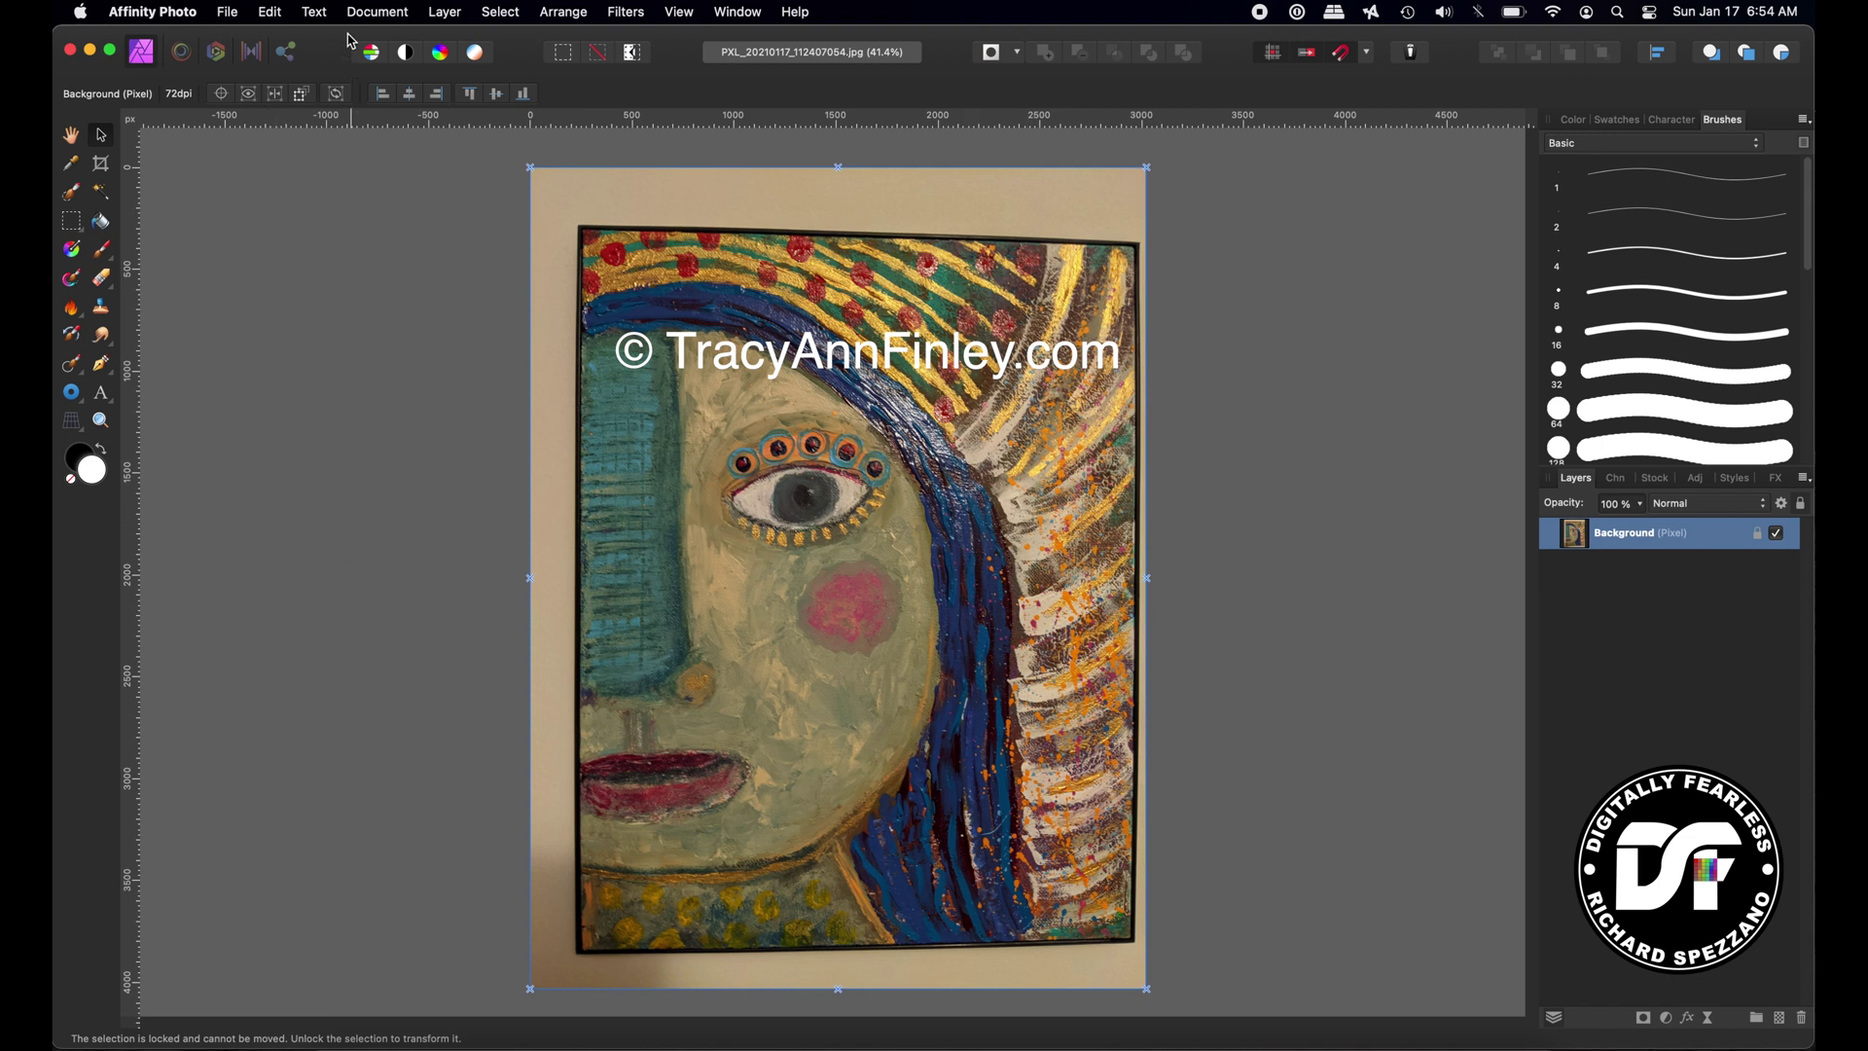
In the document resize settings, switch the units to inches and set the resolution to 150 DPI.
{"action": "left_click", "coordinate": [373, 13]}
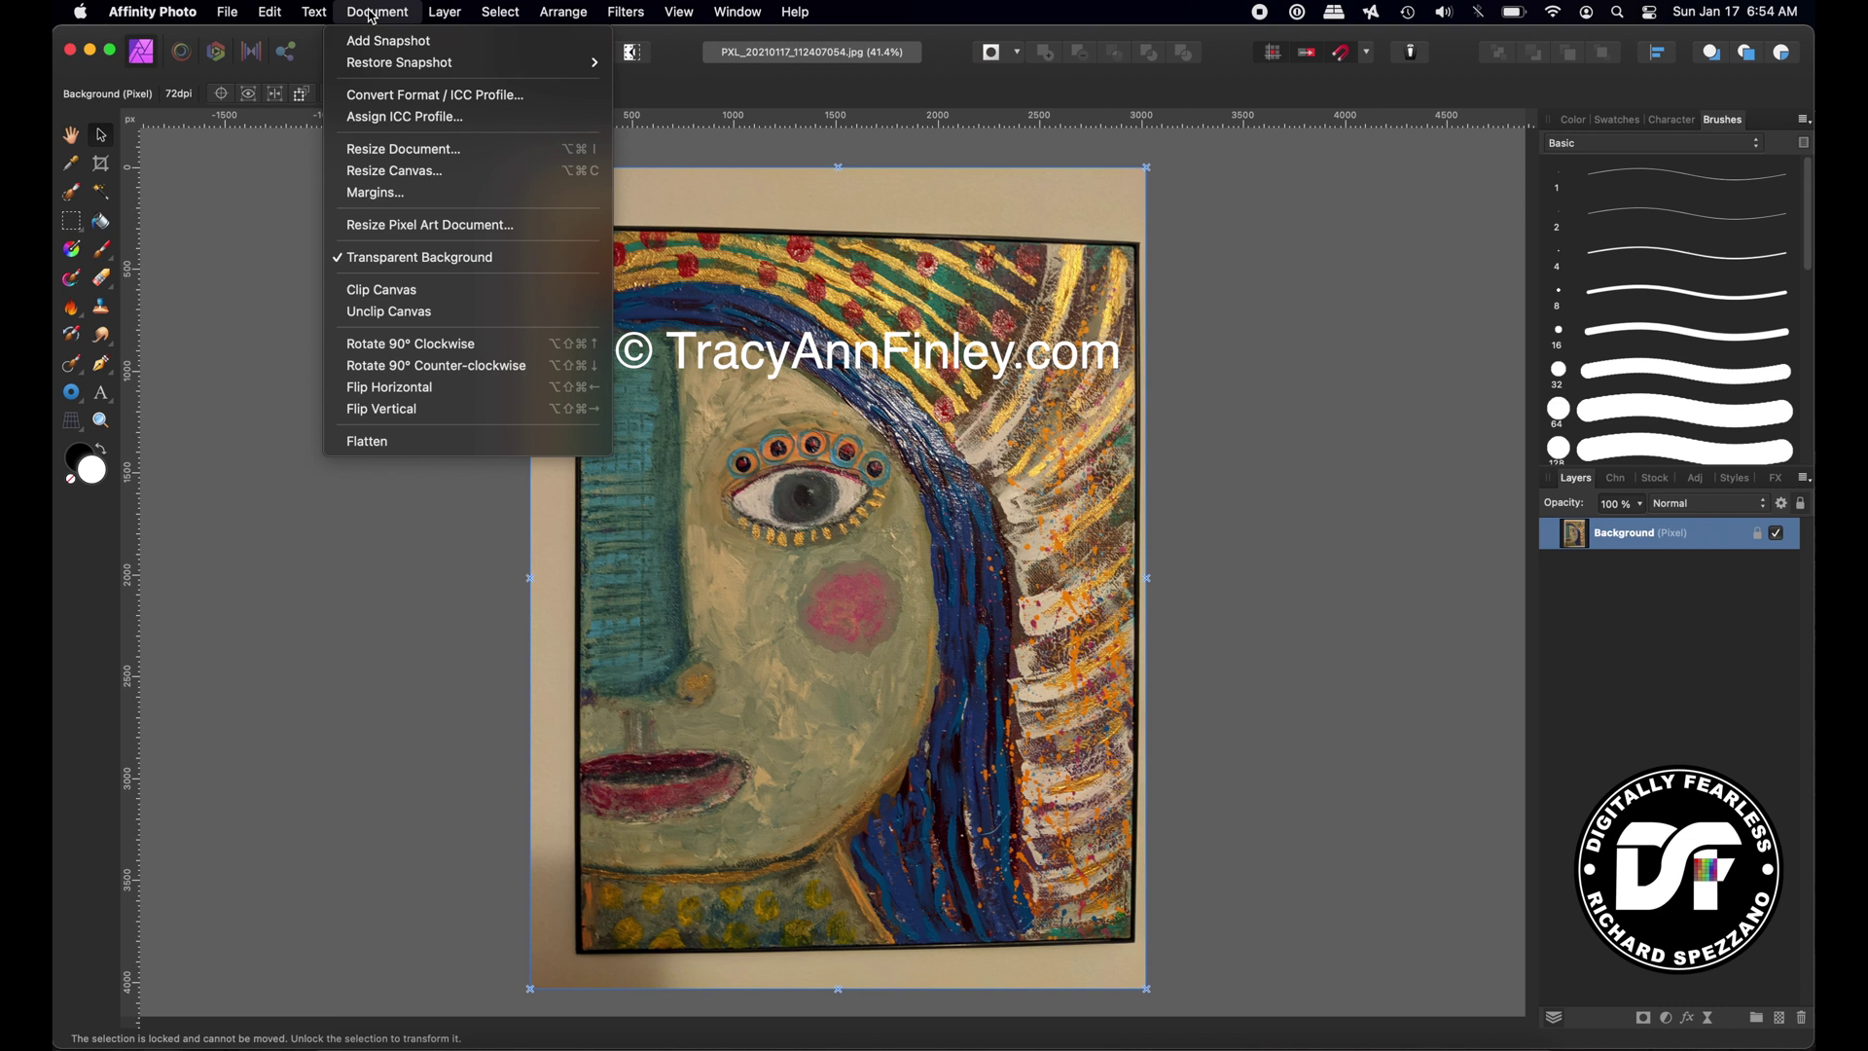
{"action": "left_click", "coordinate": [372, 149]}
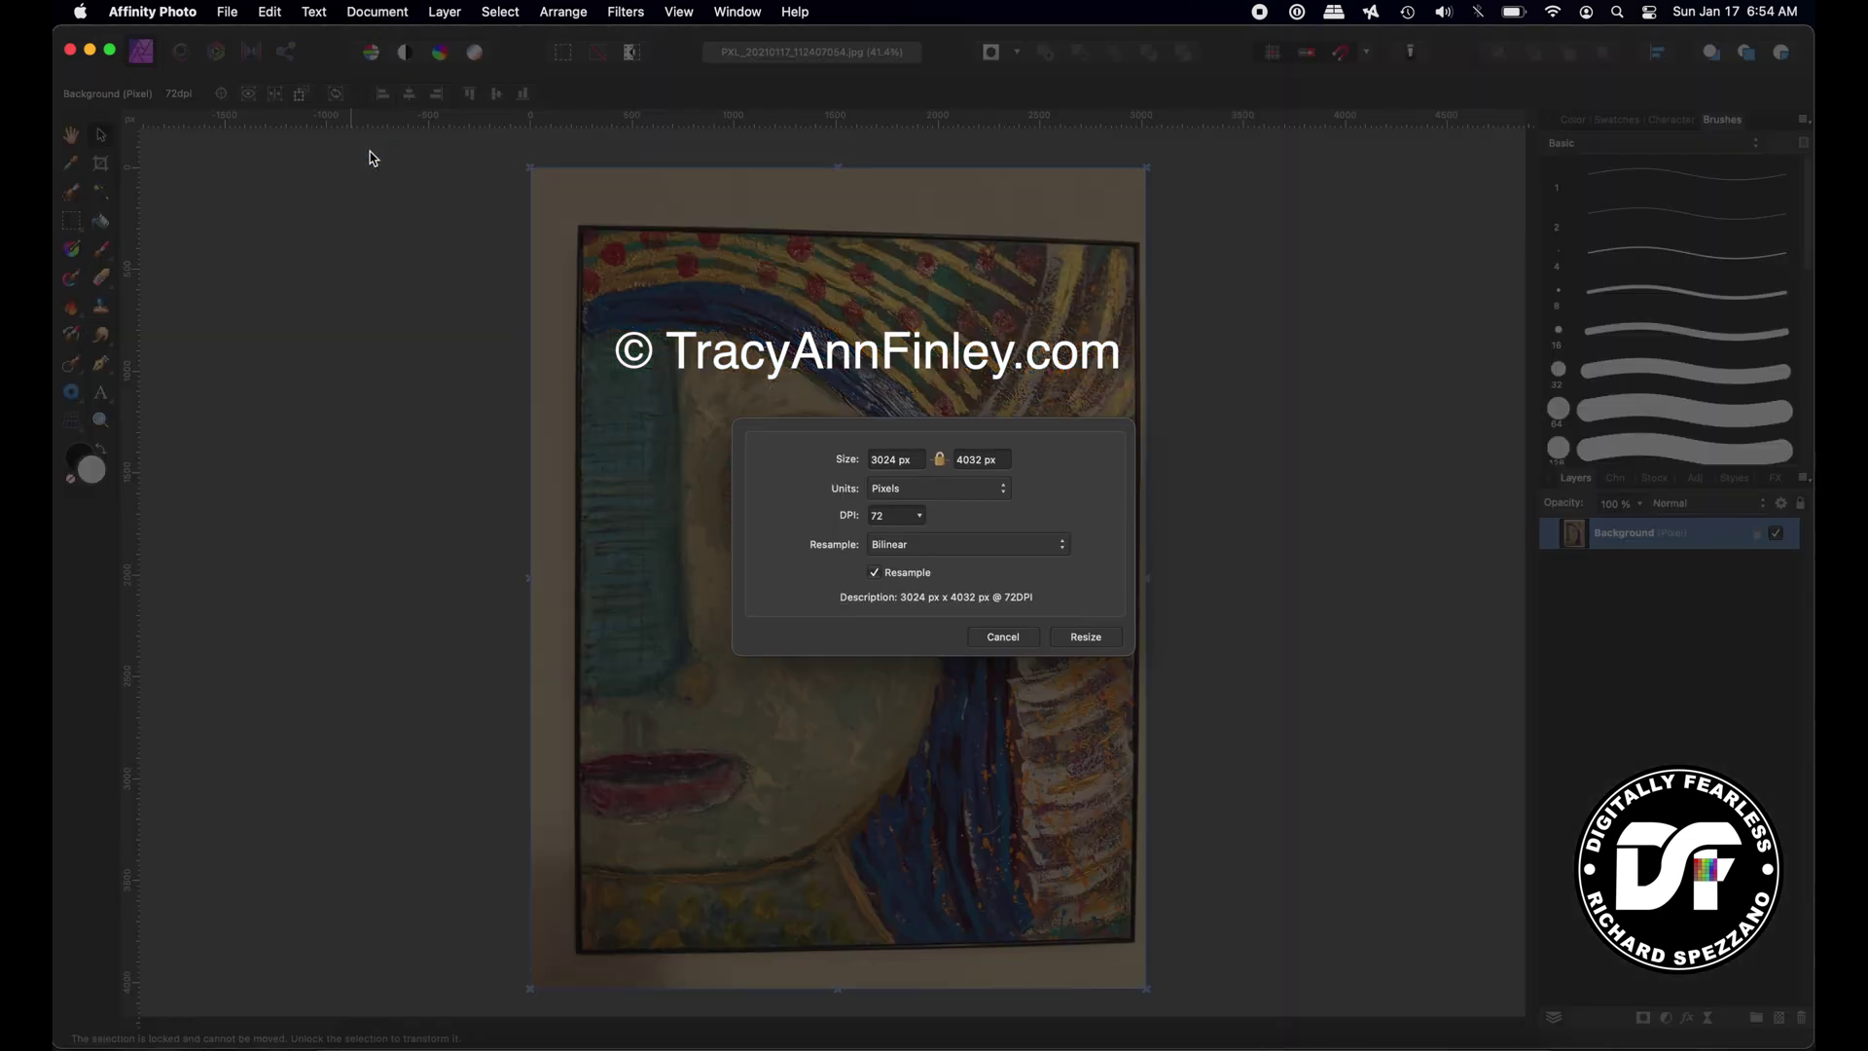
{"action": "left_click", "coordinate": [882, 490]}
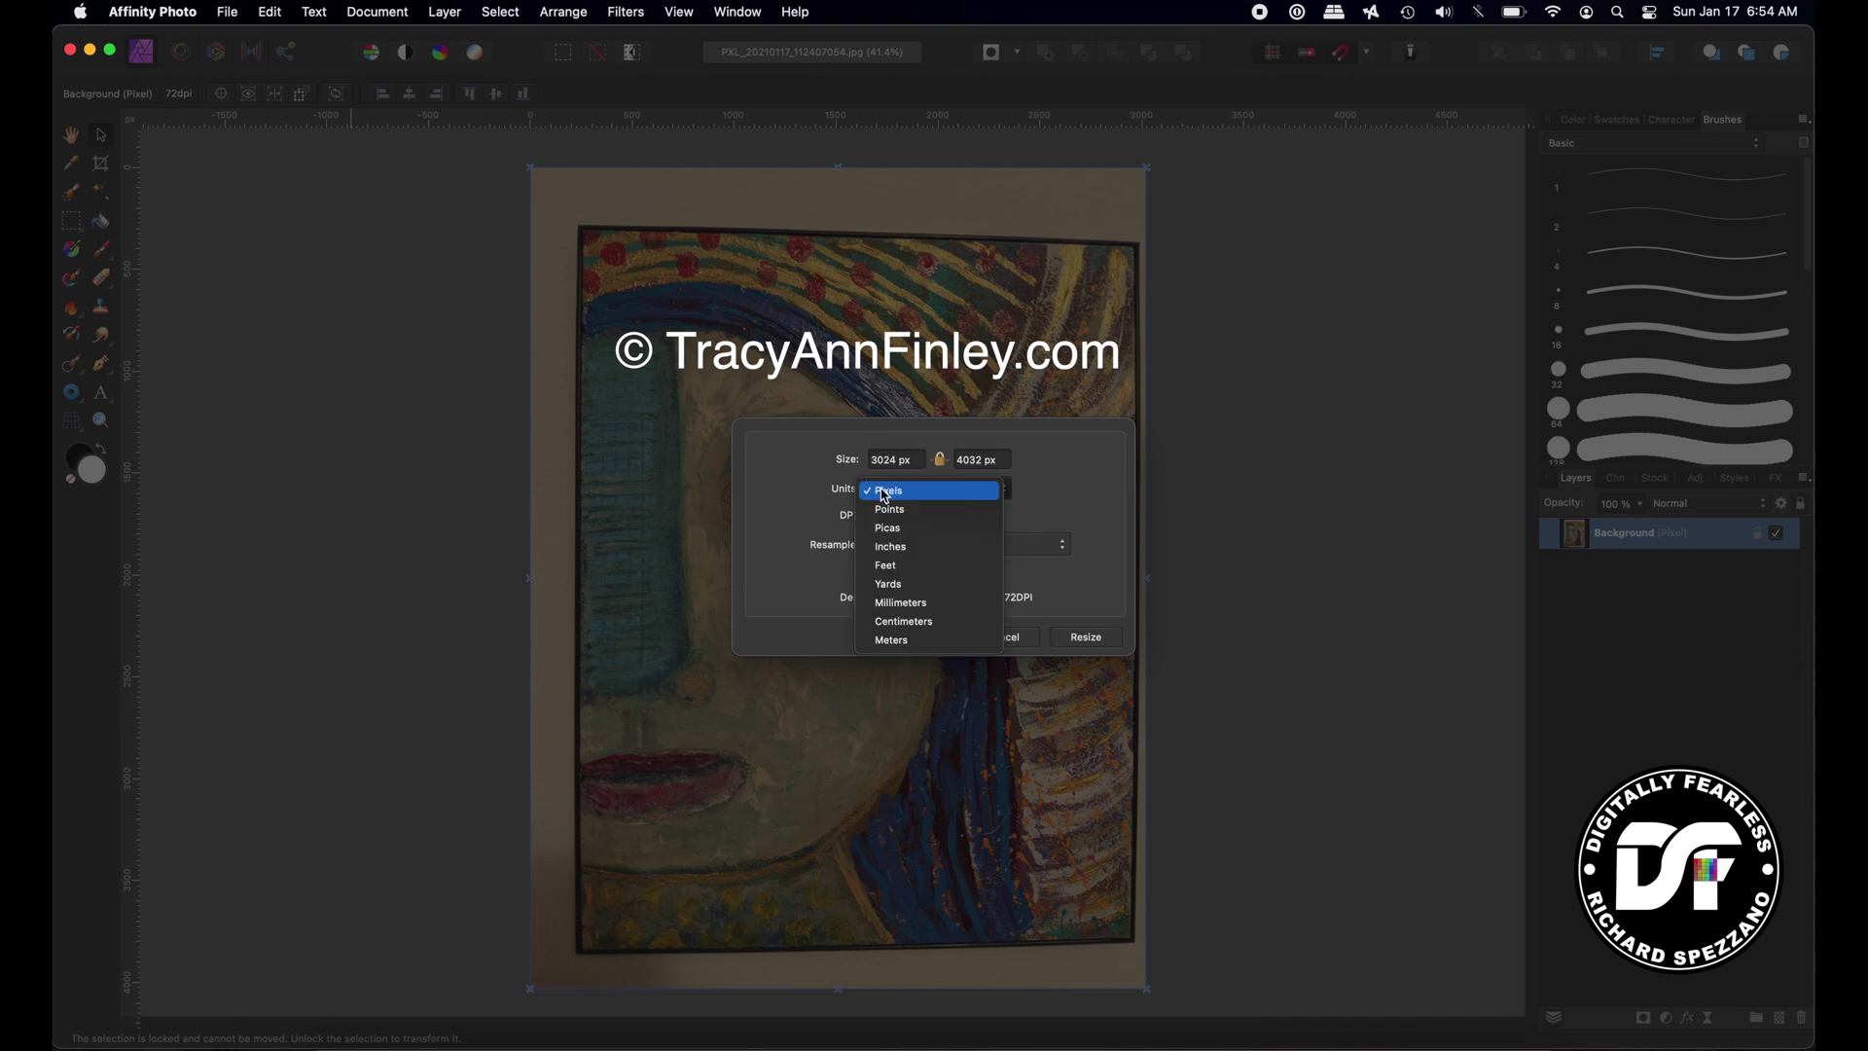
{"action": "left_click", "coordinate": [883, 548]}
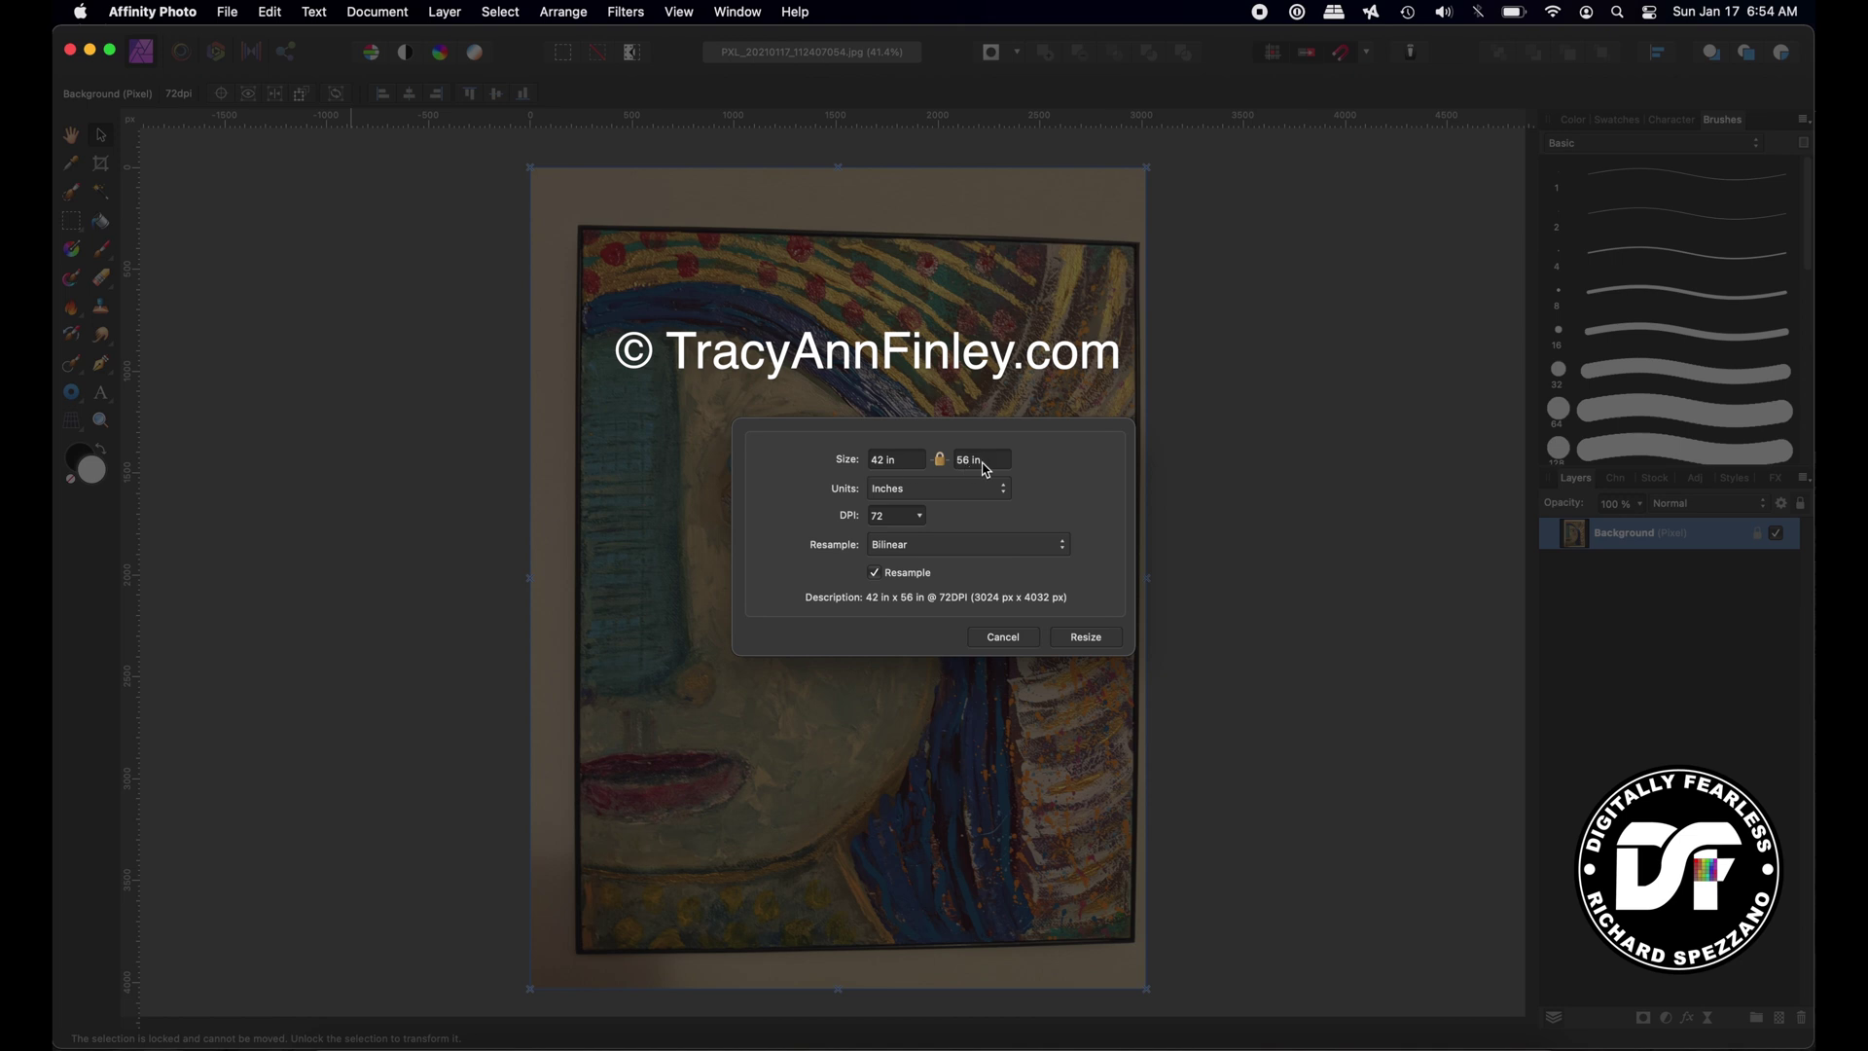
{"action": "left_click", "coordinate": [921, 519]}
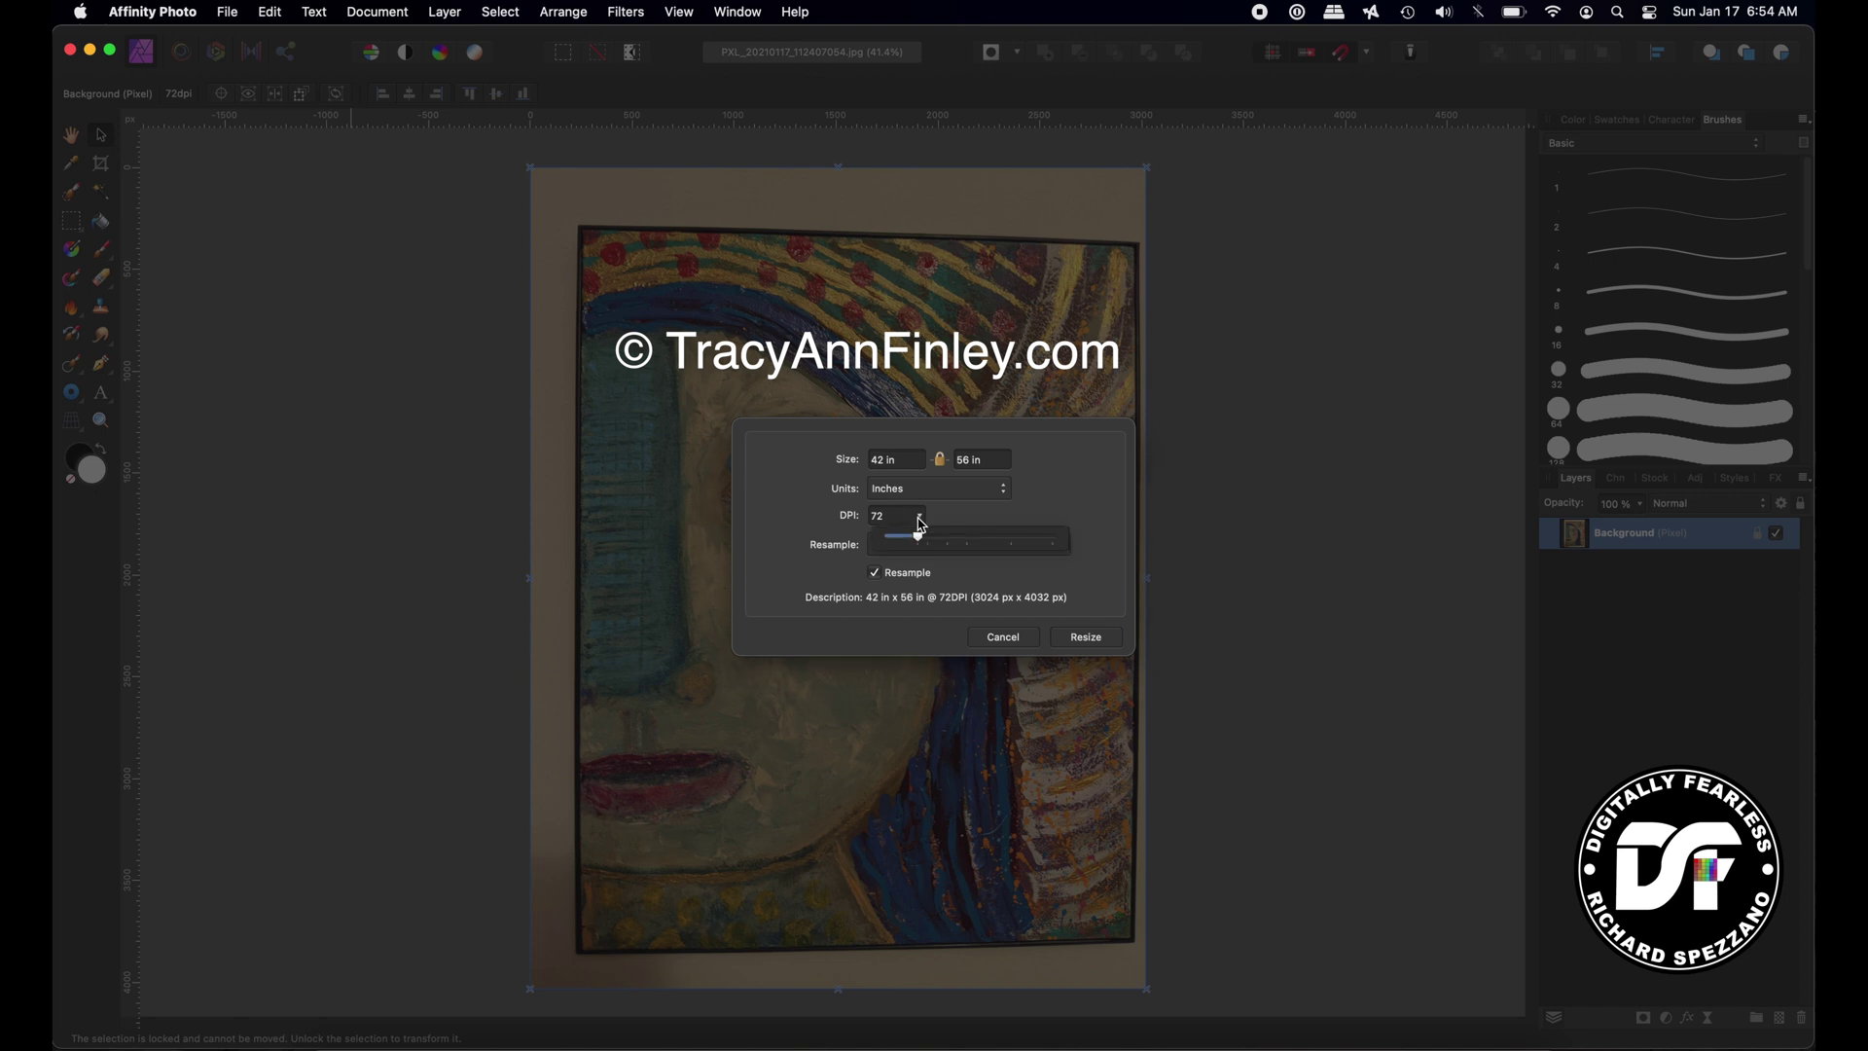
{"action": "left_click", "coordinate": [903, 520]}
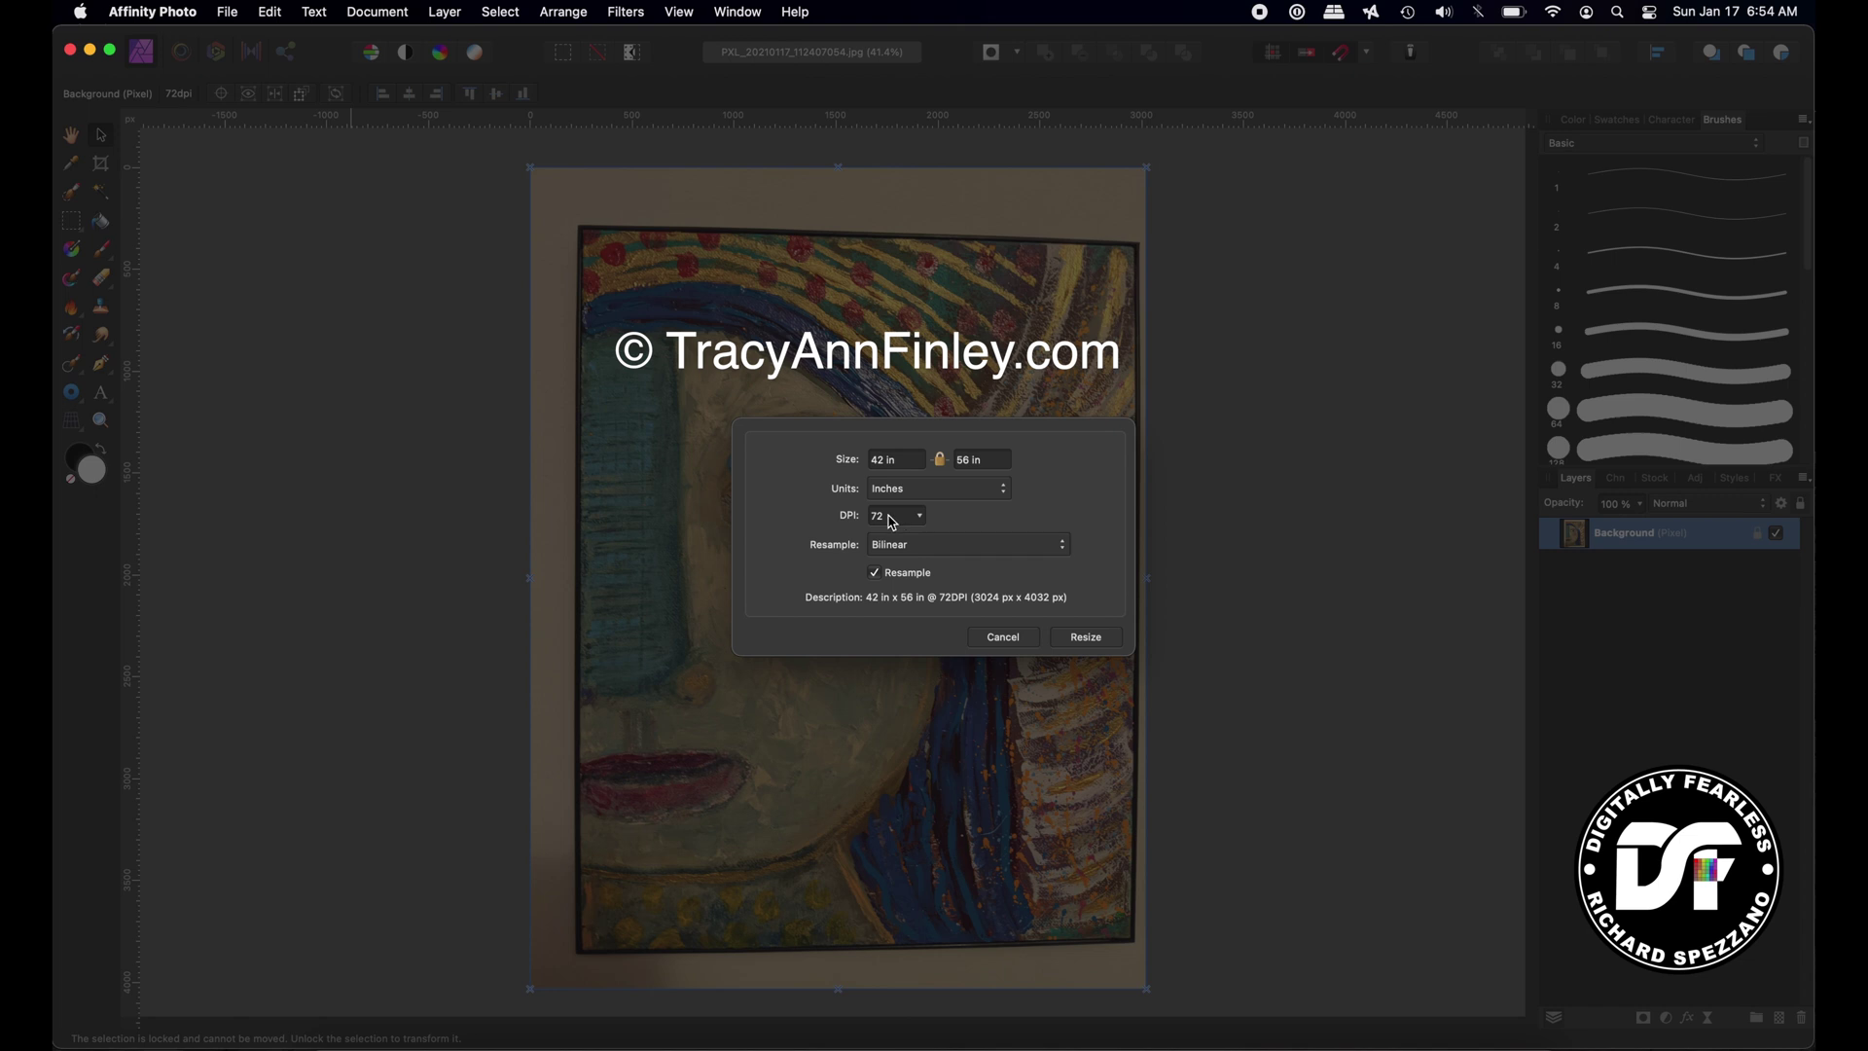
{"action": "double_click", "coordinate": [890, 518]}
{"action": "type", "text": "150"}
{"action": "key", "text": "Tab"}
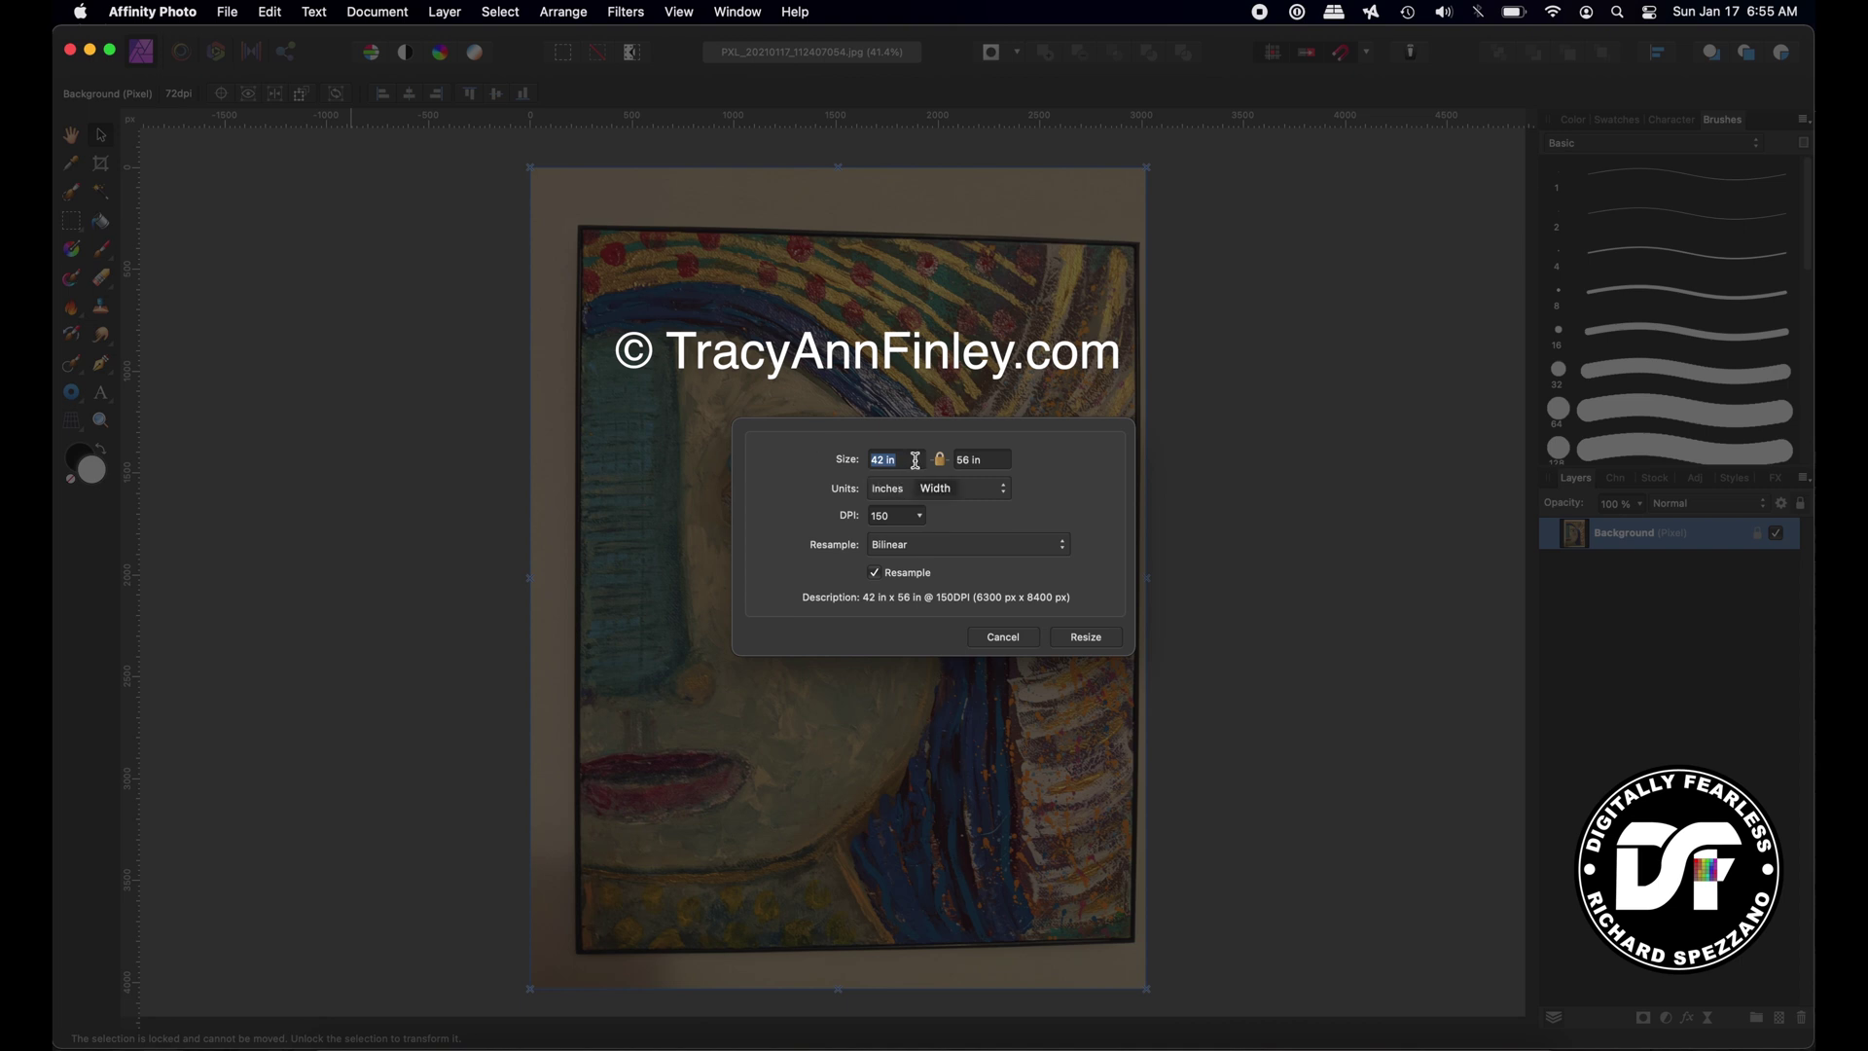
Set the document width to 13 in with the aspect ratio locked and apply the resize.
{"action": "key", "text": "BackSpace"}
{"action": "type", "text": "13 in"}
{"action": "left_click", "coordinate": [995, 461]}
{"action": "type", "text": "in"}
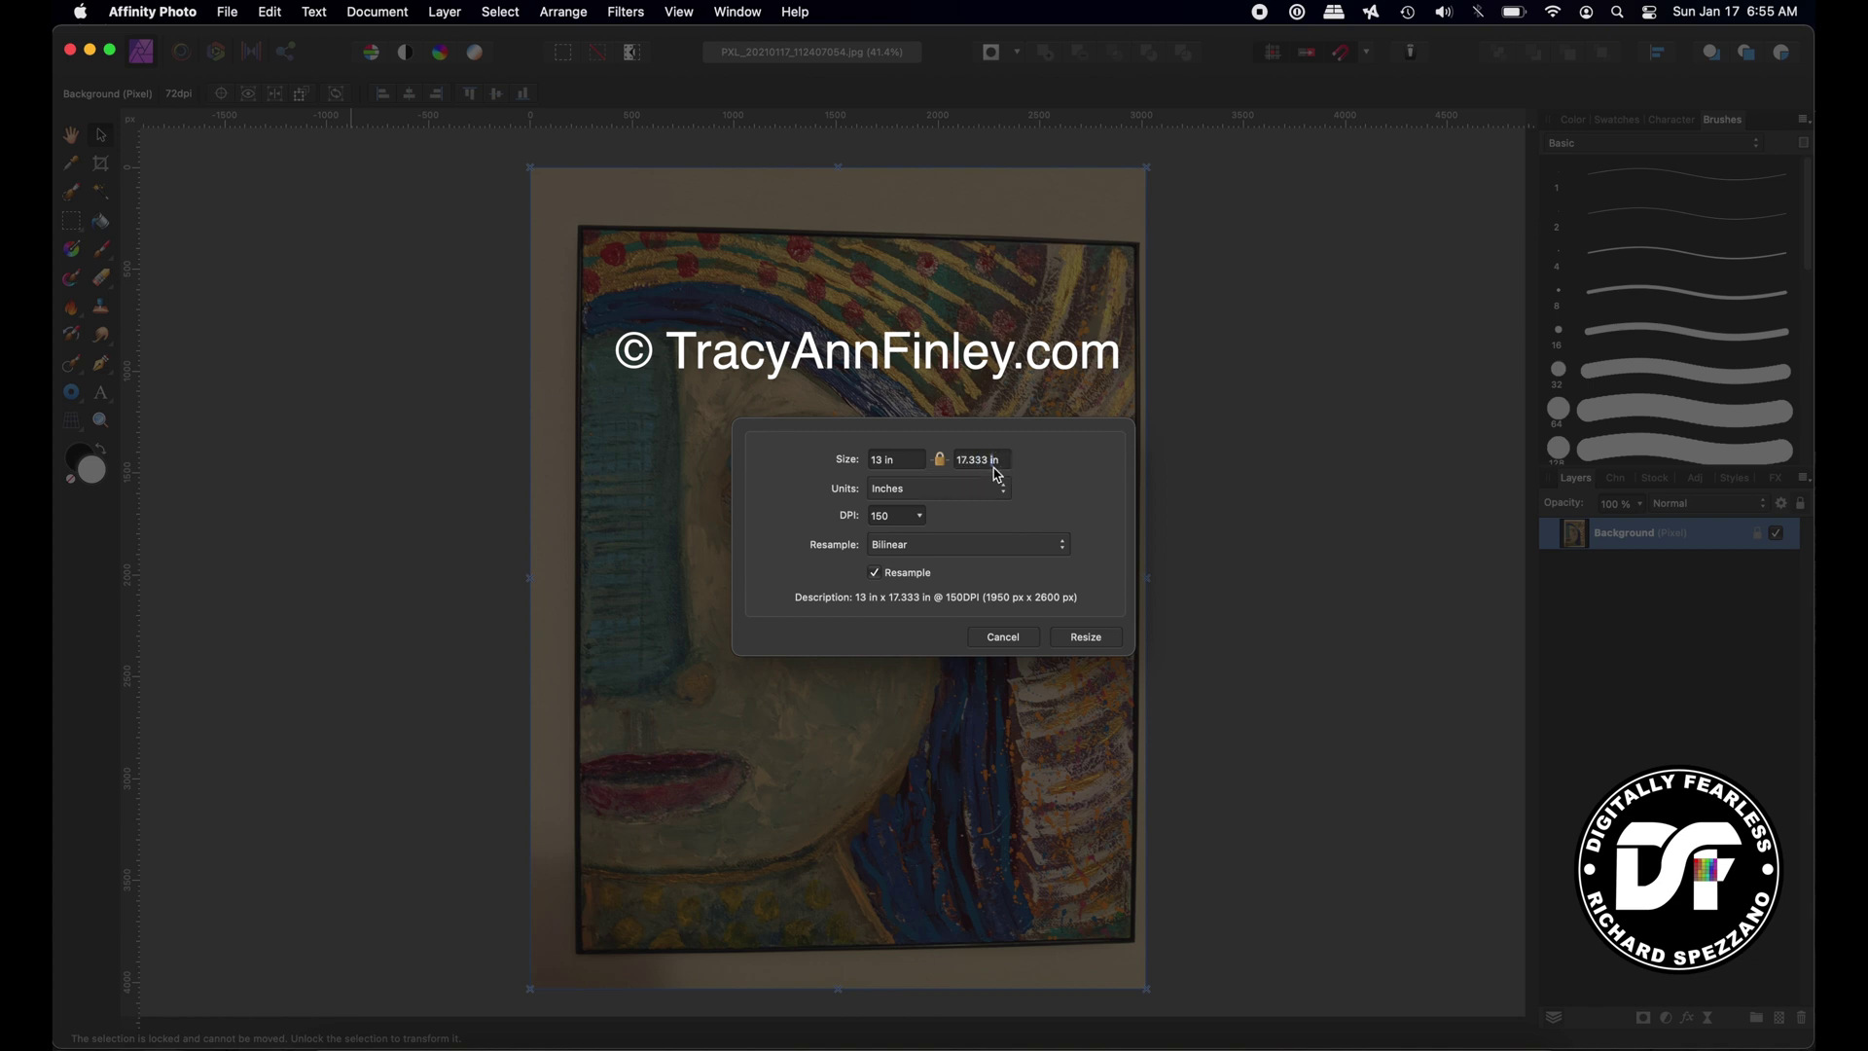
{"action": "left_click", "coordinate": [1088, 638]}
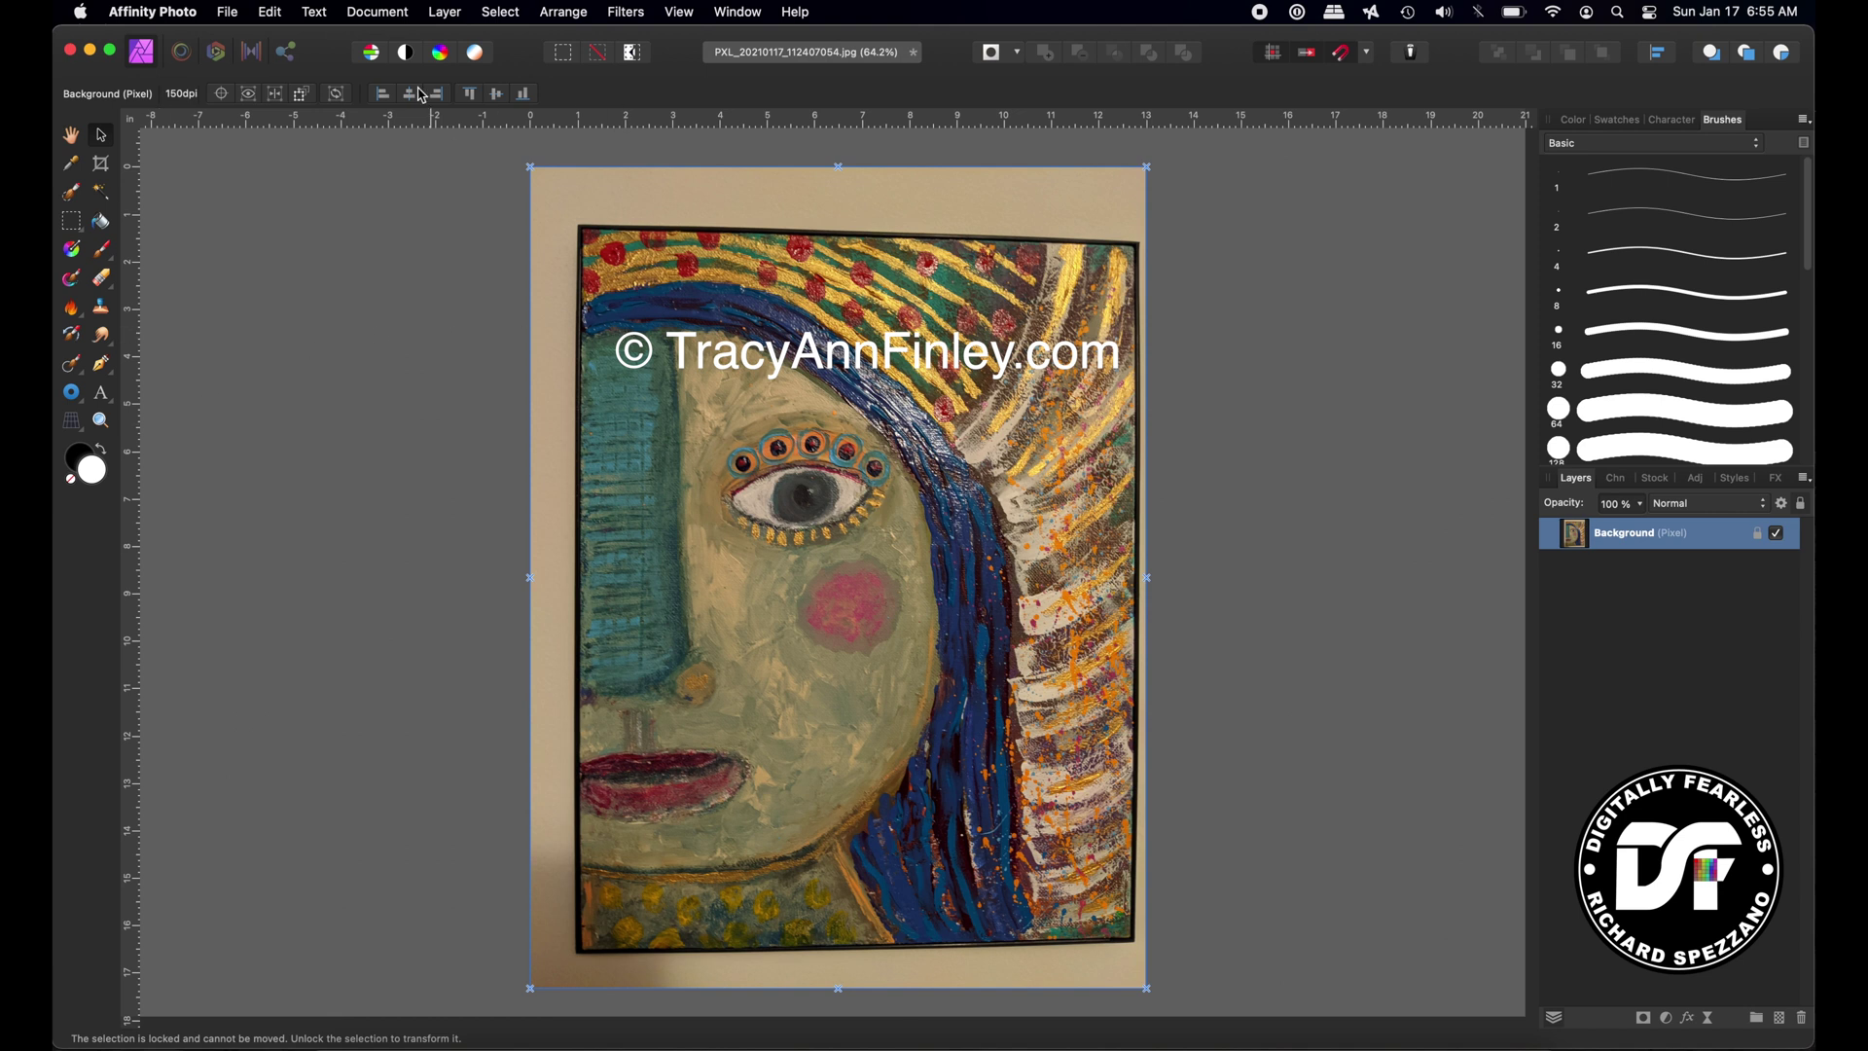
Check the document's current size and resolution settings without applying a change.
{"action": "left_click", "coordinate": [379, 12]}
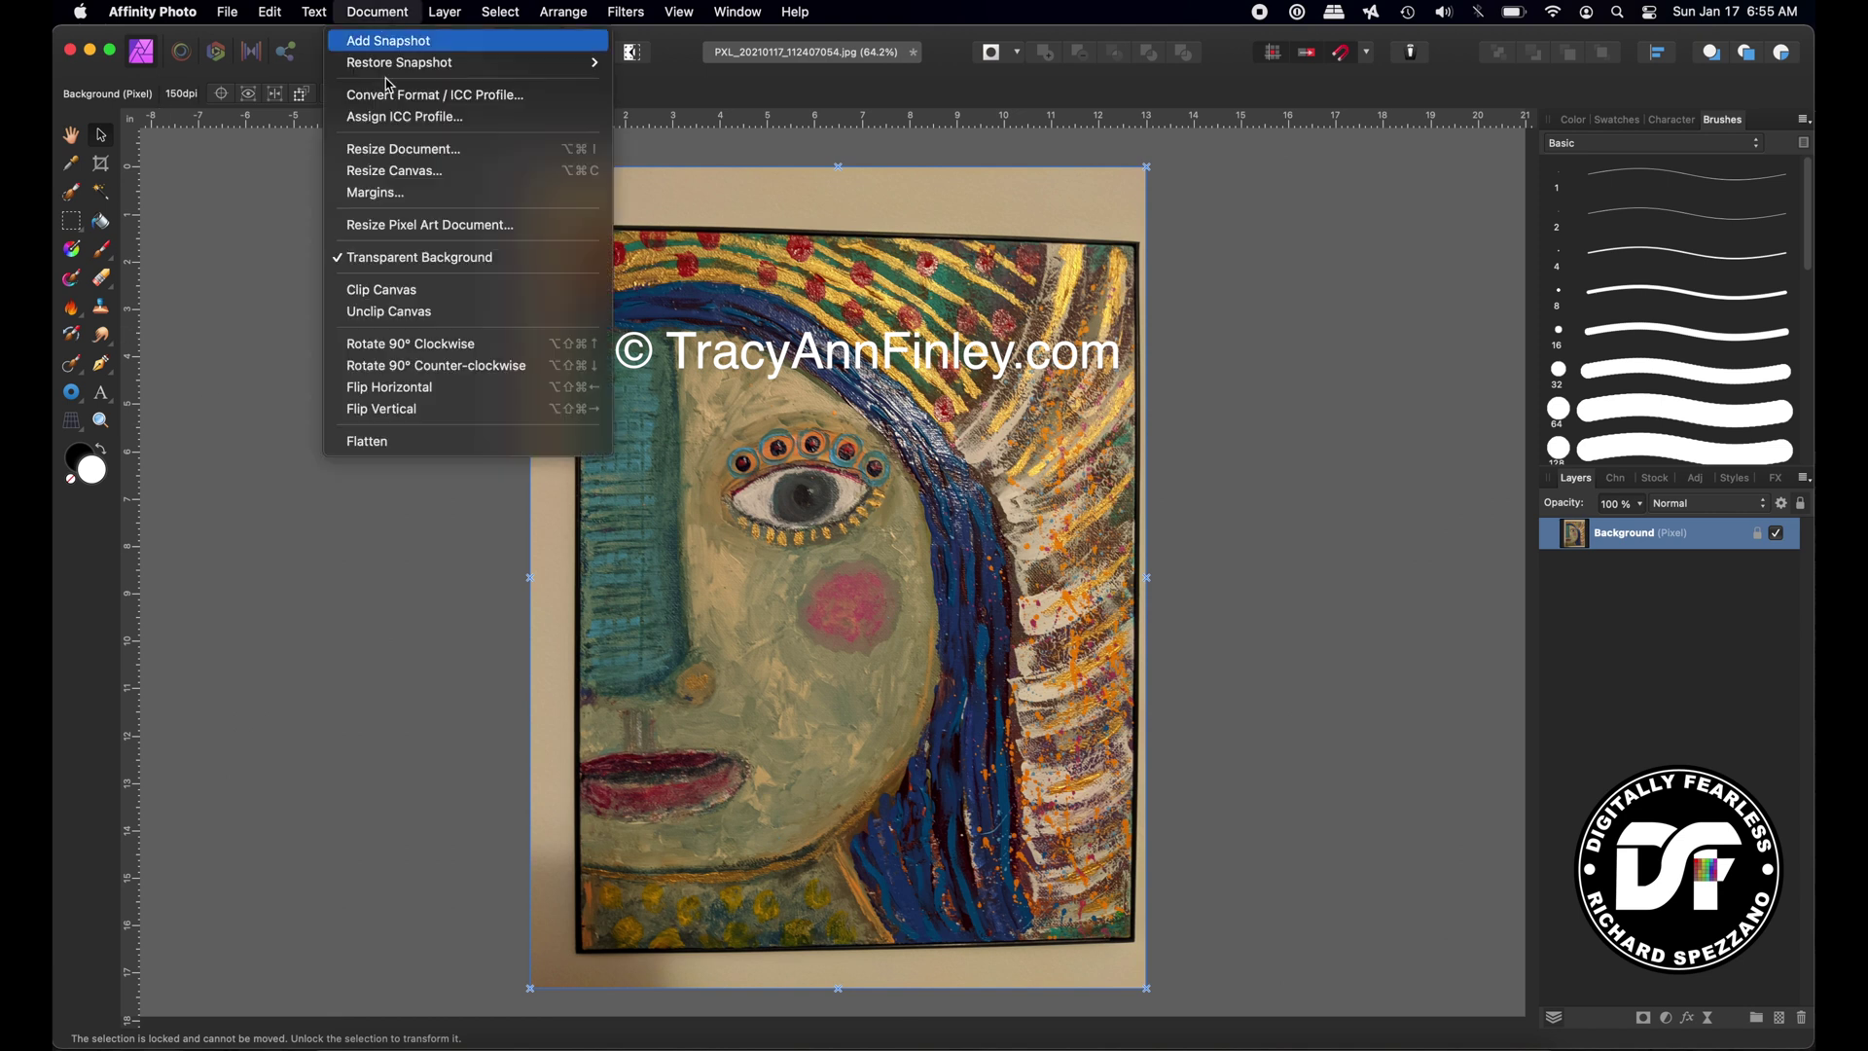
{"action": "left_click", "coordinate": [392, 152]}
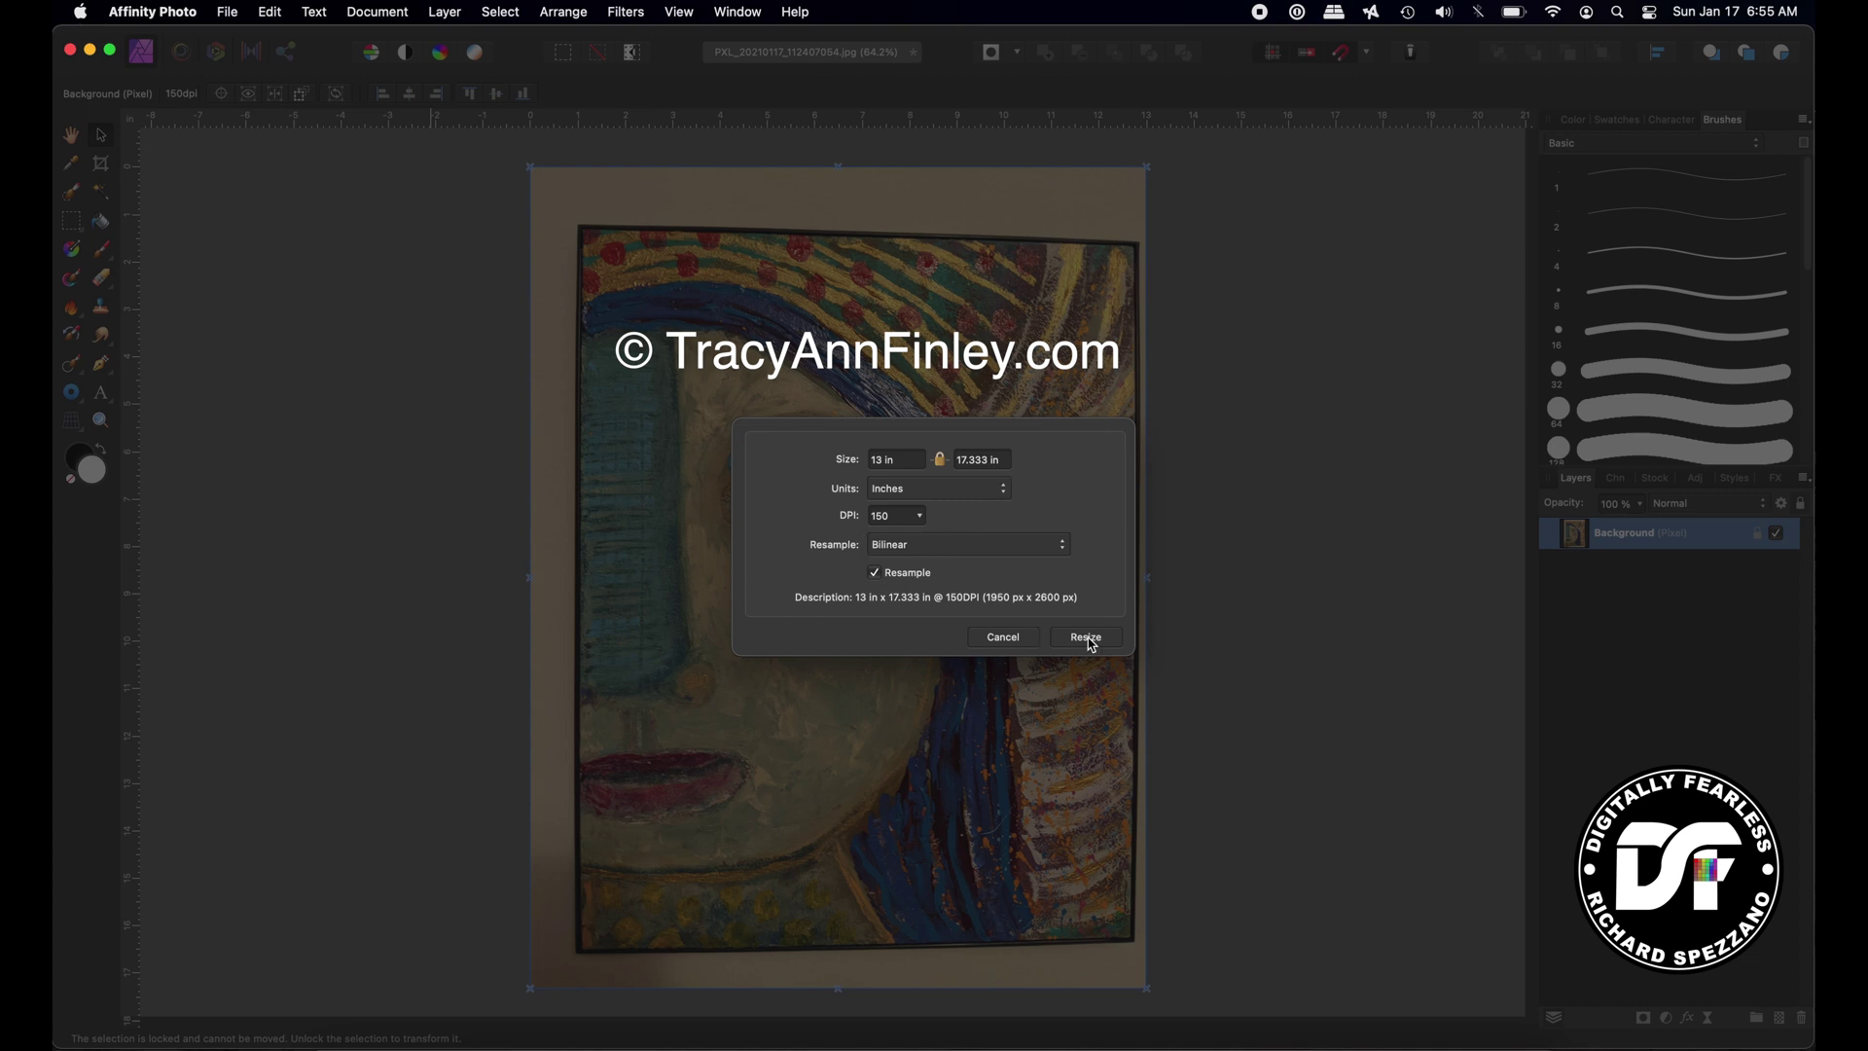
{"action": "left_click", "coordinate": [1022, 640]}
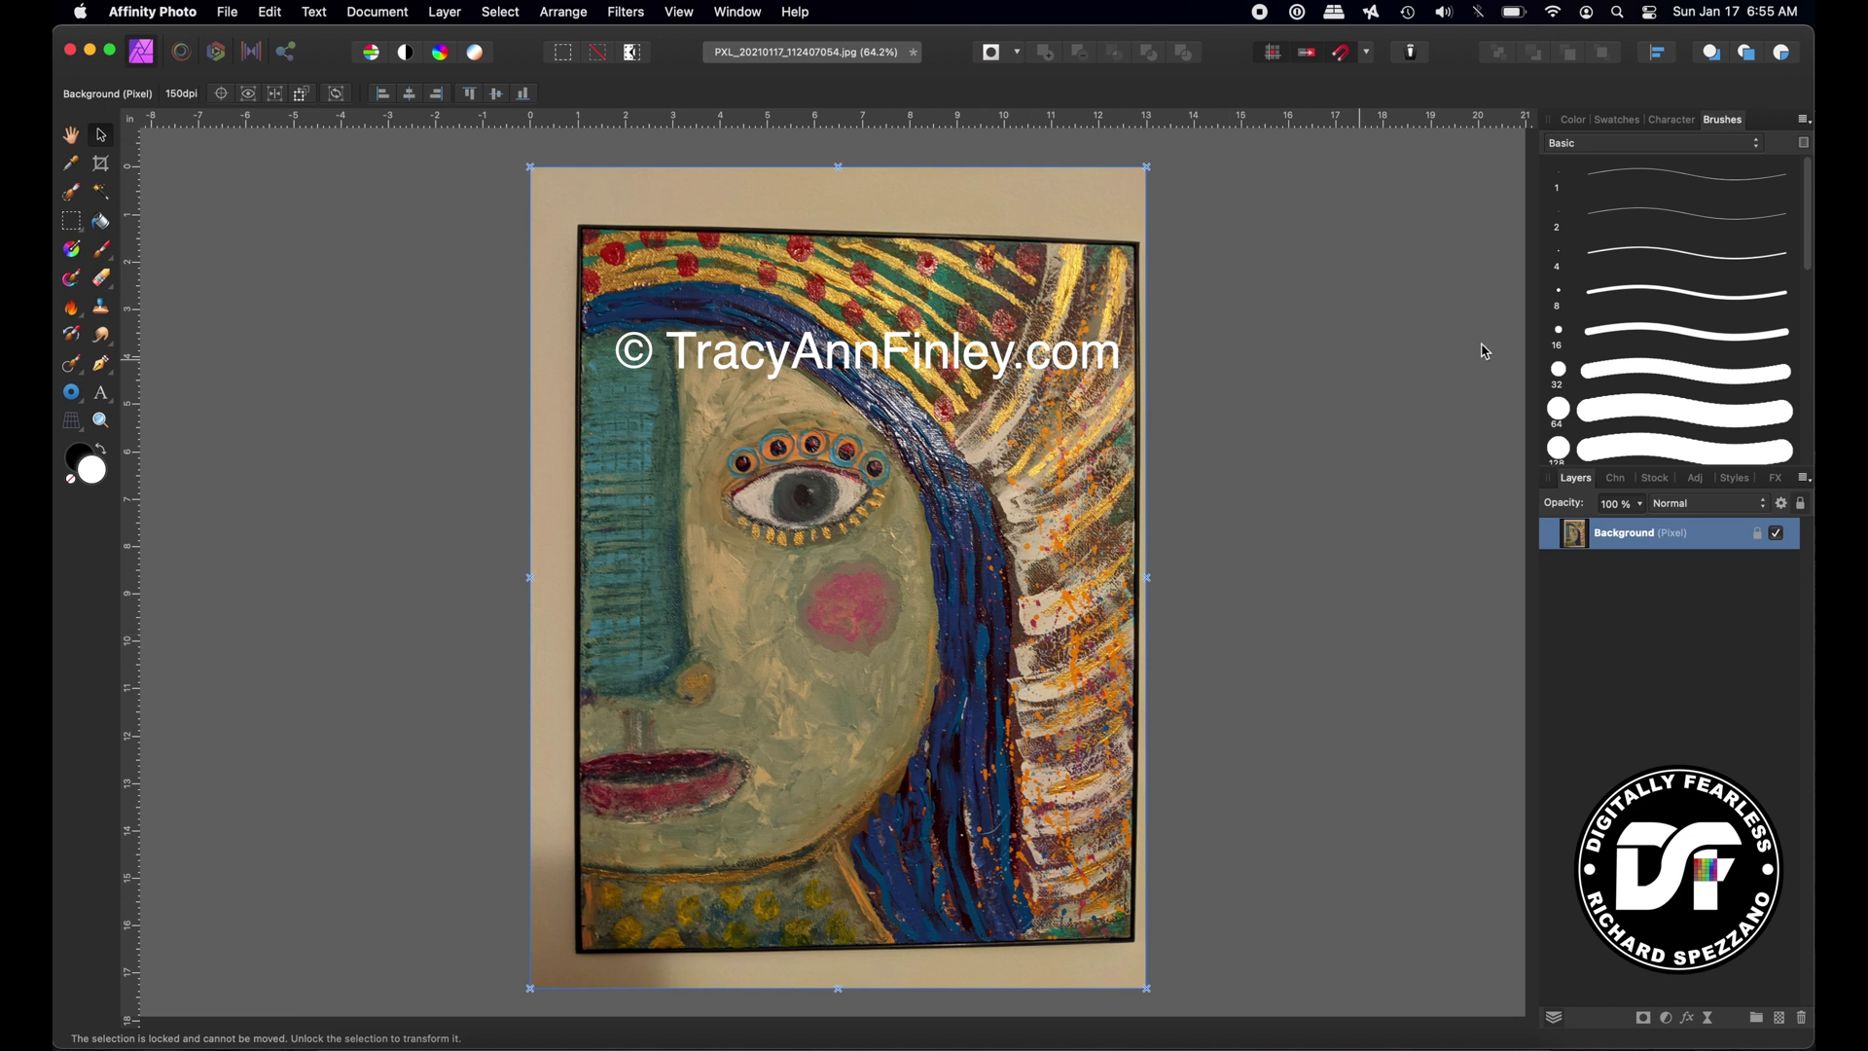
Resize the canvas to a width of 15 in with the aspect ratio locked.
{"action": "left_click", "coordinate": [368, 13]}
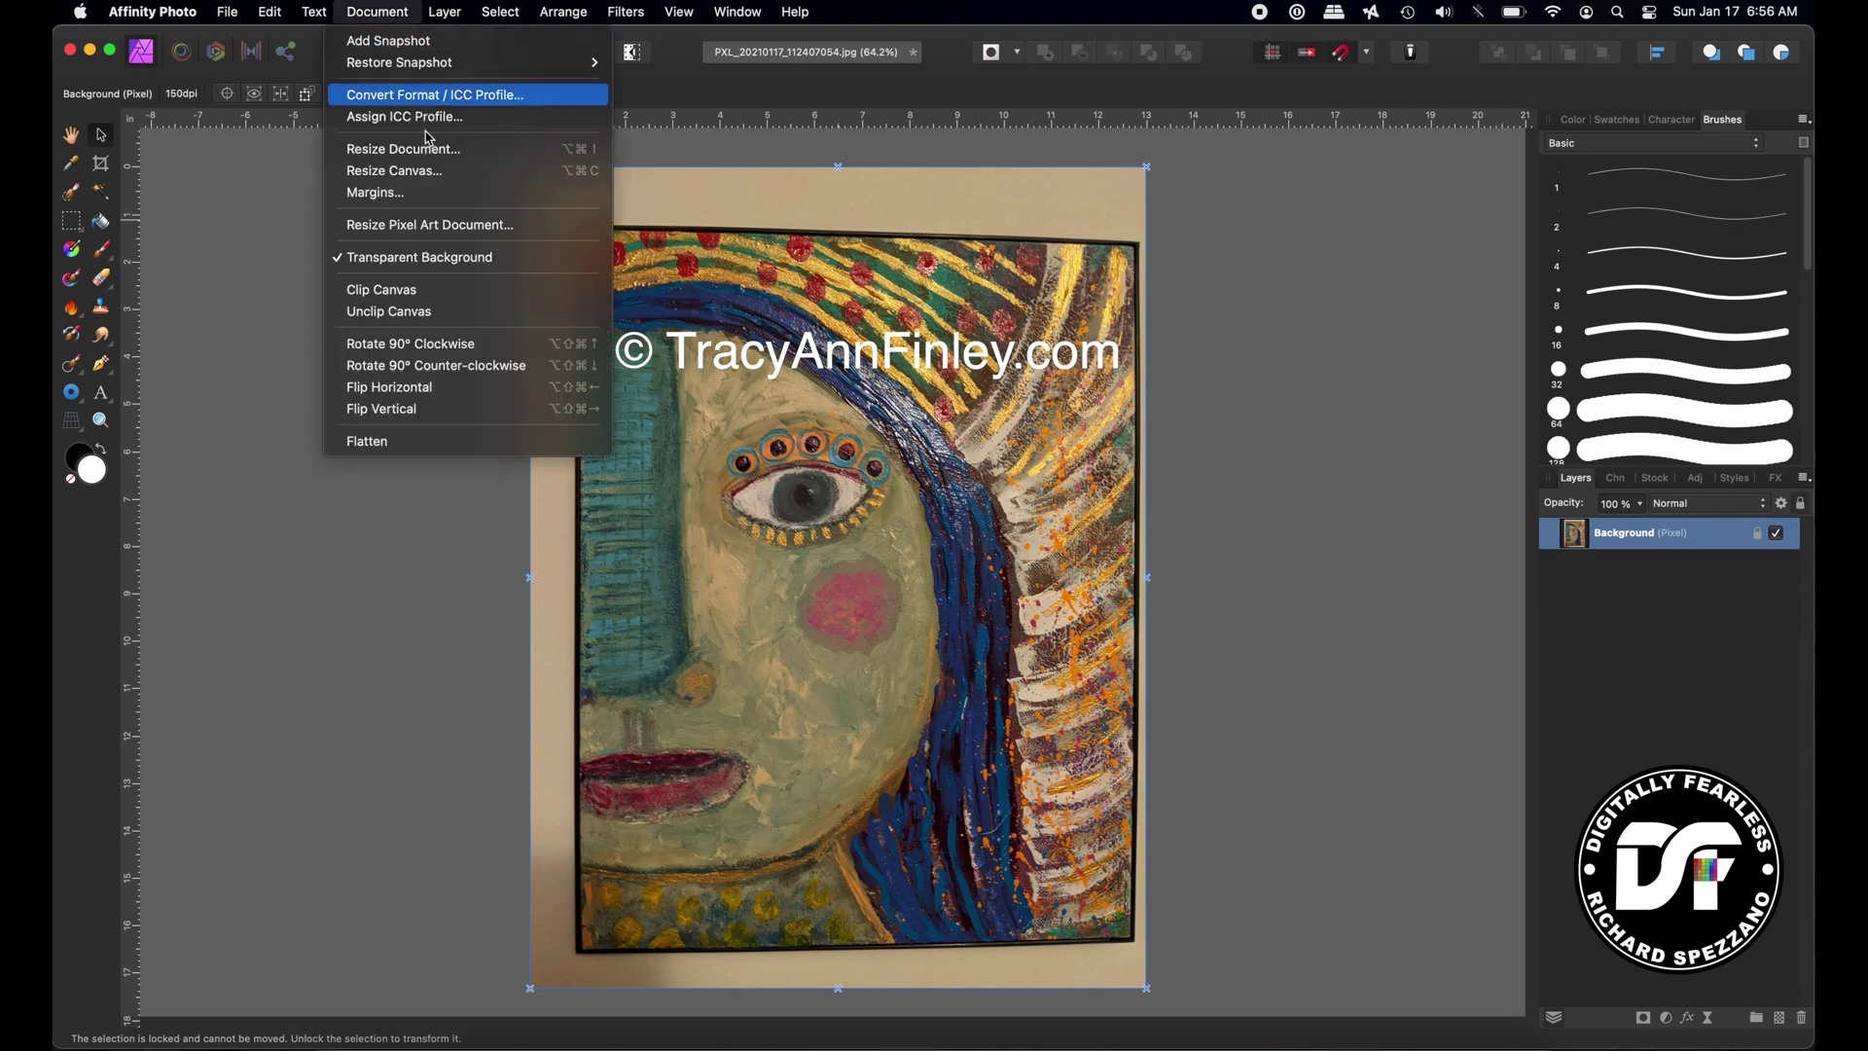
{"action": "left_click", "coordinate": [438, 173]}
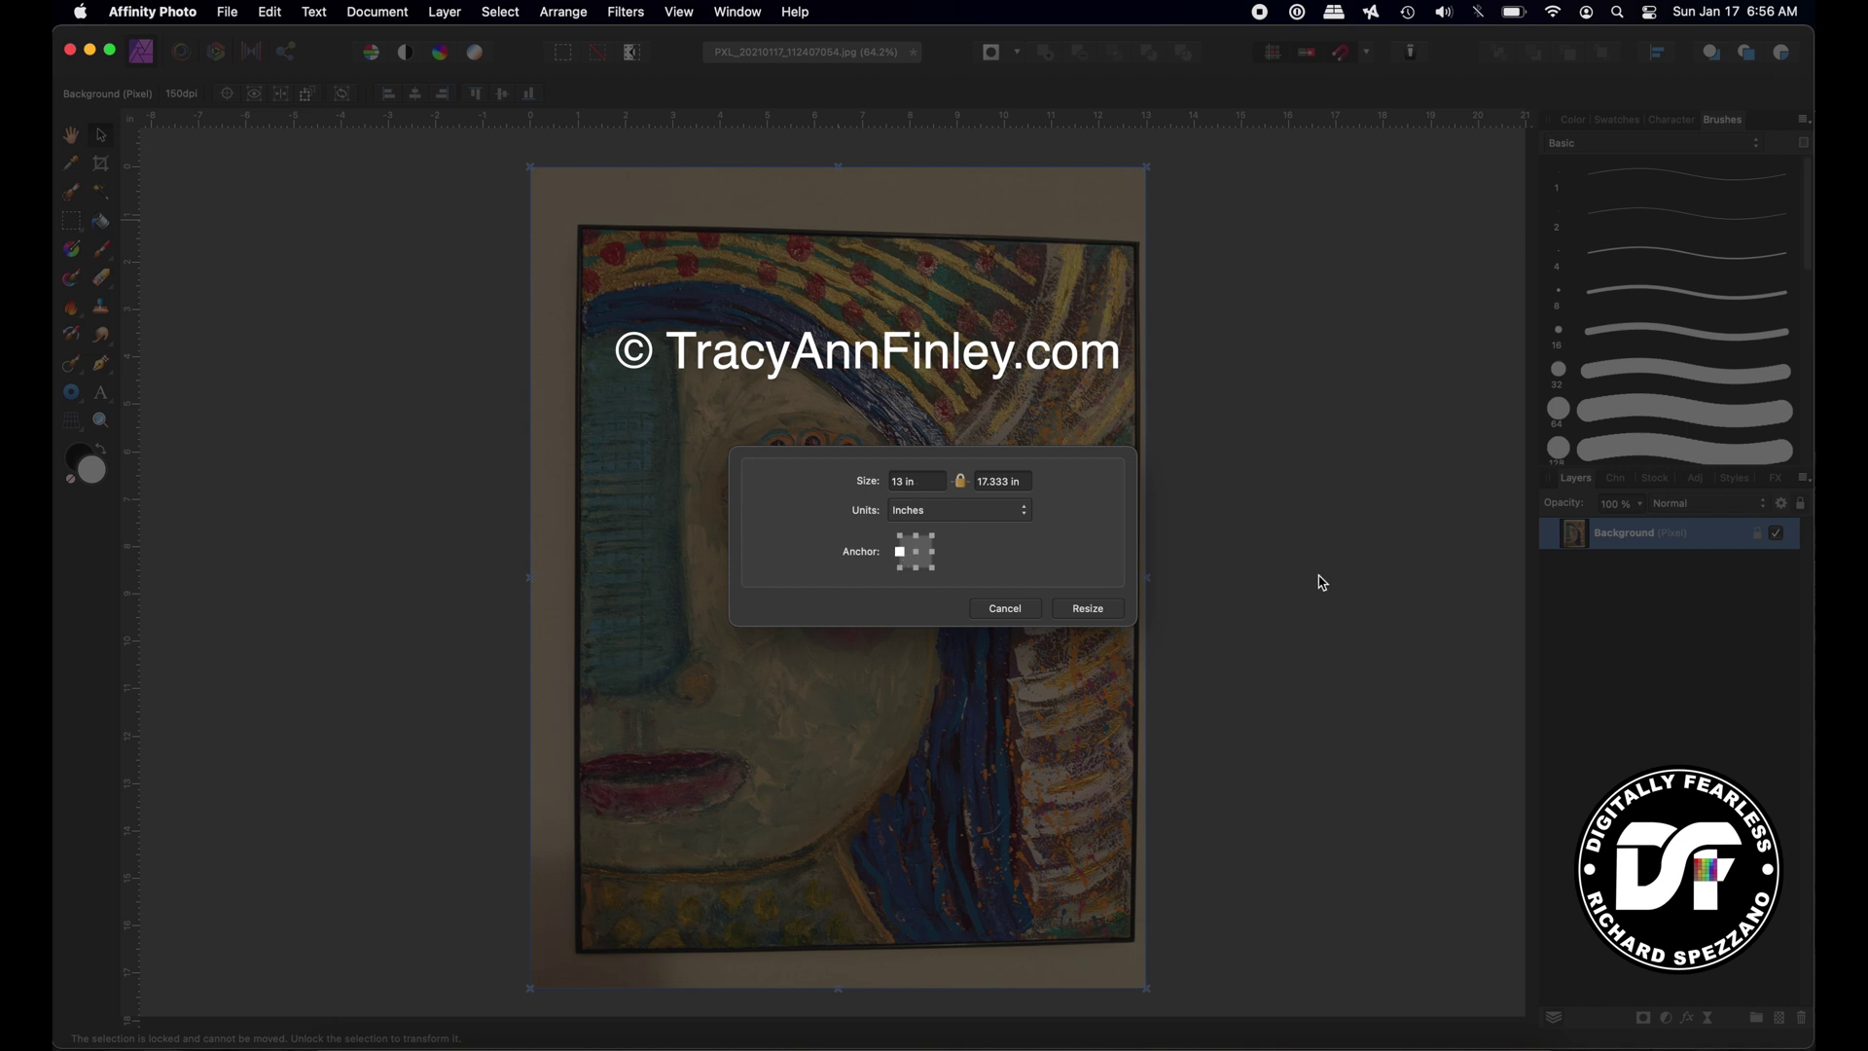
{"action": "left_click_drag", "start_coordinate": [932, 484], "coordinate": [892, 485]}
{"action": "type", "text": "15"}
{"action": "key", "text": "Return"}
{"action": "left_click", "coordinate": [1078, 610]}
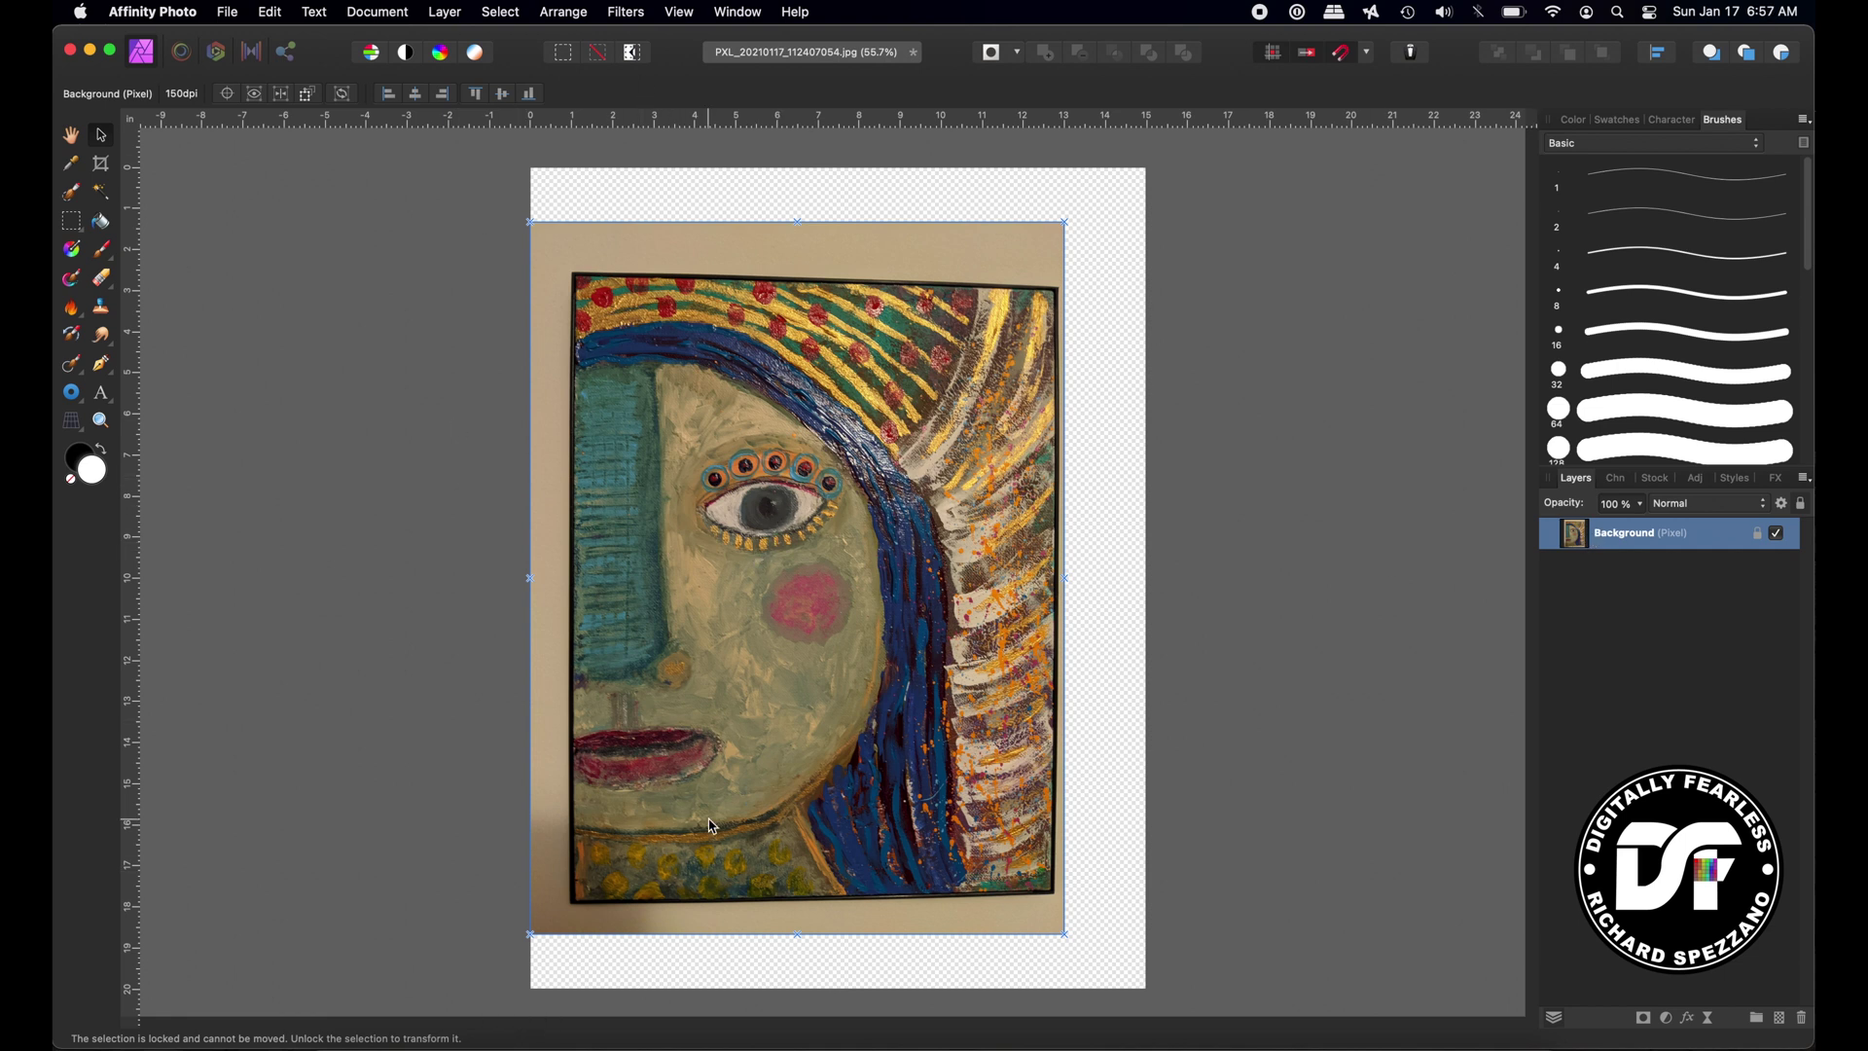
Duplicate the Background layer and hide the locked original.
{"action": "key", "text": "super+j"}
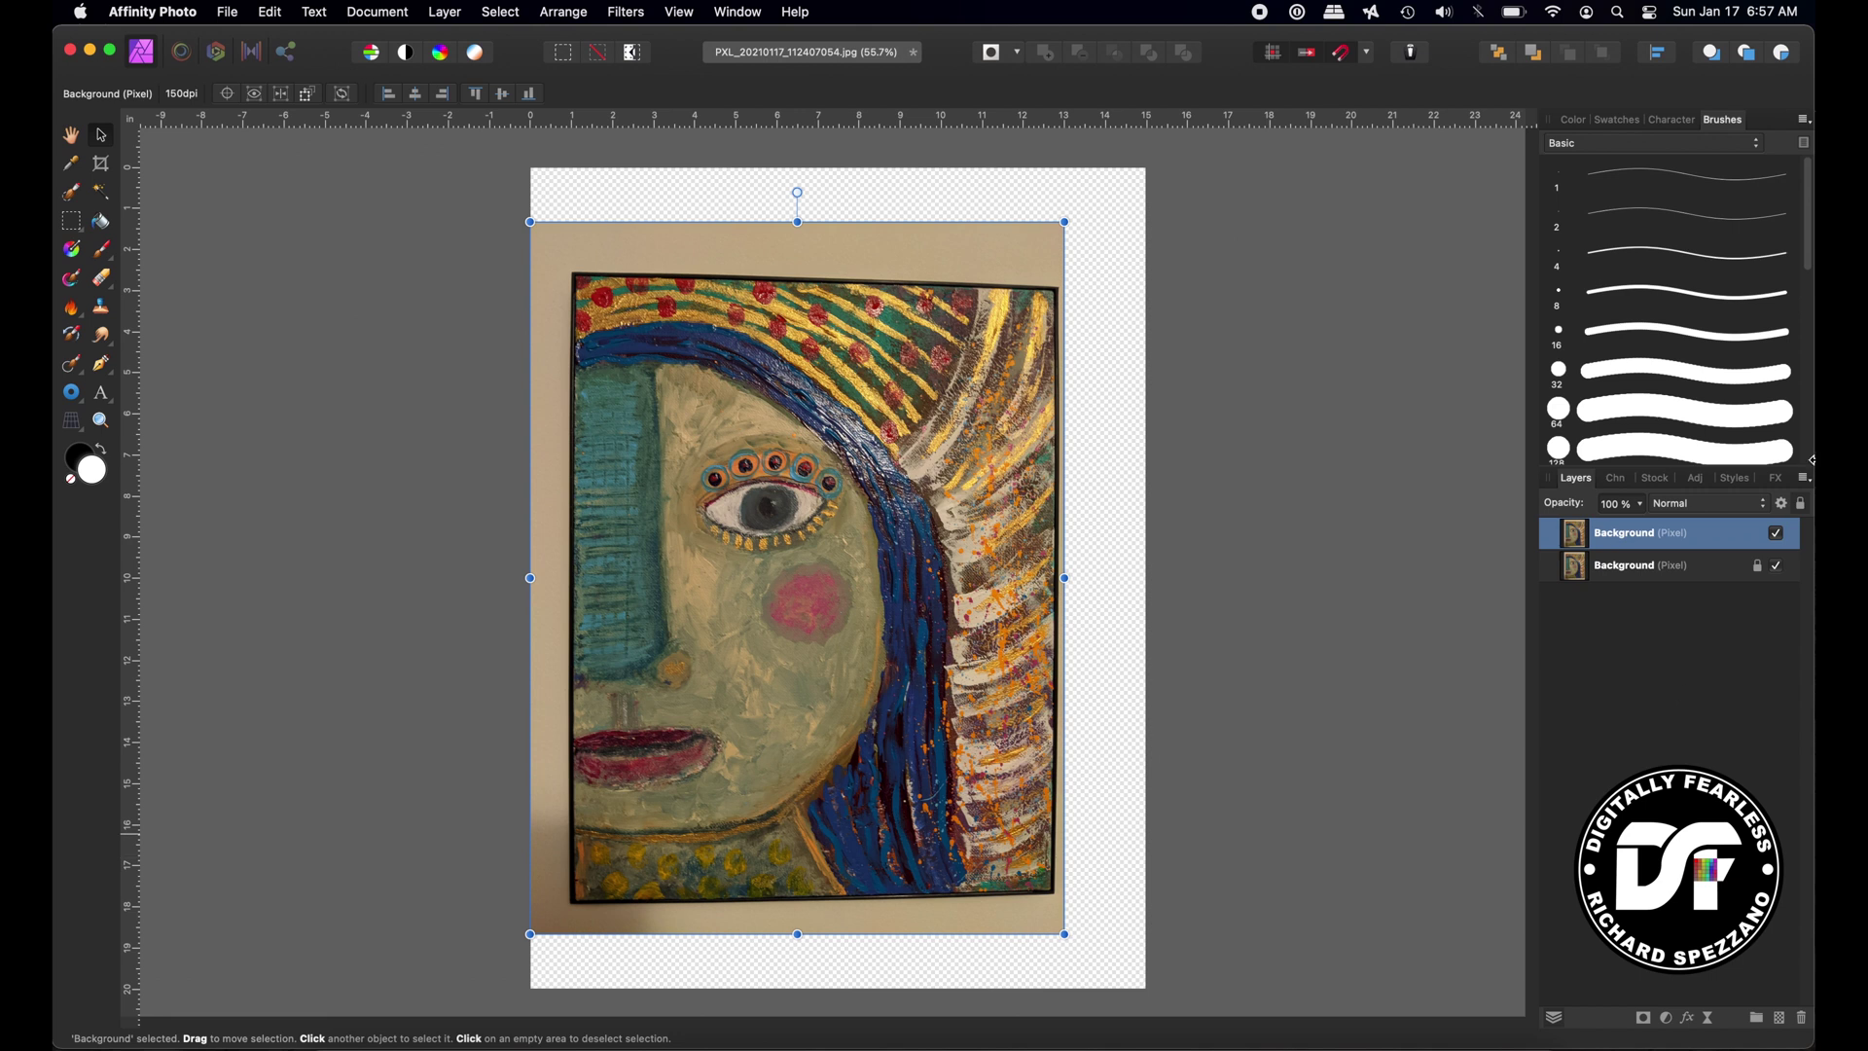
{"action": "left_click", "coordinate": [1778, 567]}
Add two horizontal guides to the document, positioned at 1 in and 15 in.
{"action": "left_click", "coordinate": [679, 12]}
{"action": "left_click", "coordinate": [735, 347]}
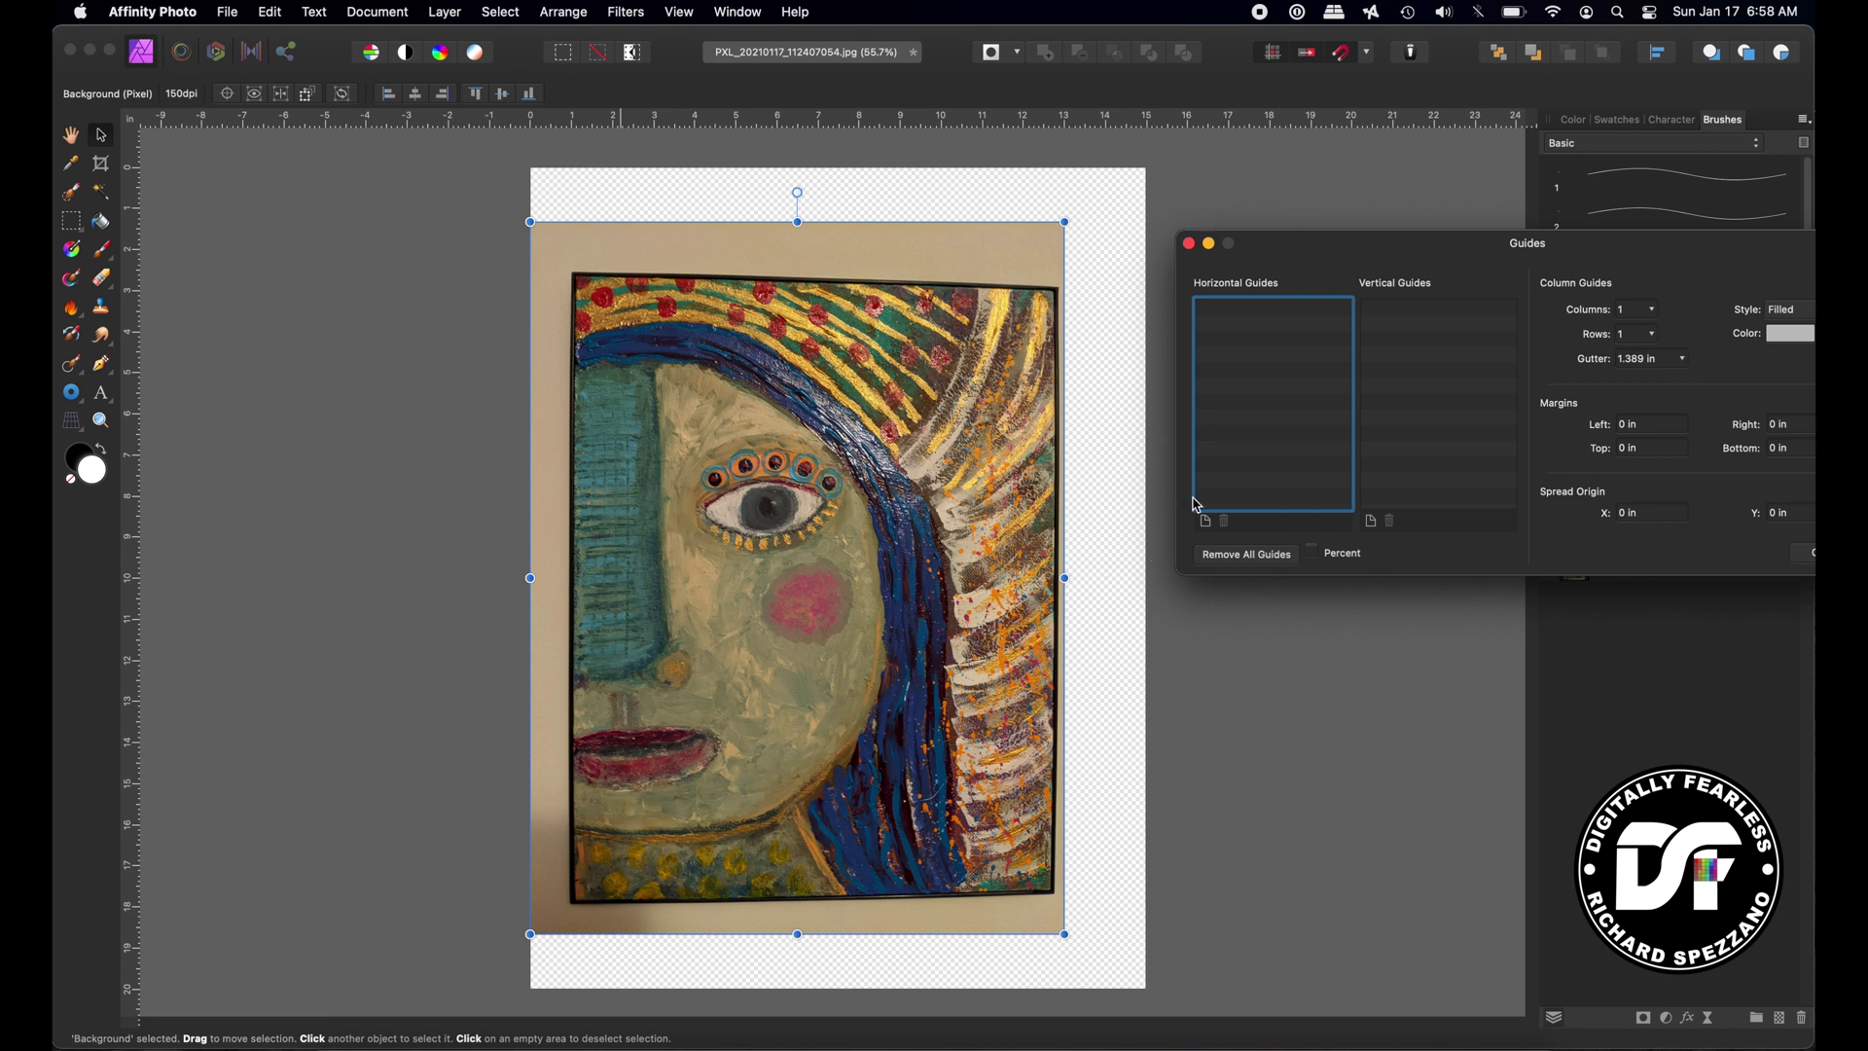
{"action": "left_click", "coordinate": [1206, 523]}
{"action": "double_click", "coordinate": [1212, 310]}
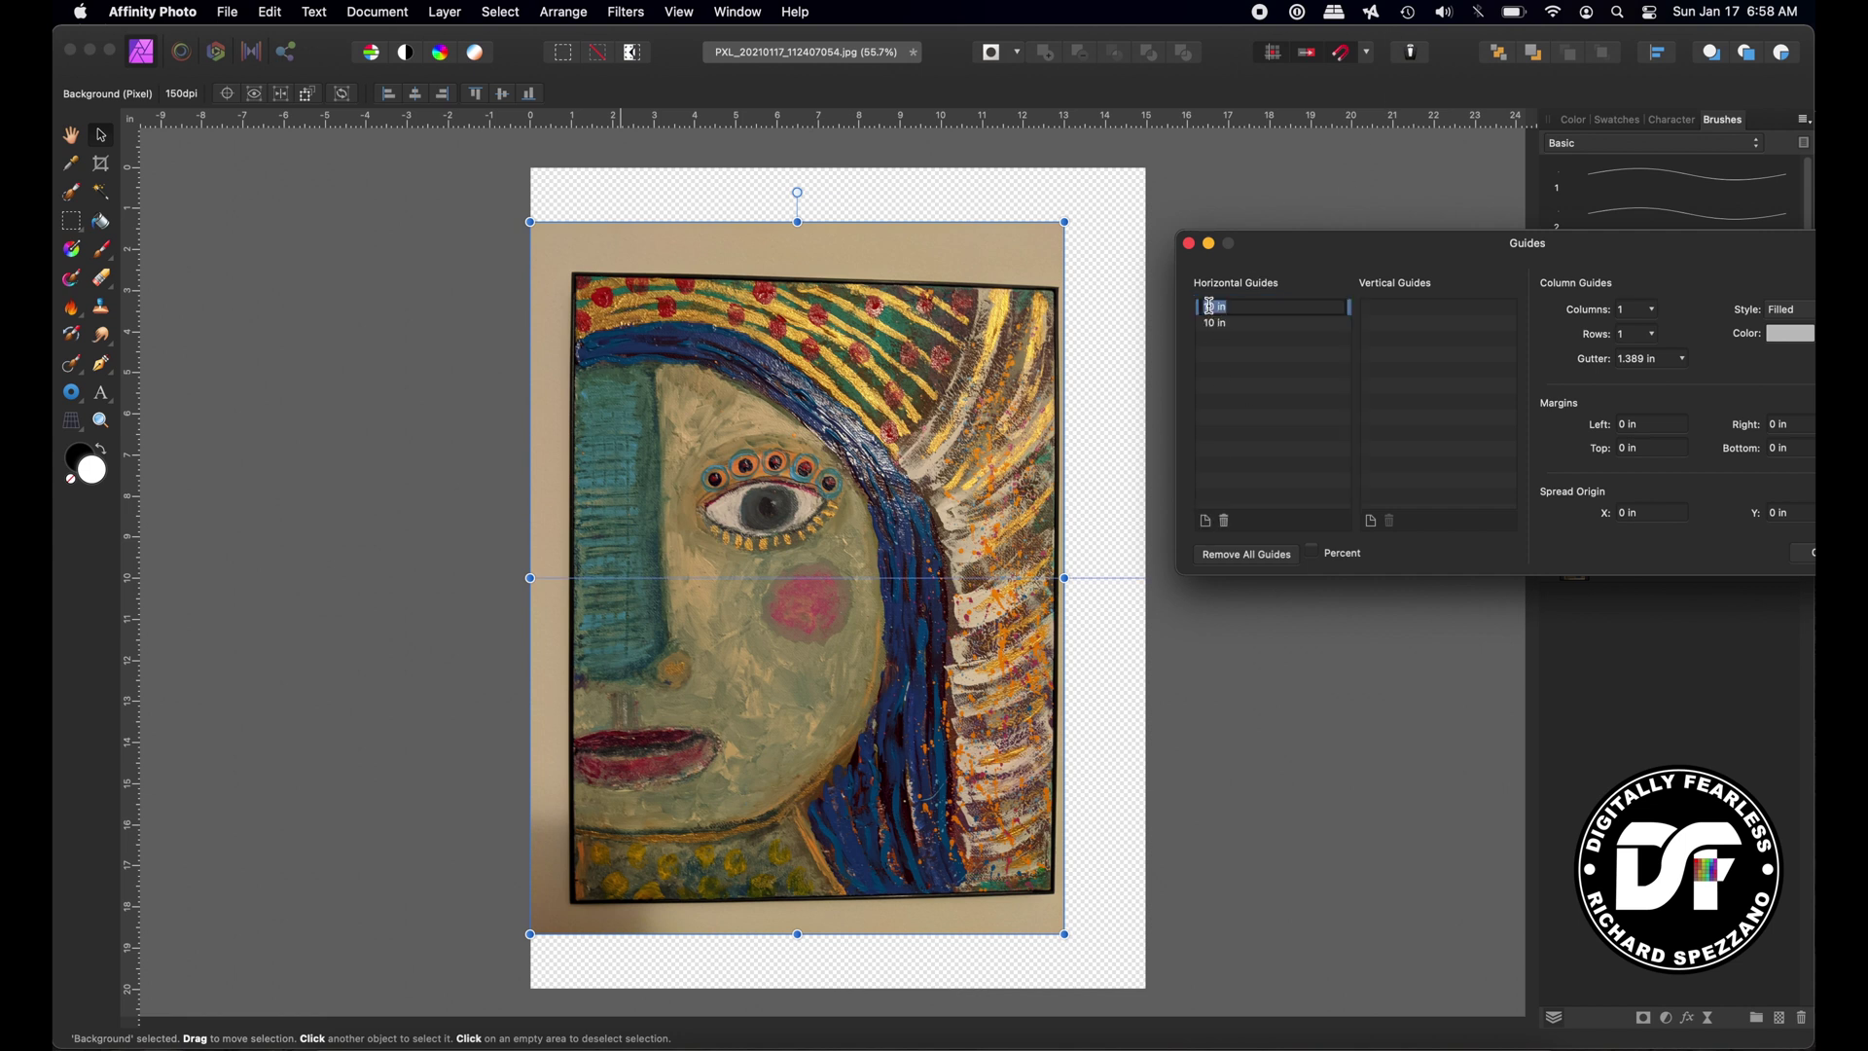
{"action": "type", "text": "01"}
{"action": "left_click", "coordinate": [1306, 472]}
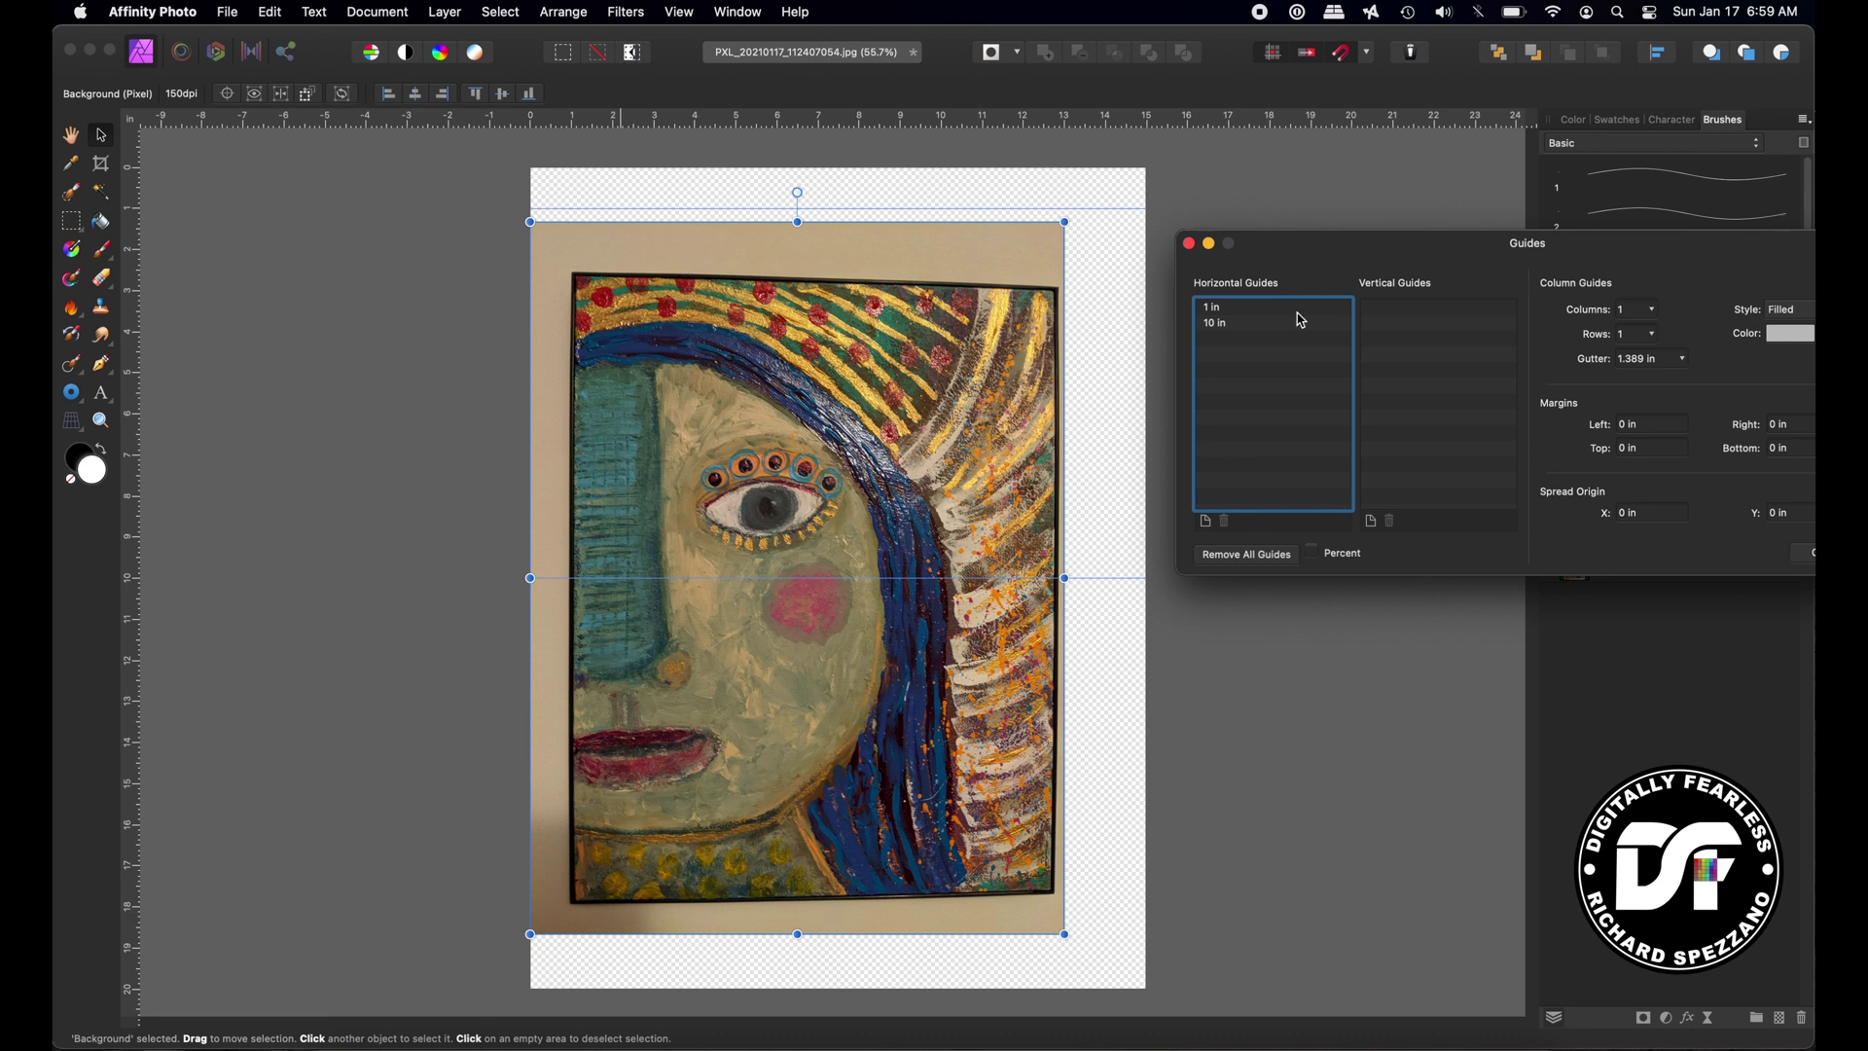
{"action": "left_click", "coordinate": [1213, 327]}
{"action": "double_click", "coordinate": [1211, 326]}
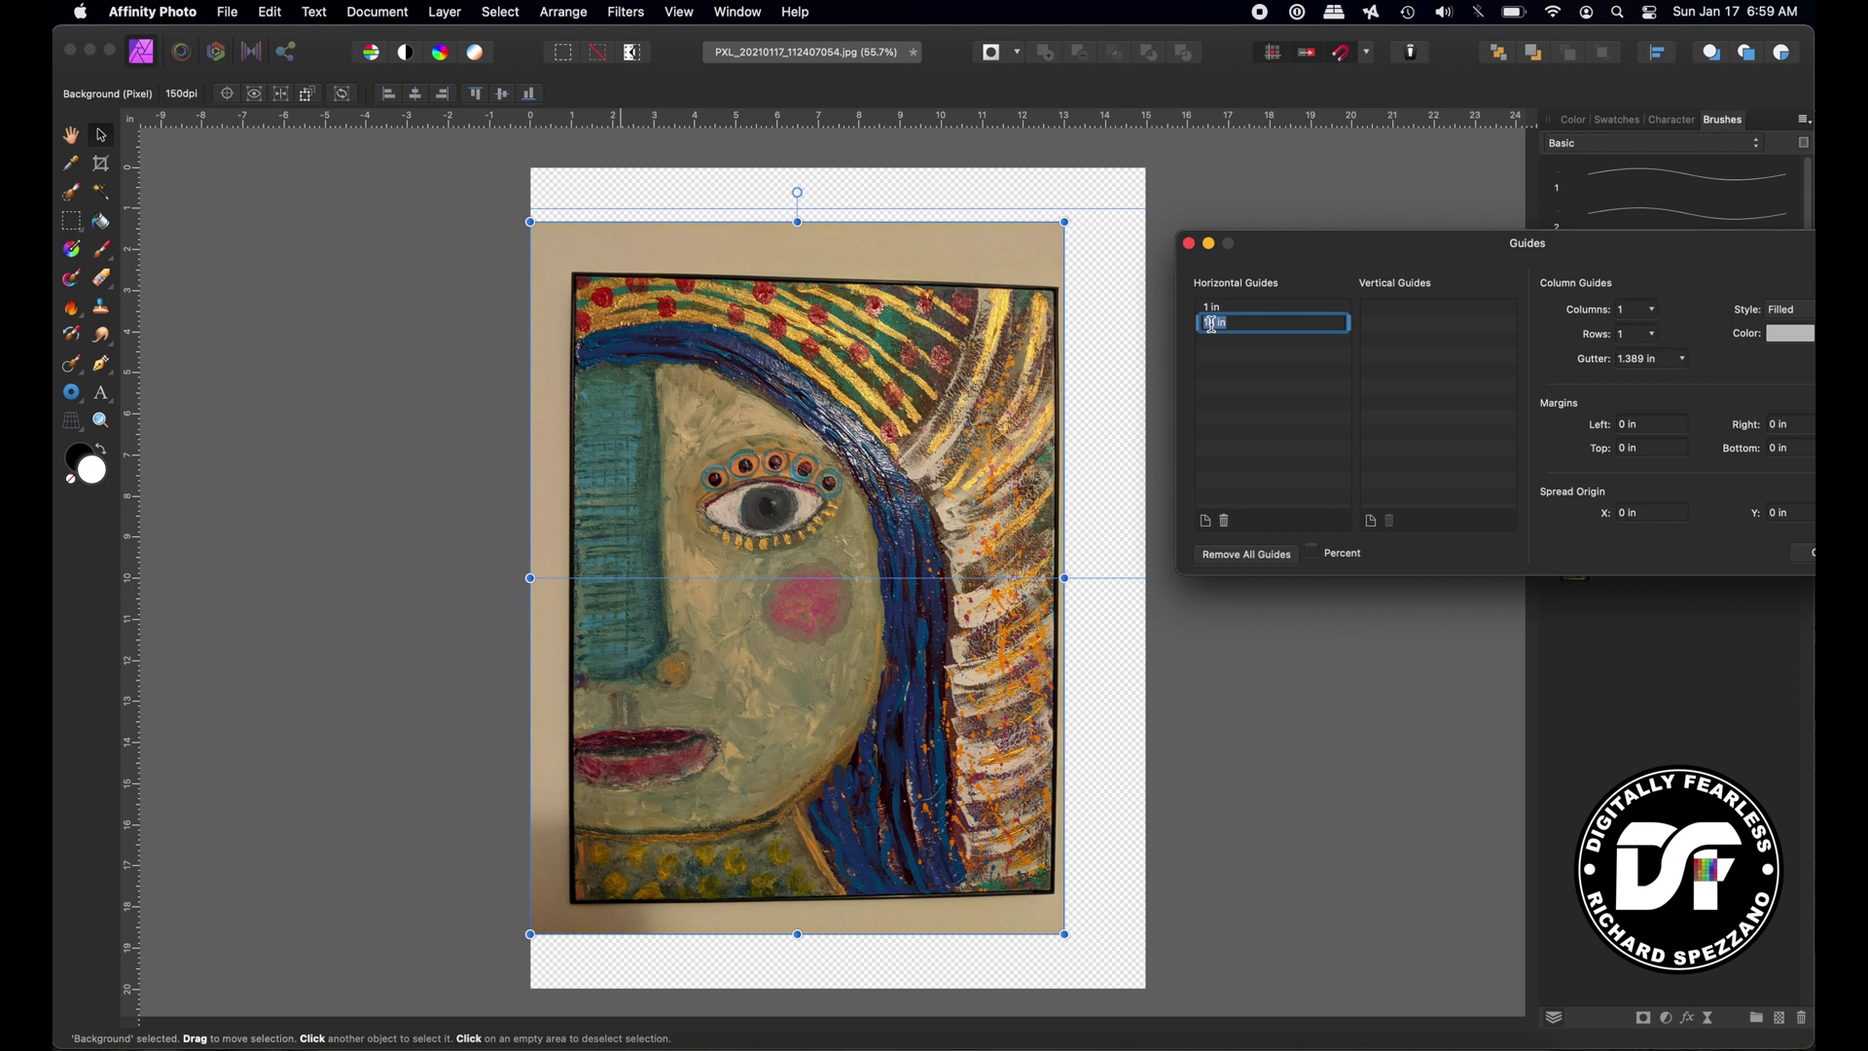
{"action": "type", "text": "15"}
{"action": "left_click", "coordinate": [1244, 370]}
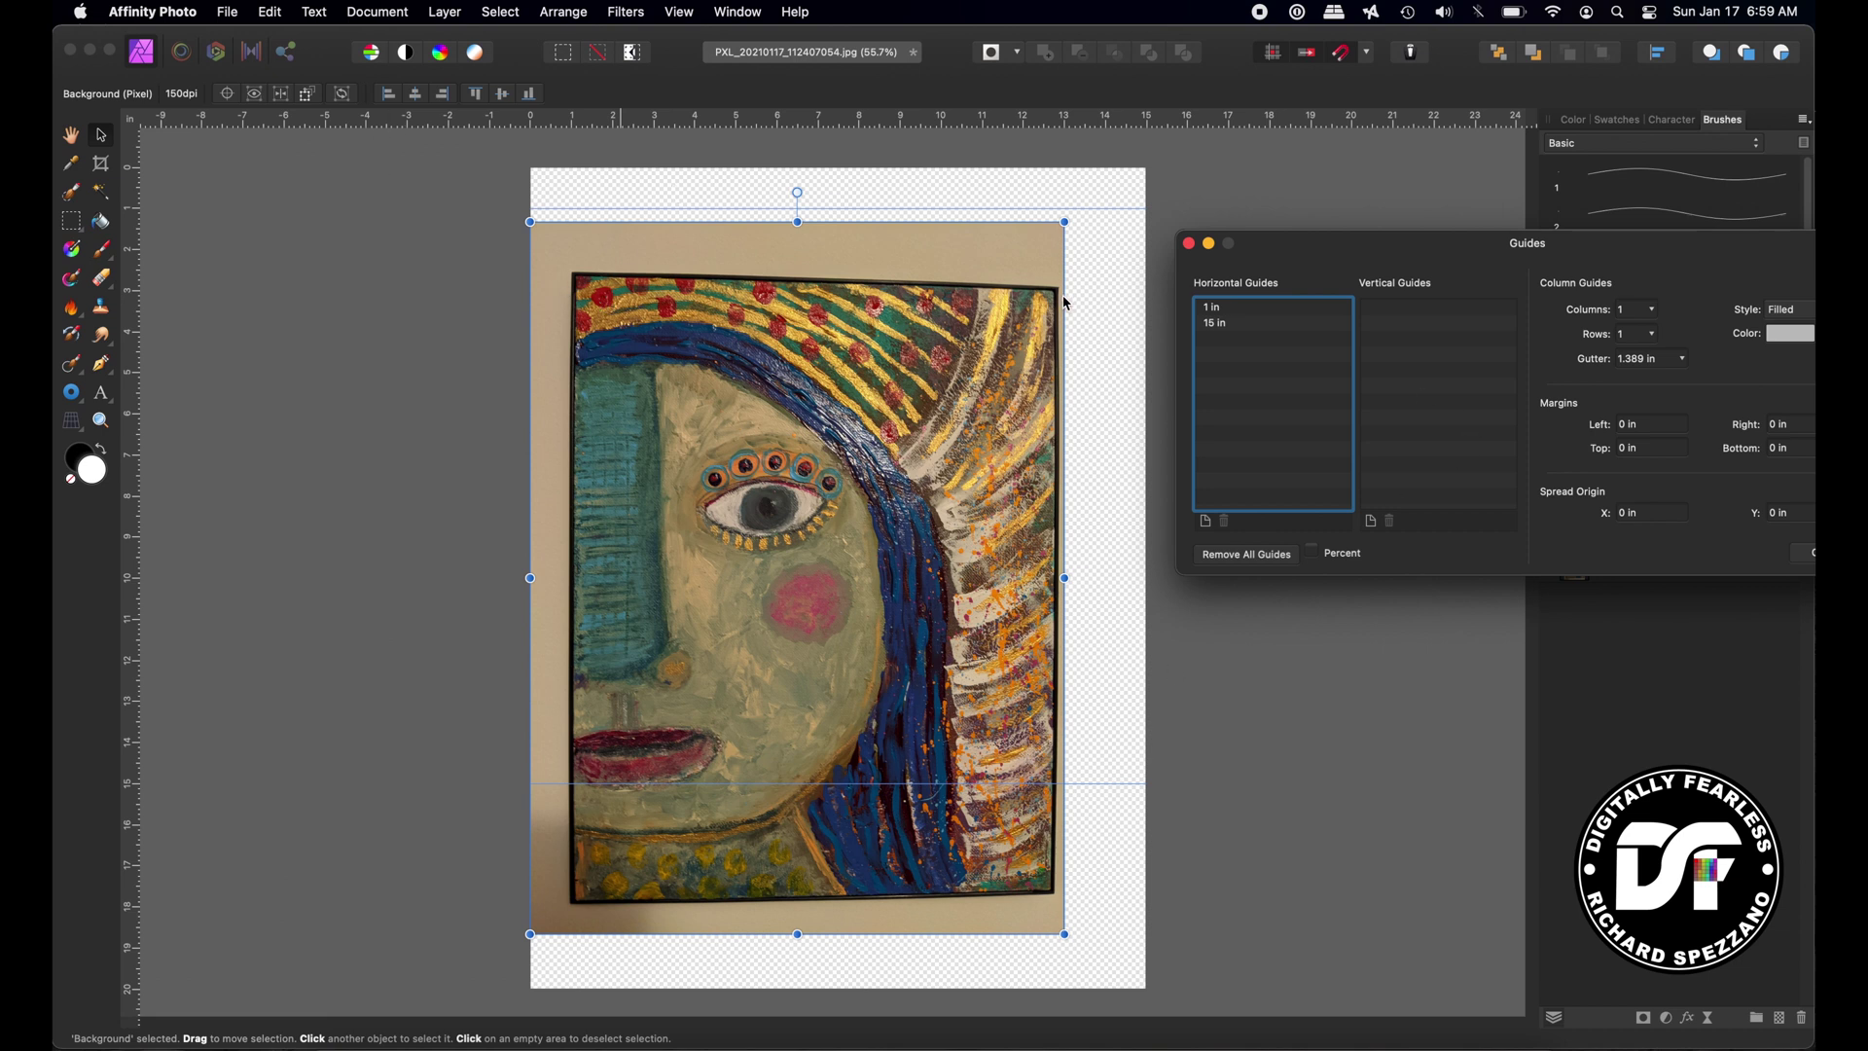
Add two vertical guides at 1 in and 12 in, and close the guide settings.
{"action": "left_click", "coordinate": [1372, 522]}
{"action": "double_click", "coordinate": [1375, 307]}
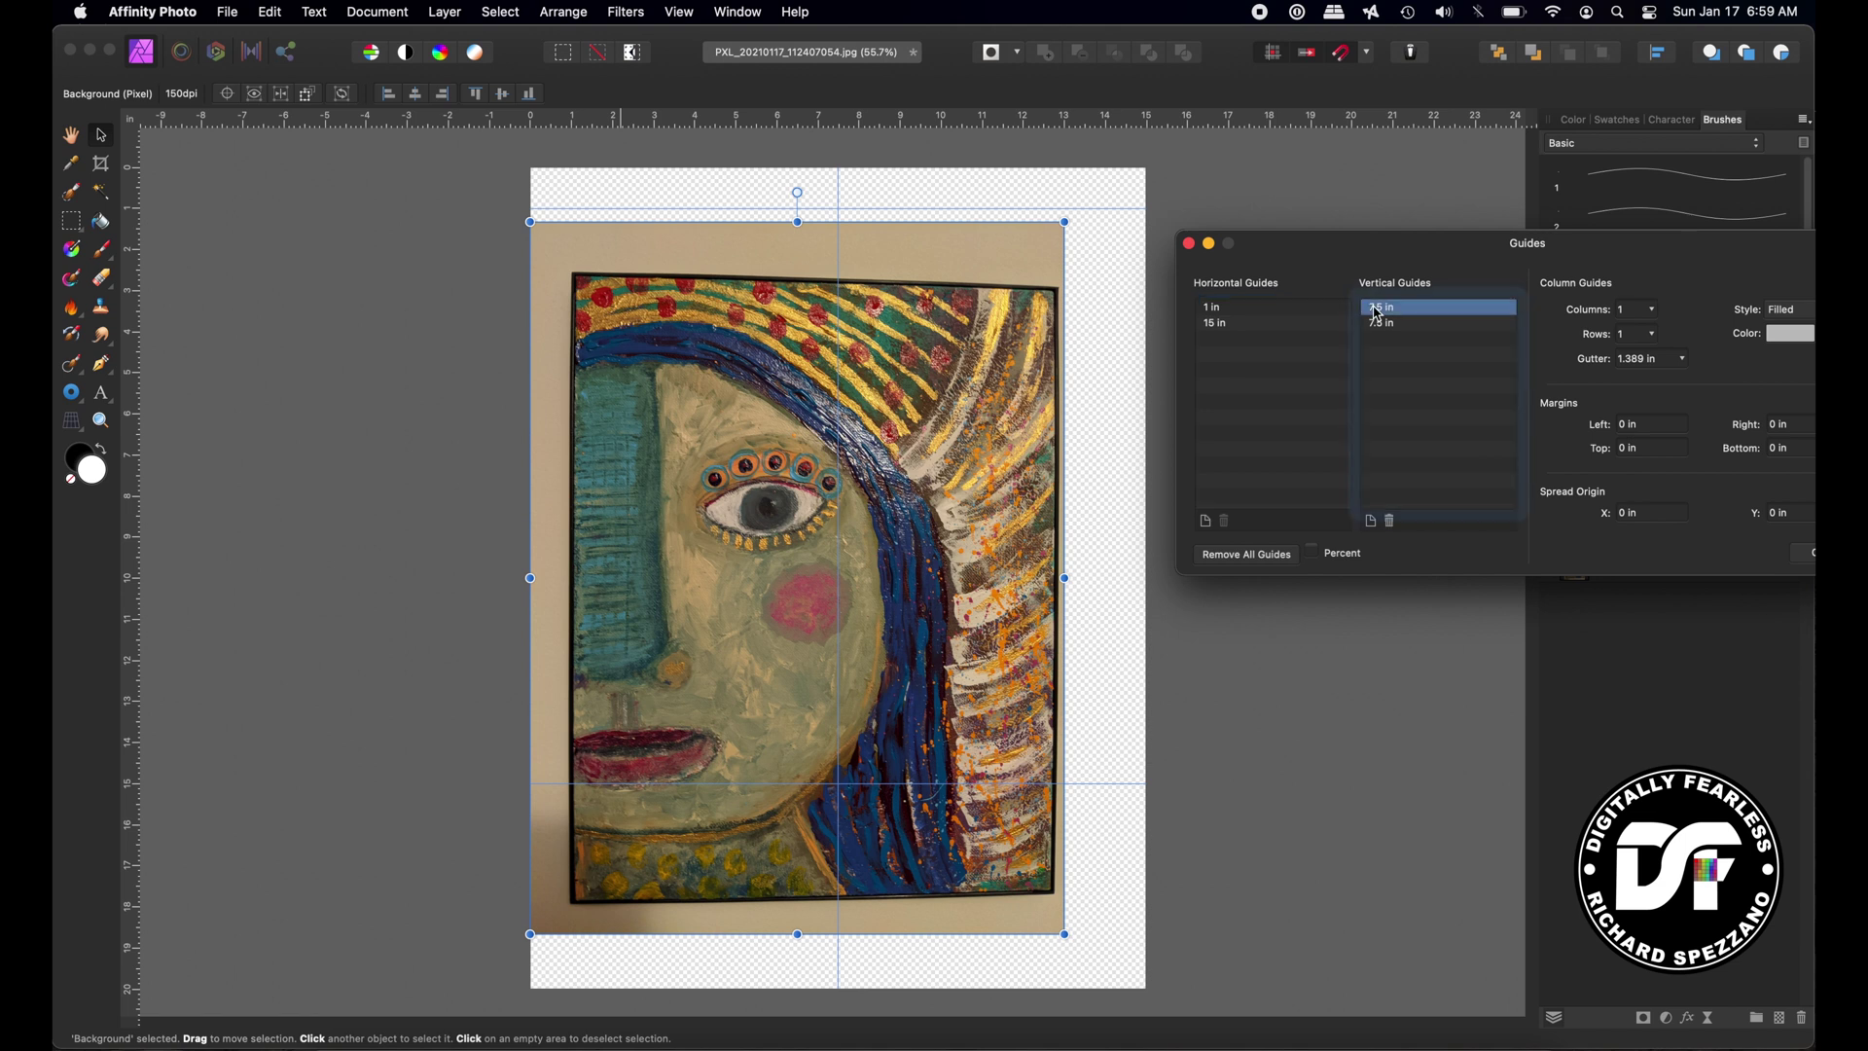
{"action": "type", "text": "01"}
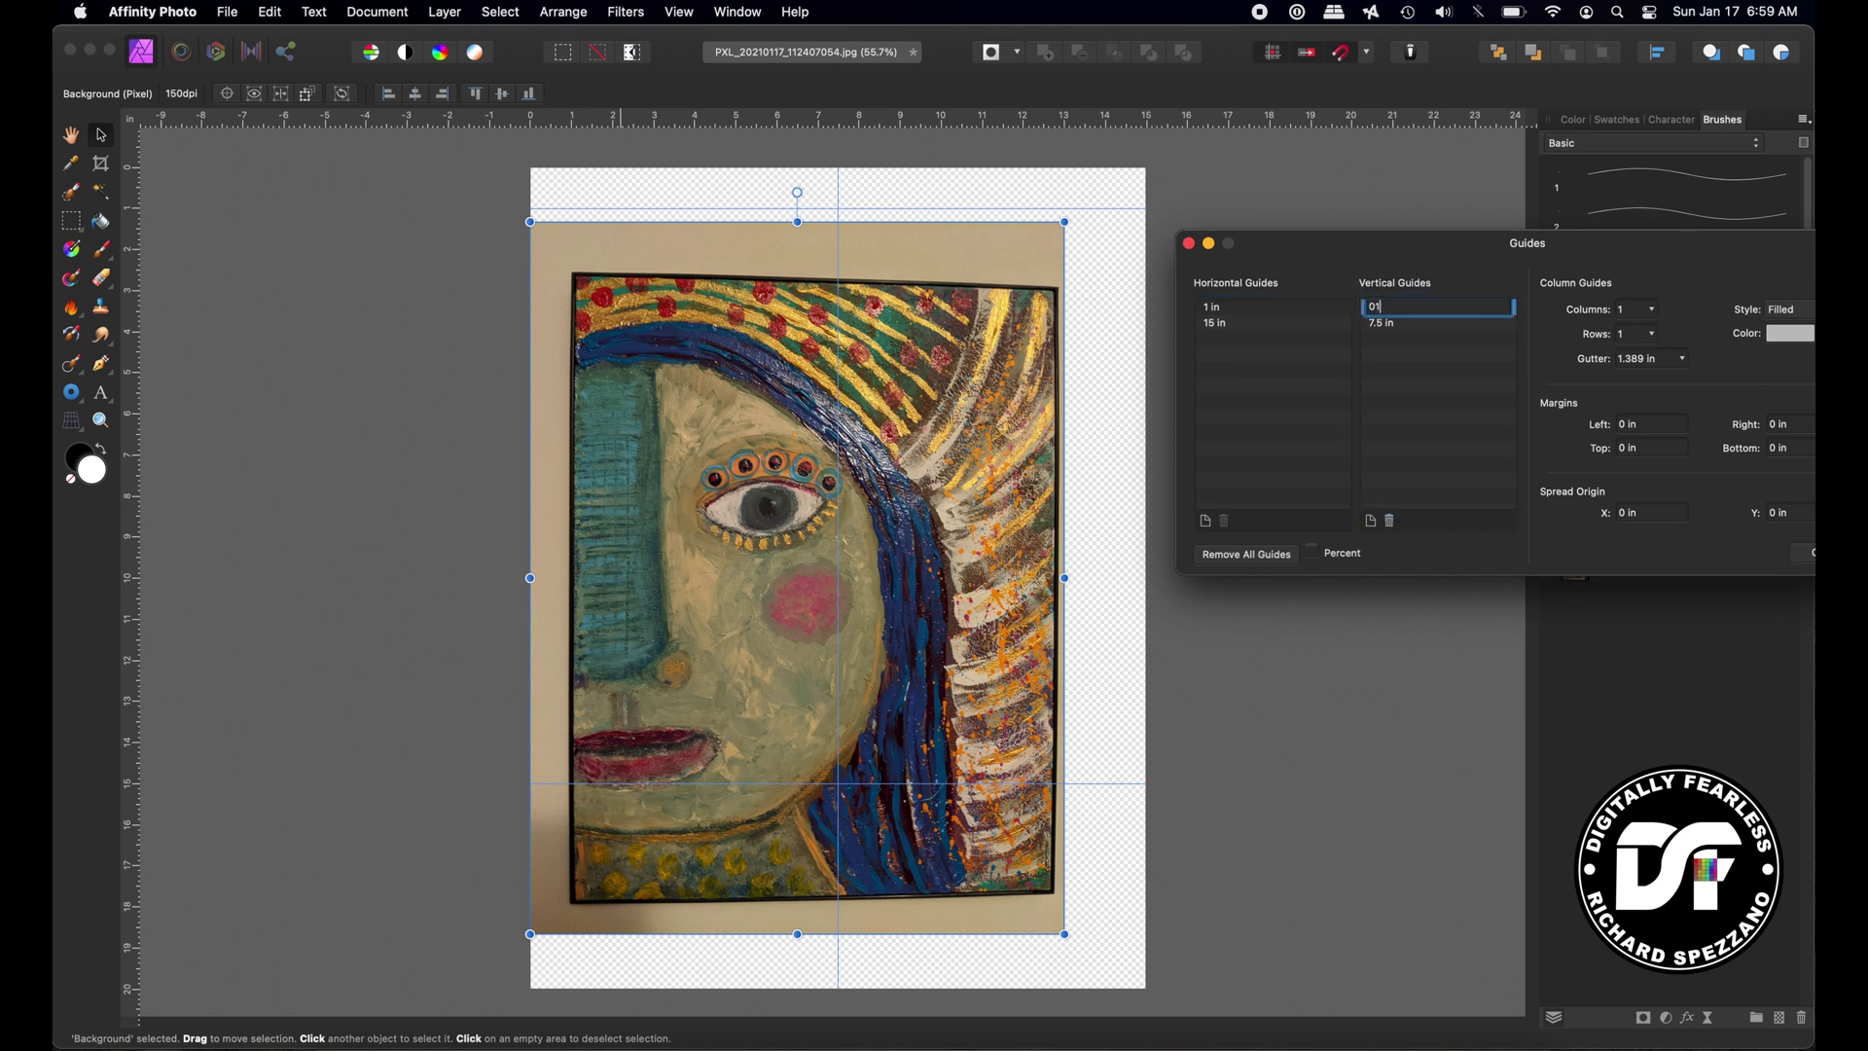
{"action": "left_click", "coordinate": [1423, 384]}
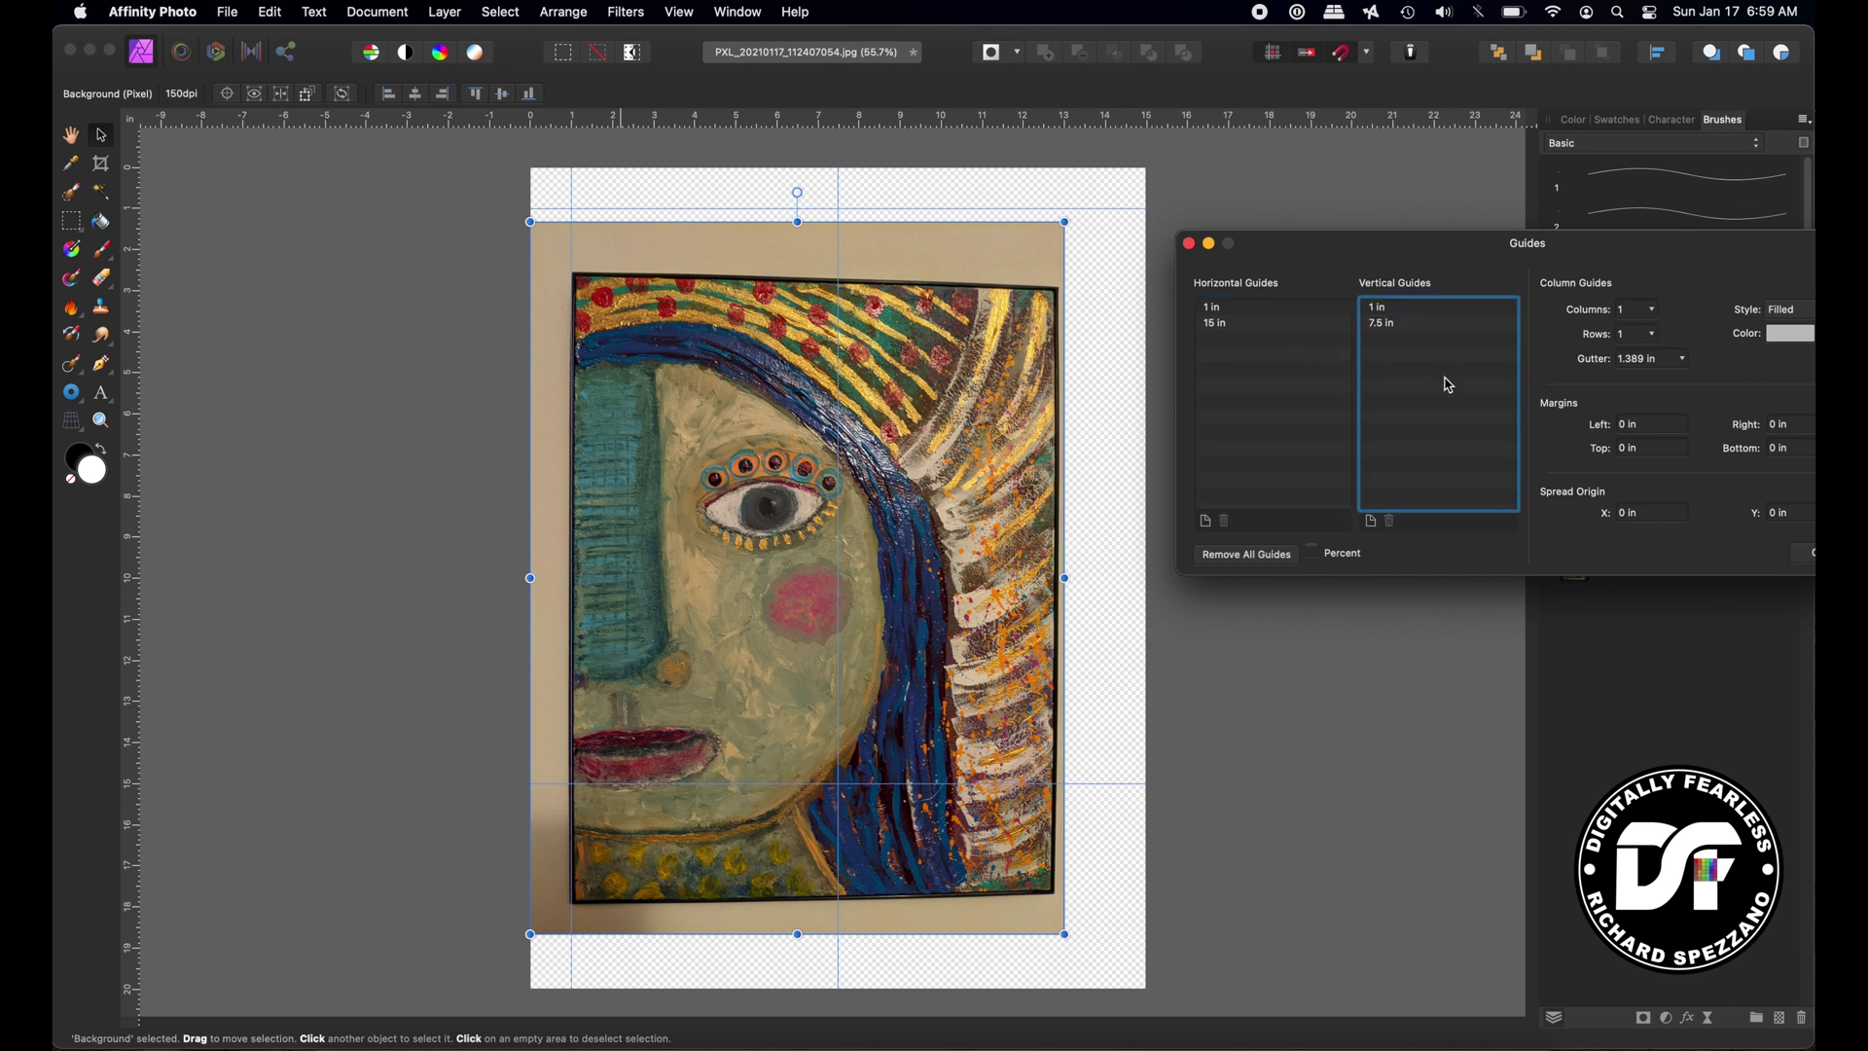
{"action": "double_click", "coordinate": [1382, 325]}
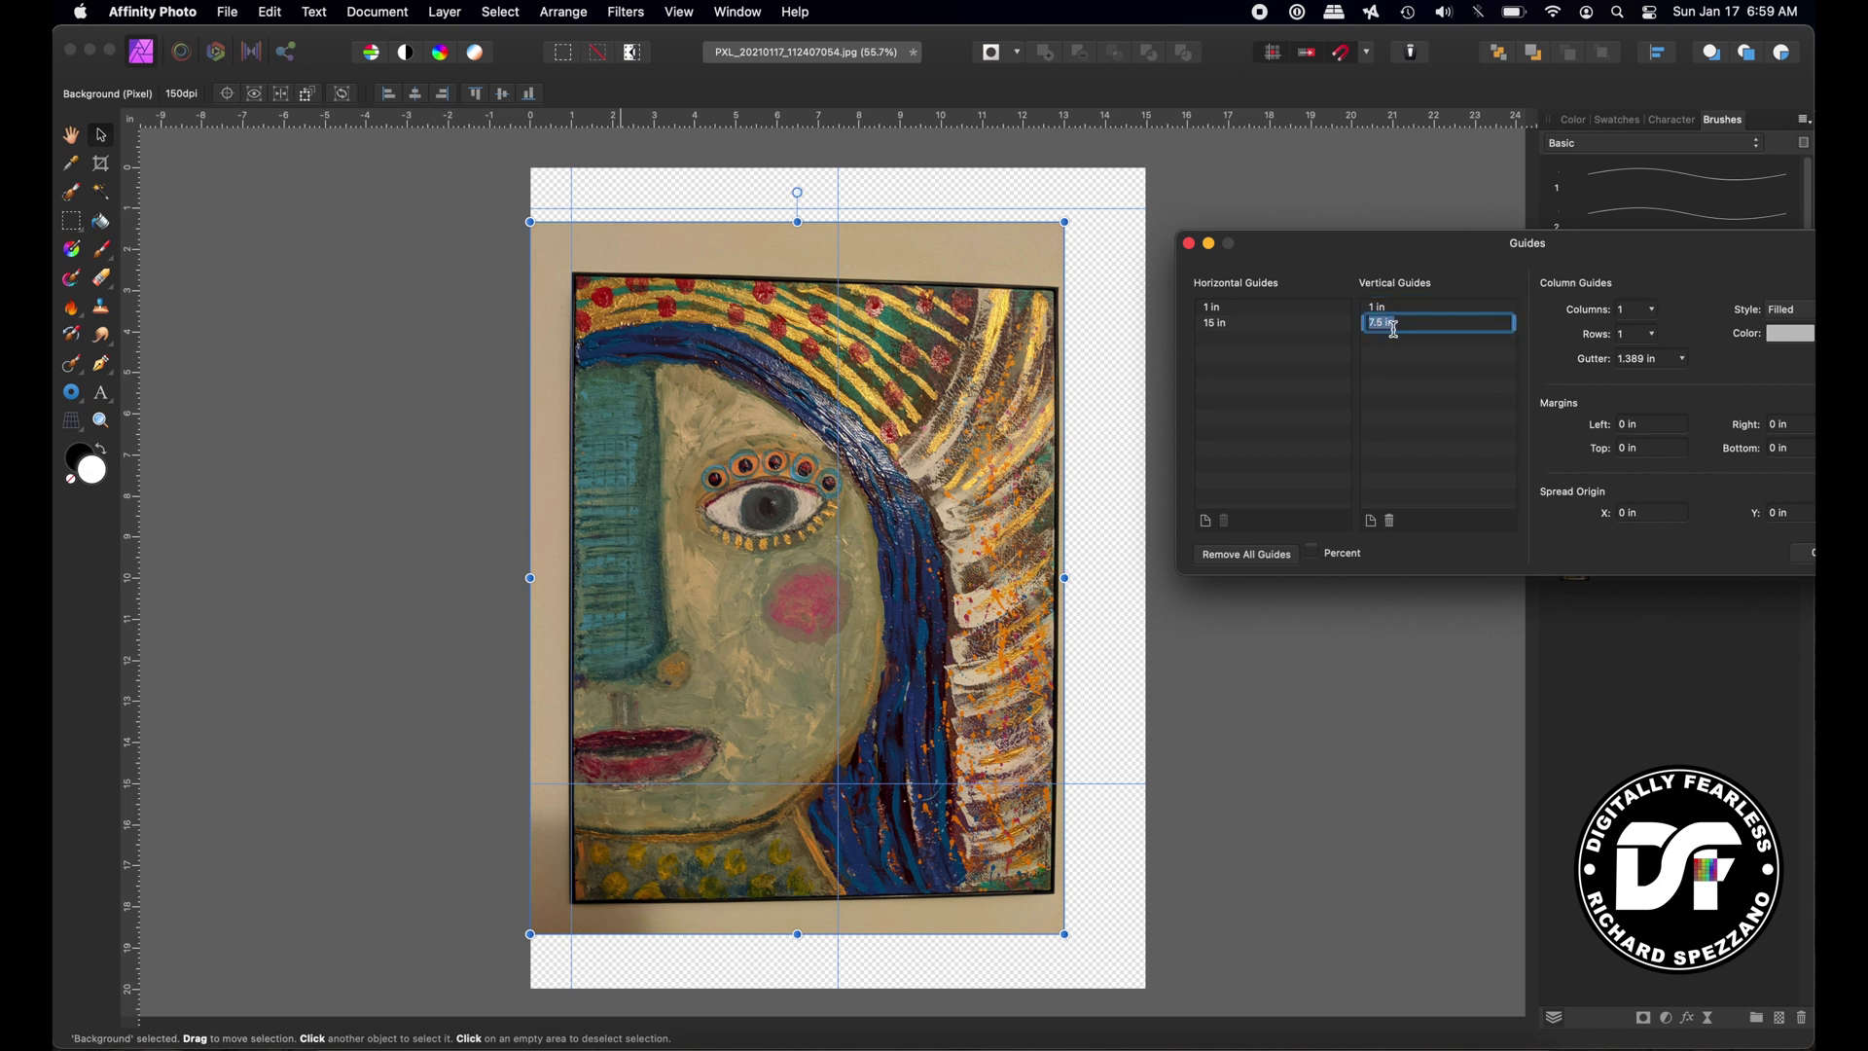
{"action": "type", "text": "12"}
{"action": "left_click", "coordinate": [1462, 408]}
{"action": "left_click", "coordinate": [1189, 243]}
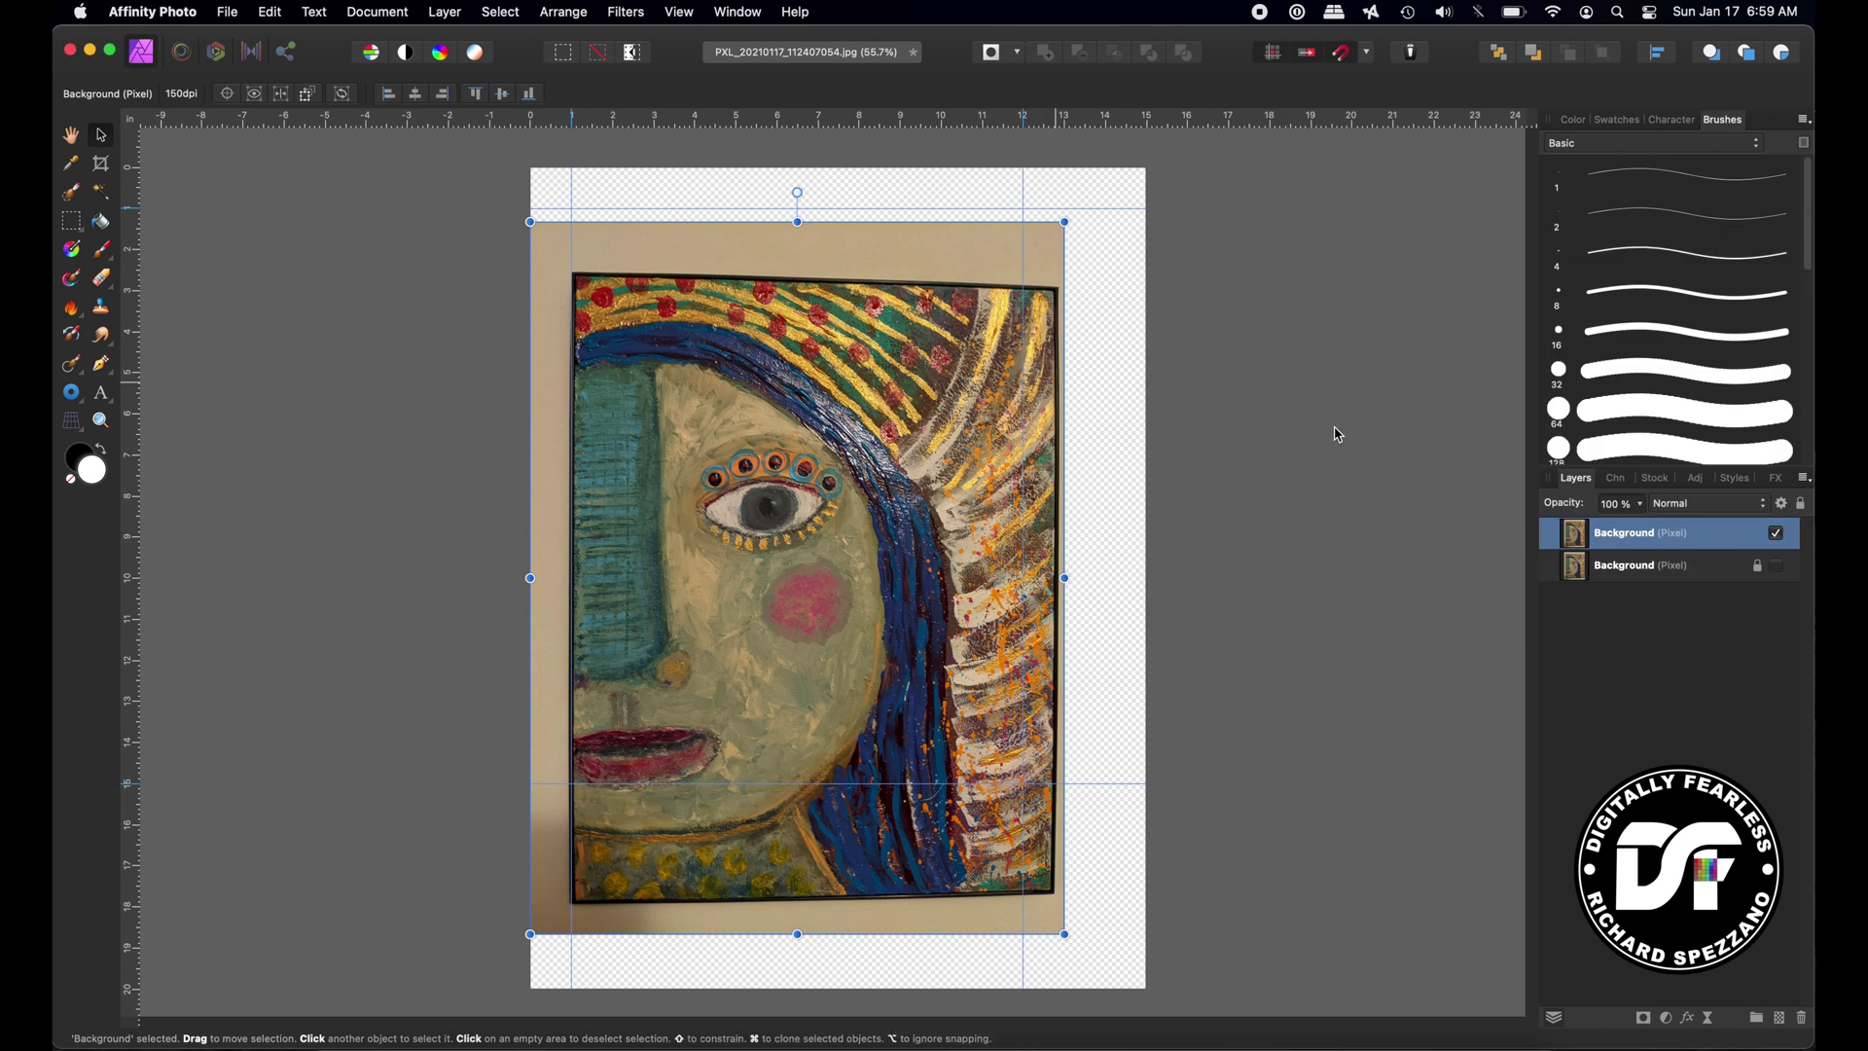
Add a live Perspective filter to the duplicated Background layer and turn off snapping.
{"action": "left_click", "coordinate": [1711, 1020]}
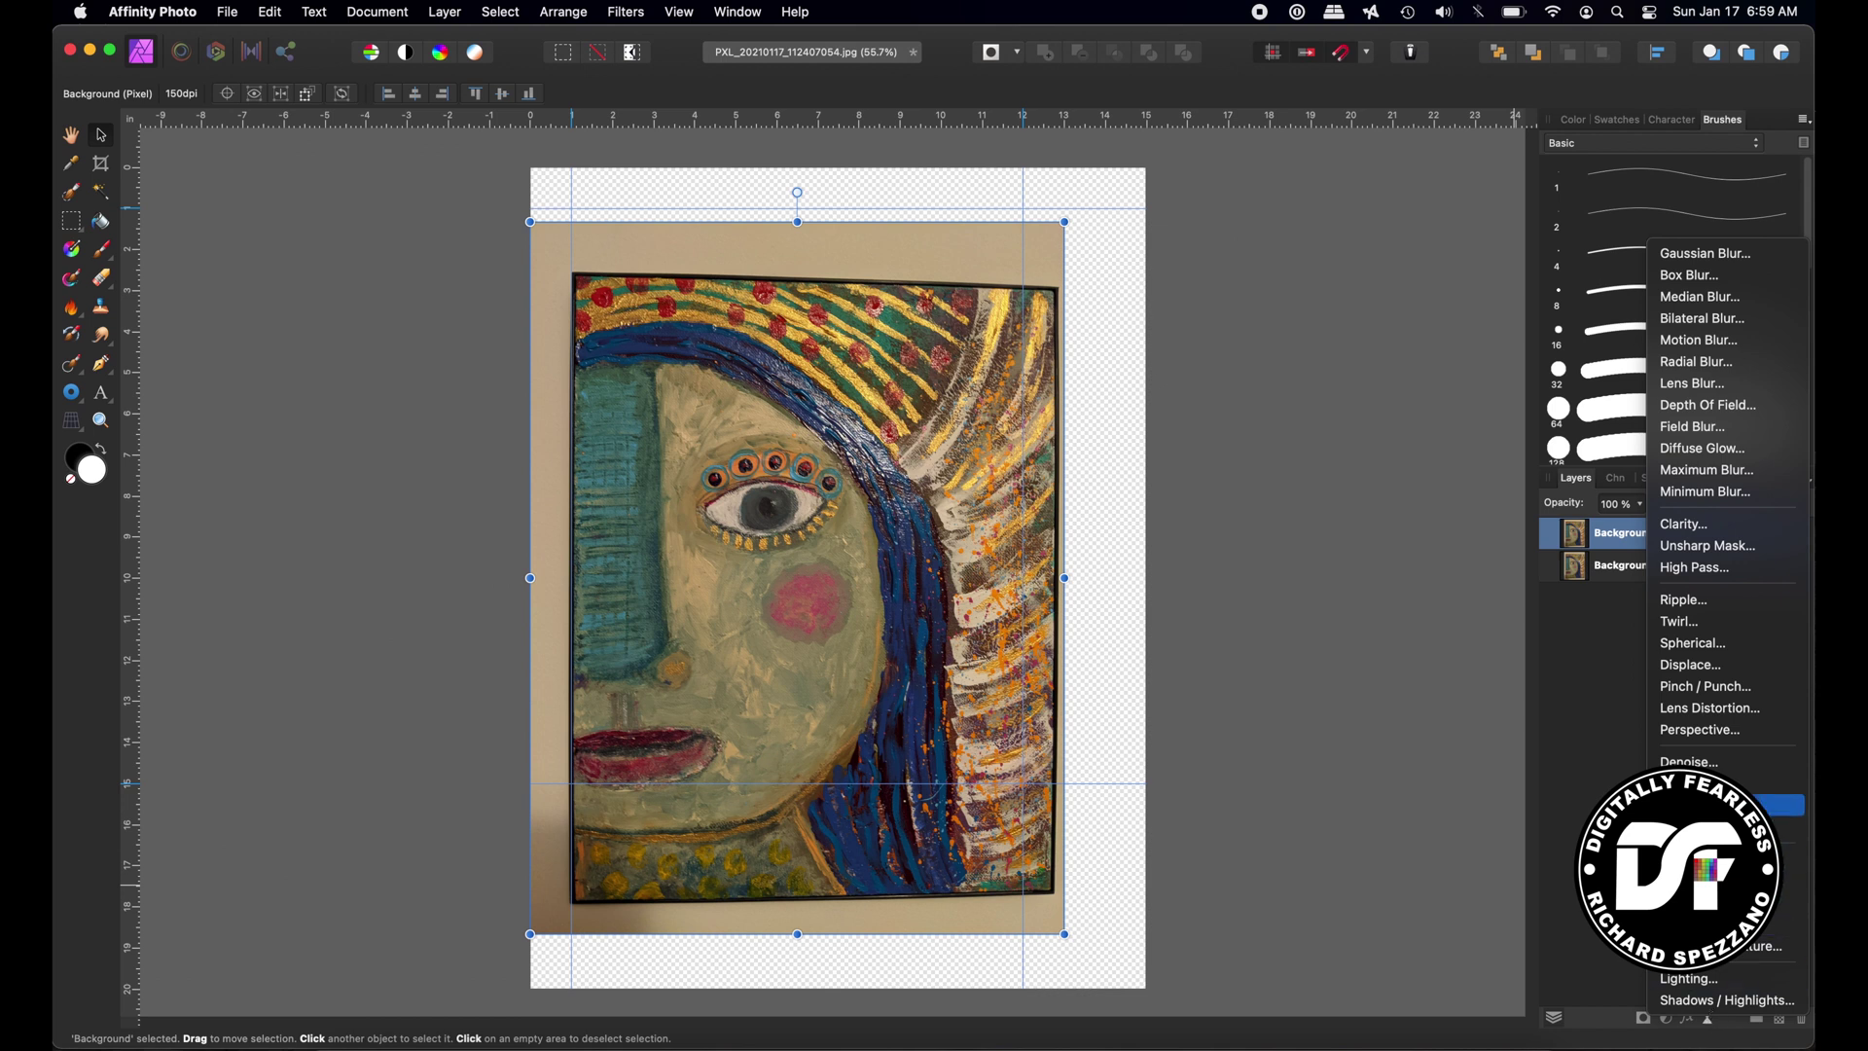
{"action": "left_click", "coordinate": [1701, 730]}
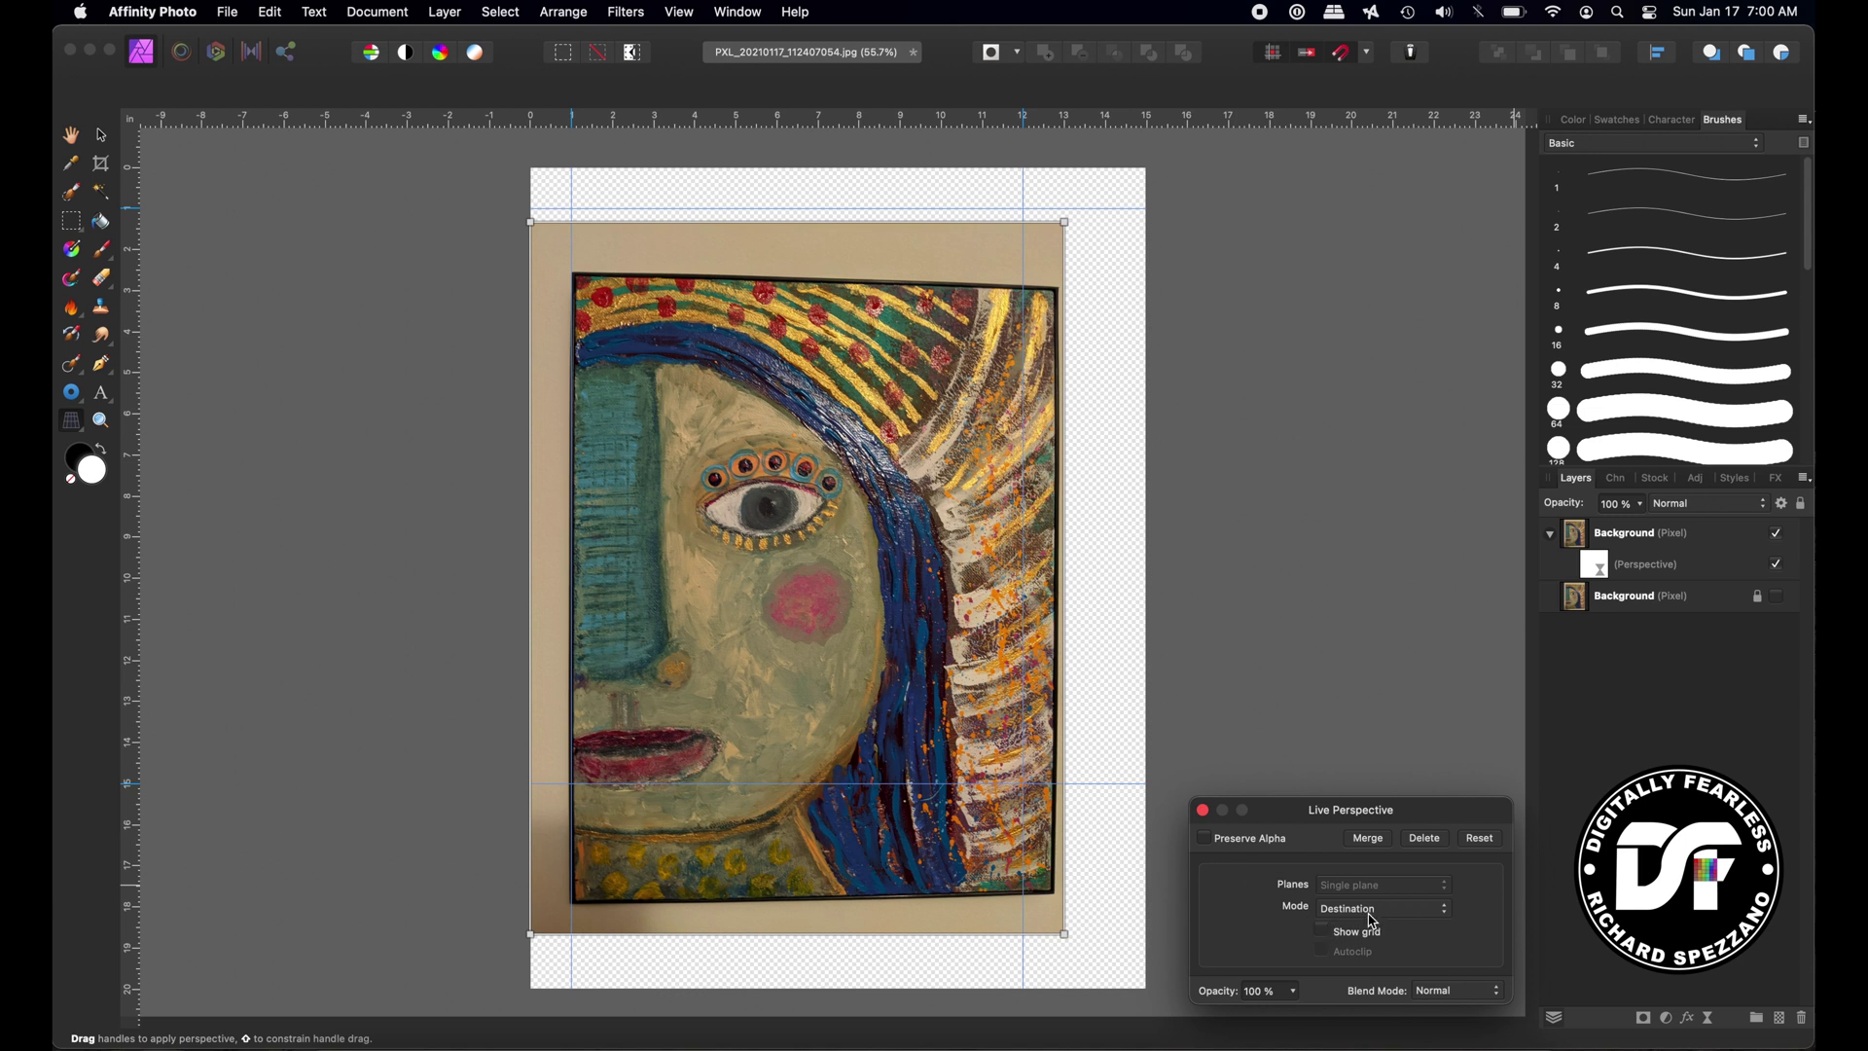
{"action": "left_click", "coordinate": [1346, 61]}
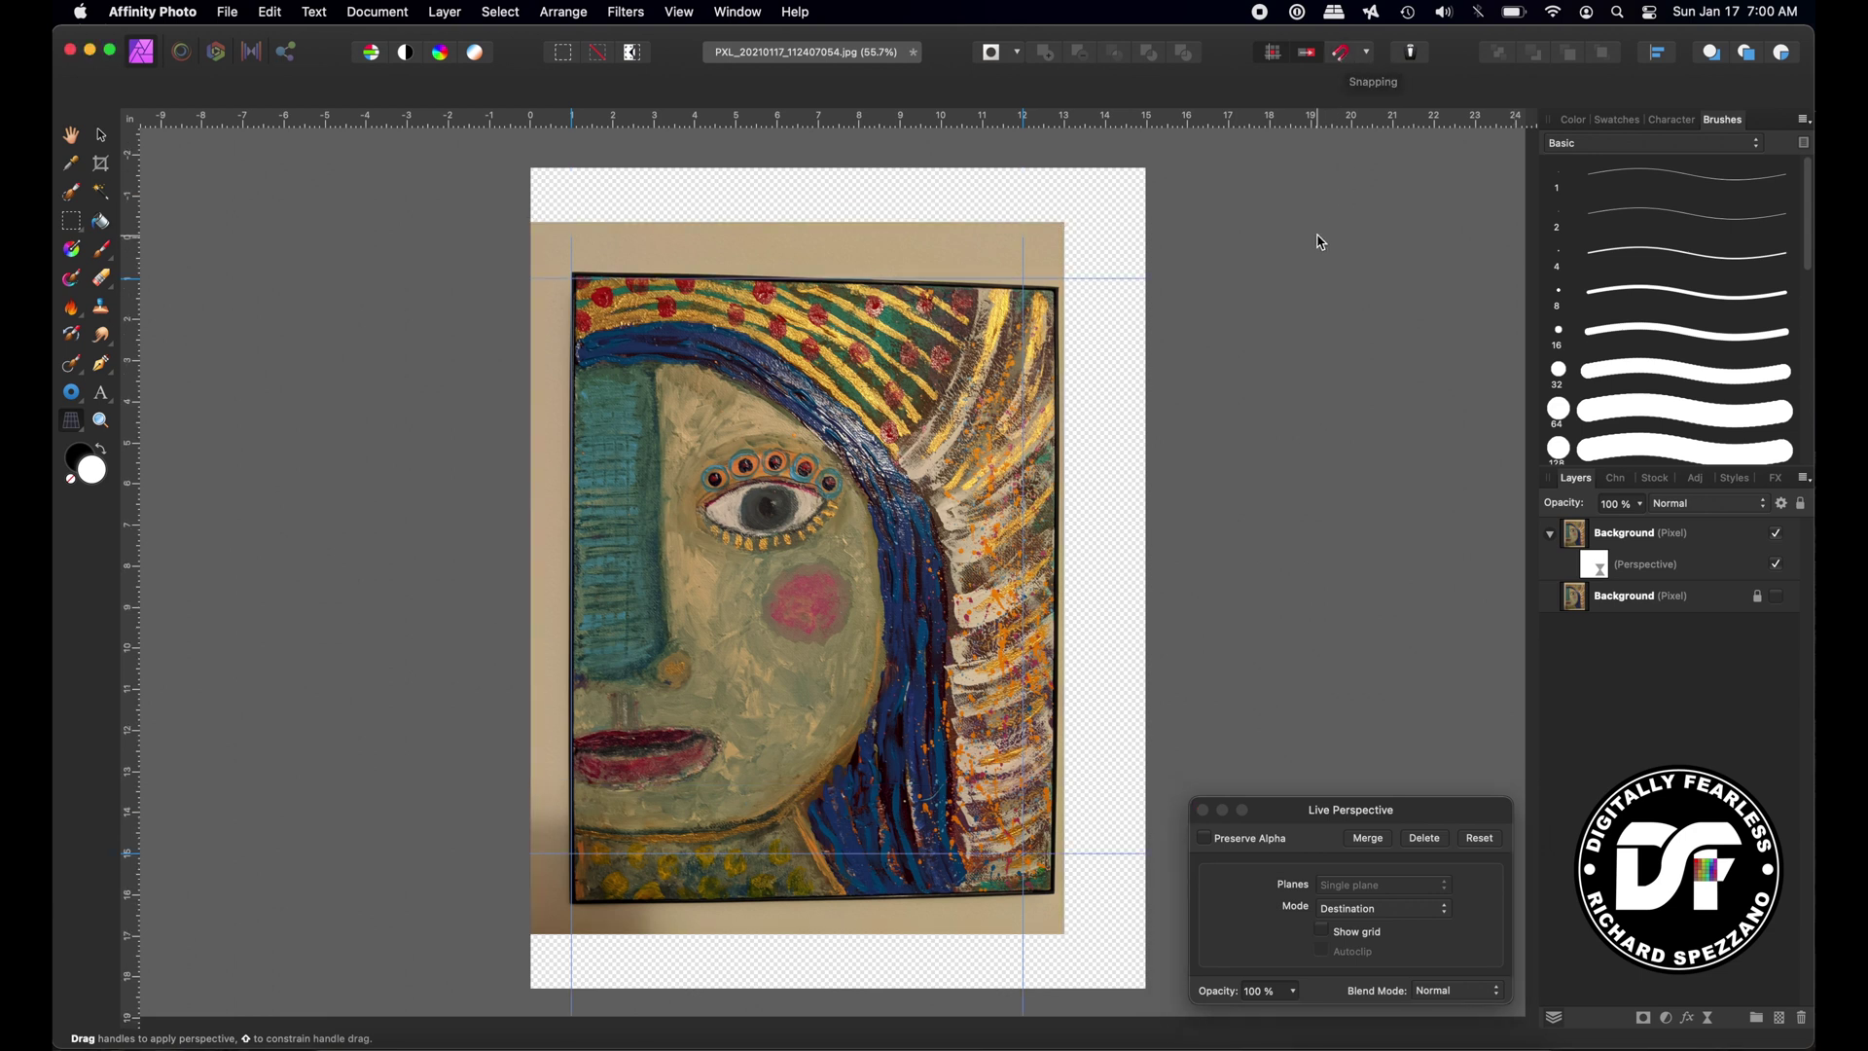
Move the photo's top-right perspective handle so the painting's upper-right corner meets the guides at 12 in and 1 in.
{"action": "key", "text": "super+plus"}
{"action": "key", "text": "super+plus"}
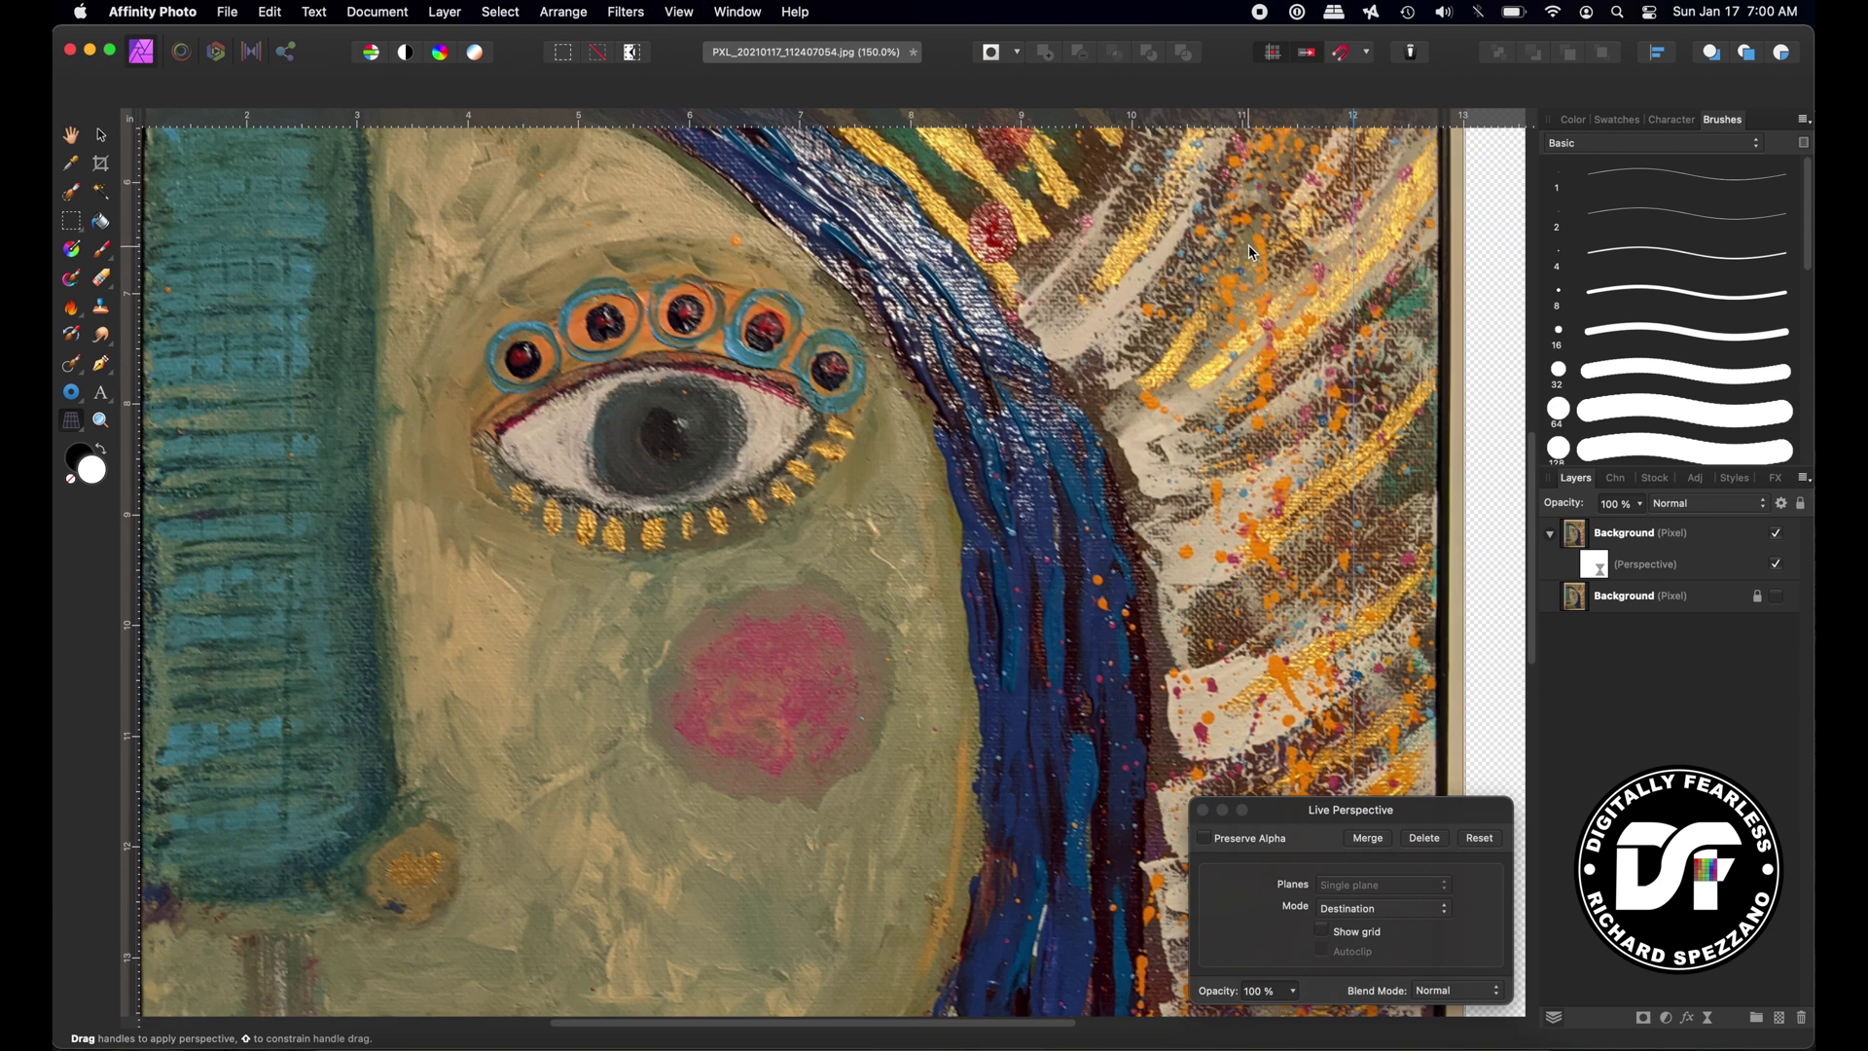
{"action": "key", "text": "space"}
{"action": "scroll", "coordinate": [913, 636], "scroll_direction": "up", "scroll_amount": 10}
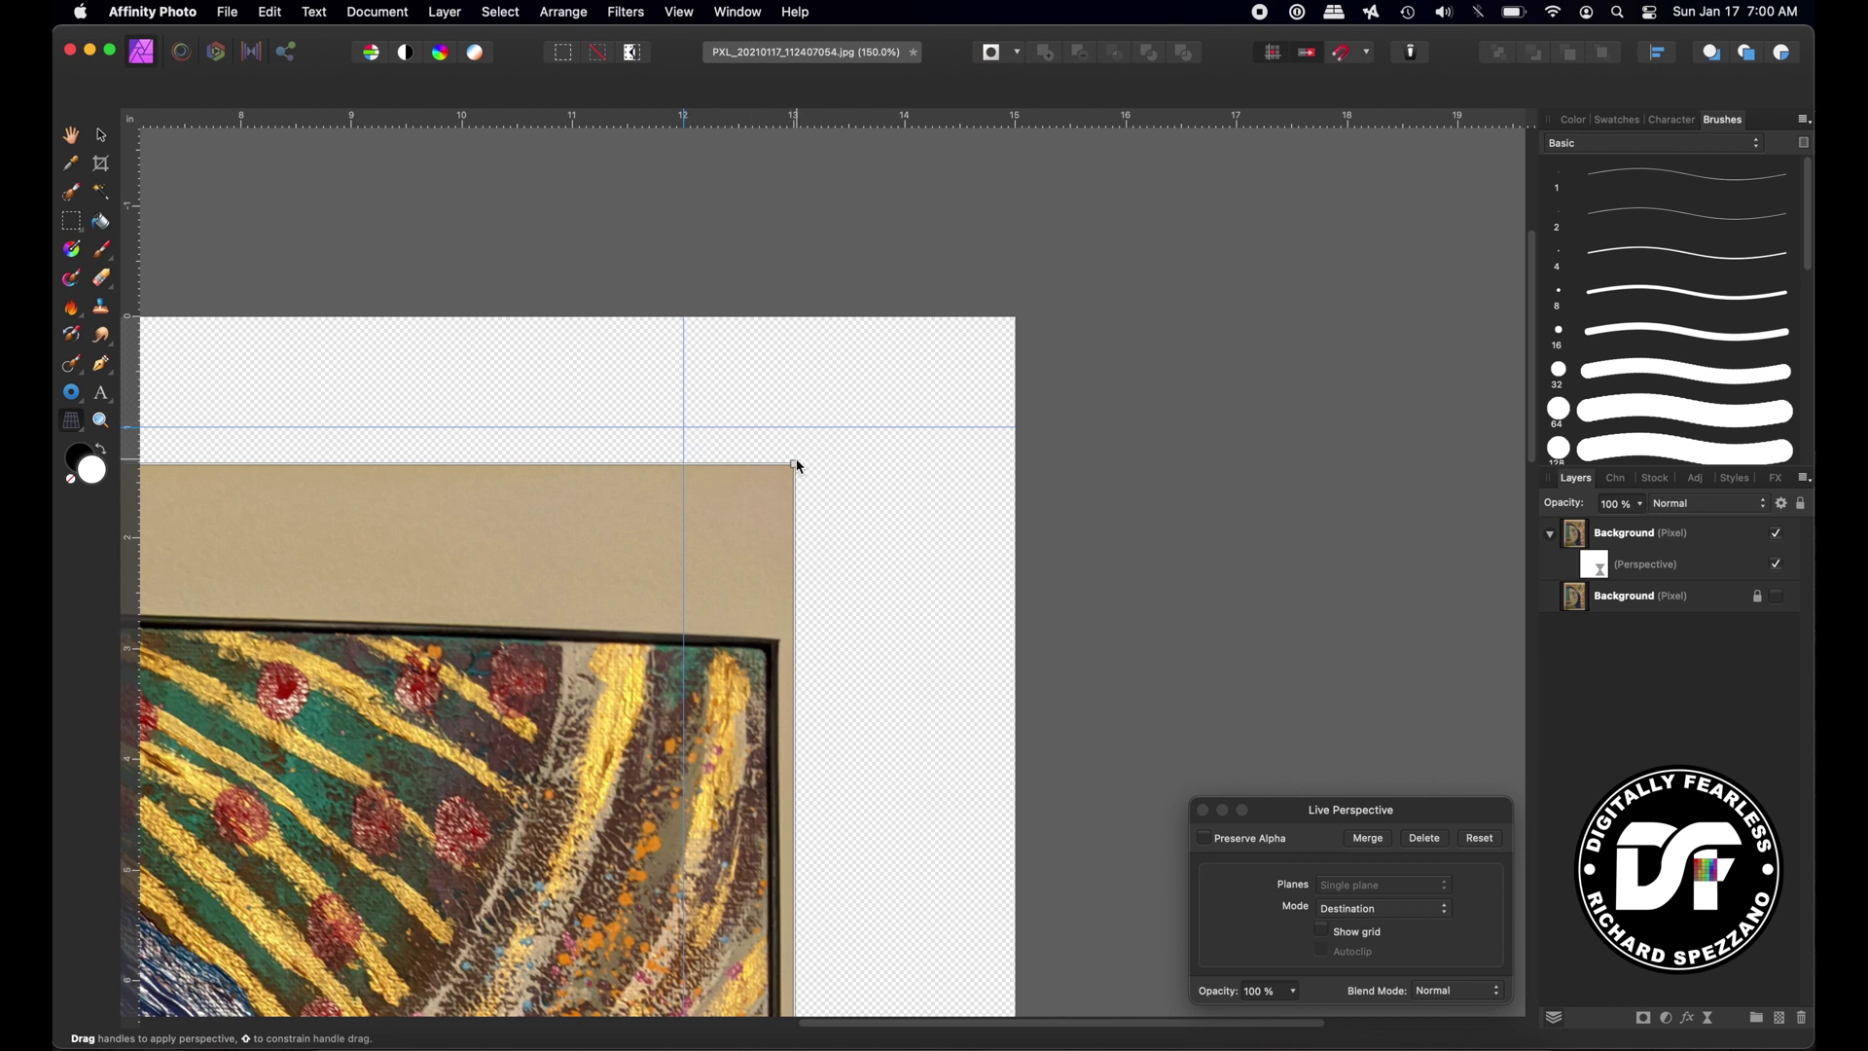
{"action": "left_click_drag", "start_coordinate": [795, 465], "coordinate": [785, 449]}
{"action": "left_click_drag", "start_coordinate": [773, 364], "coordinate": [689, 249]}
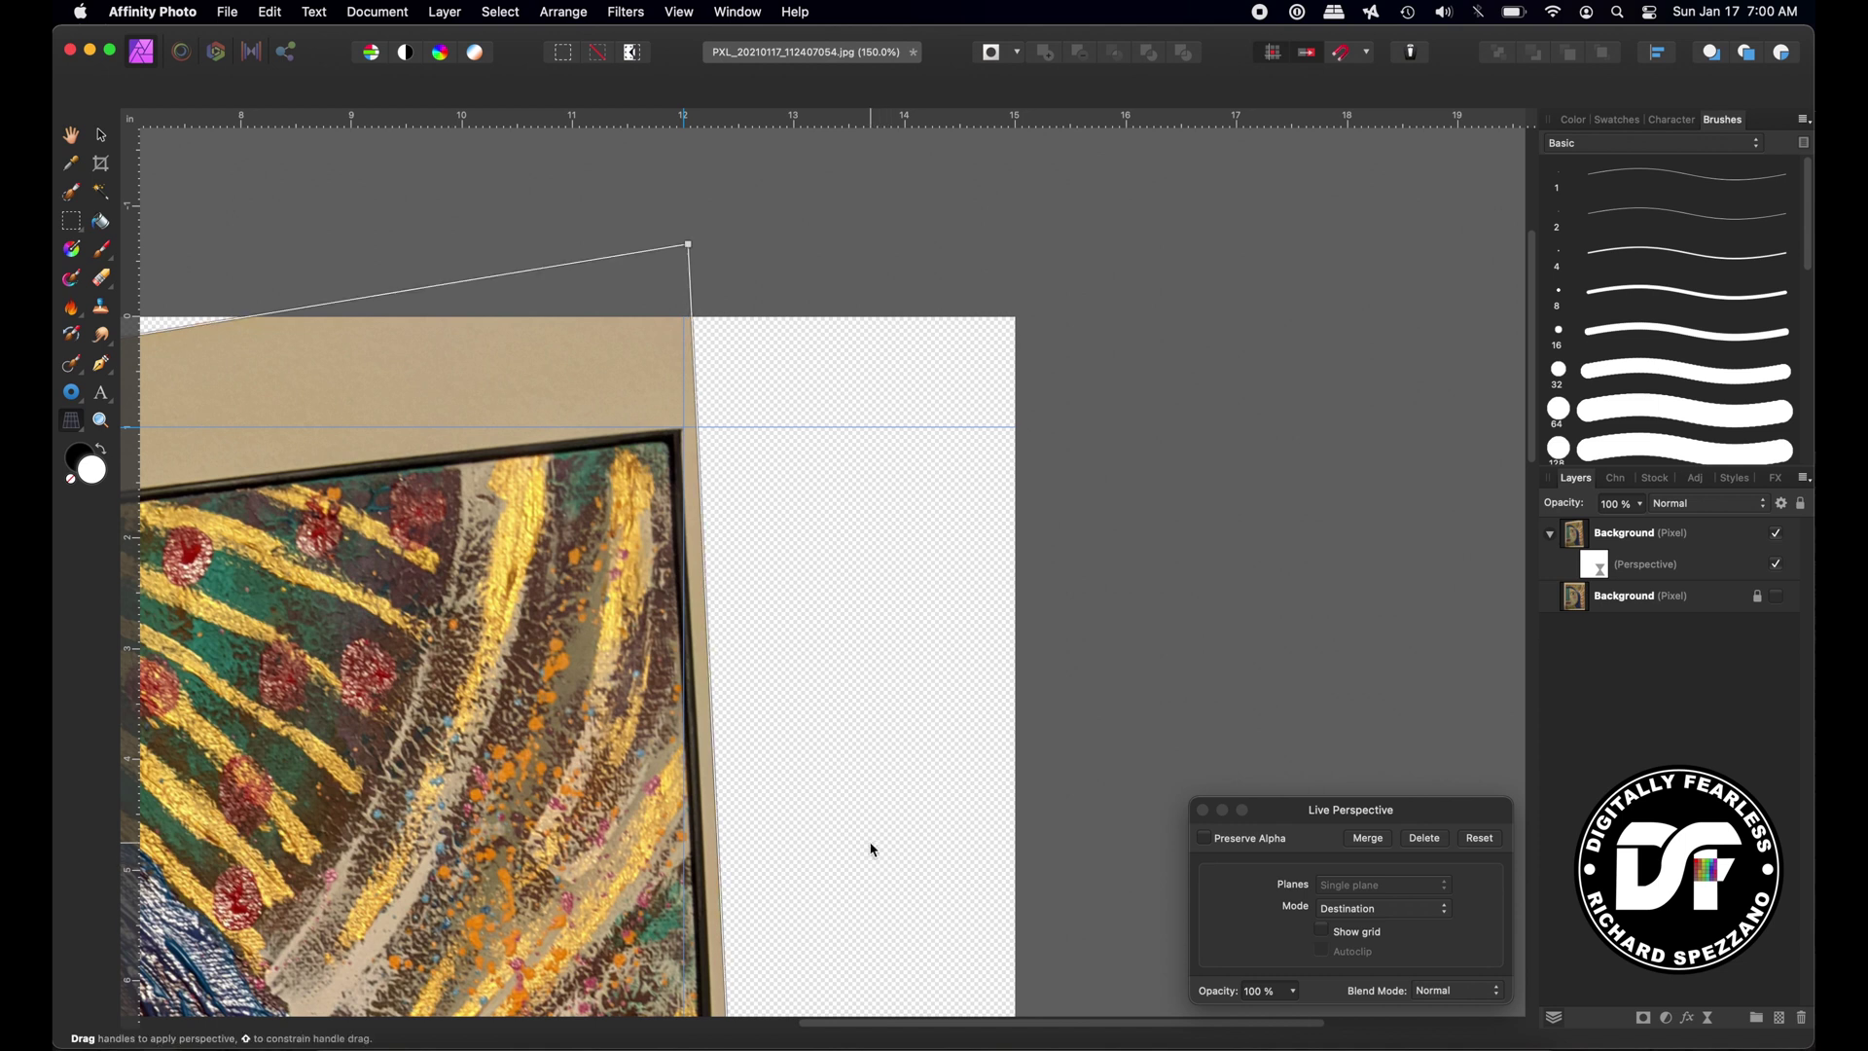
Move the photo's bottom-right perspective handle so the painting's lower-right corner meets the guides at 12 in and 15 in.
{"action": "left_click_drag", "start_coordinate": [872, 842], "coordinate": [982, 263]}
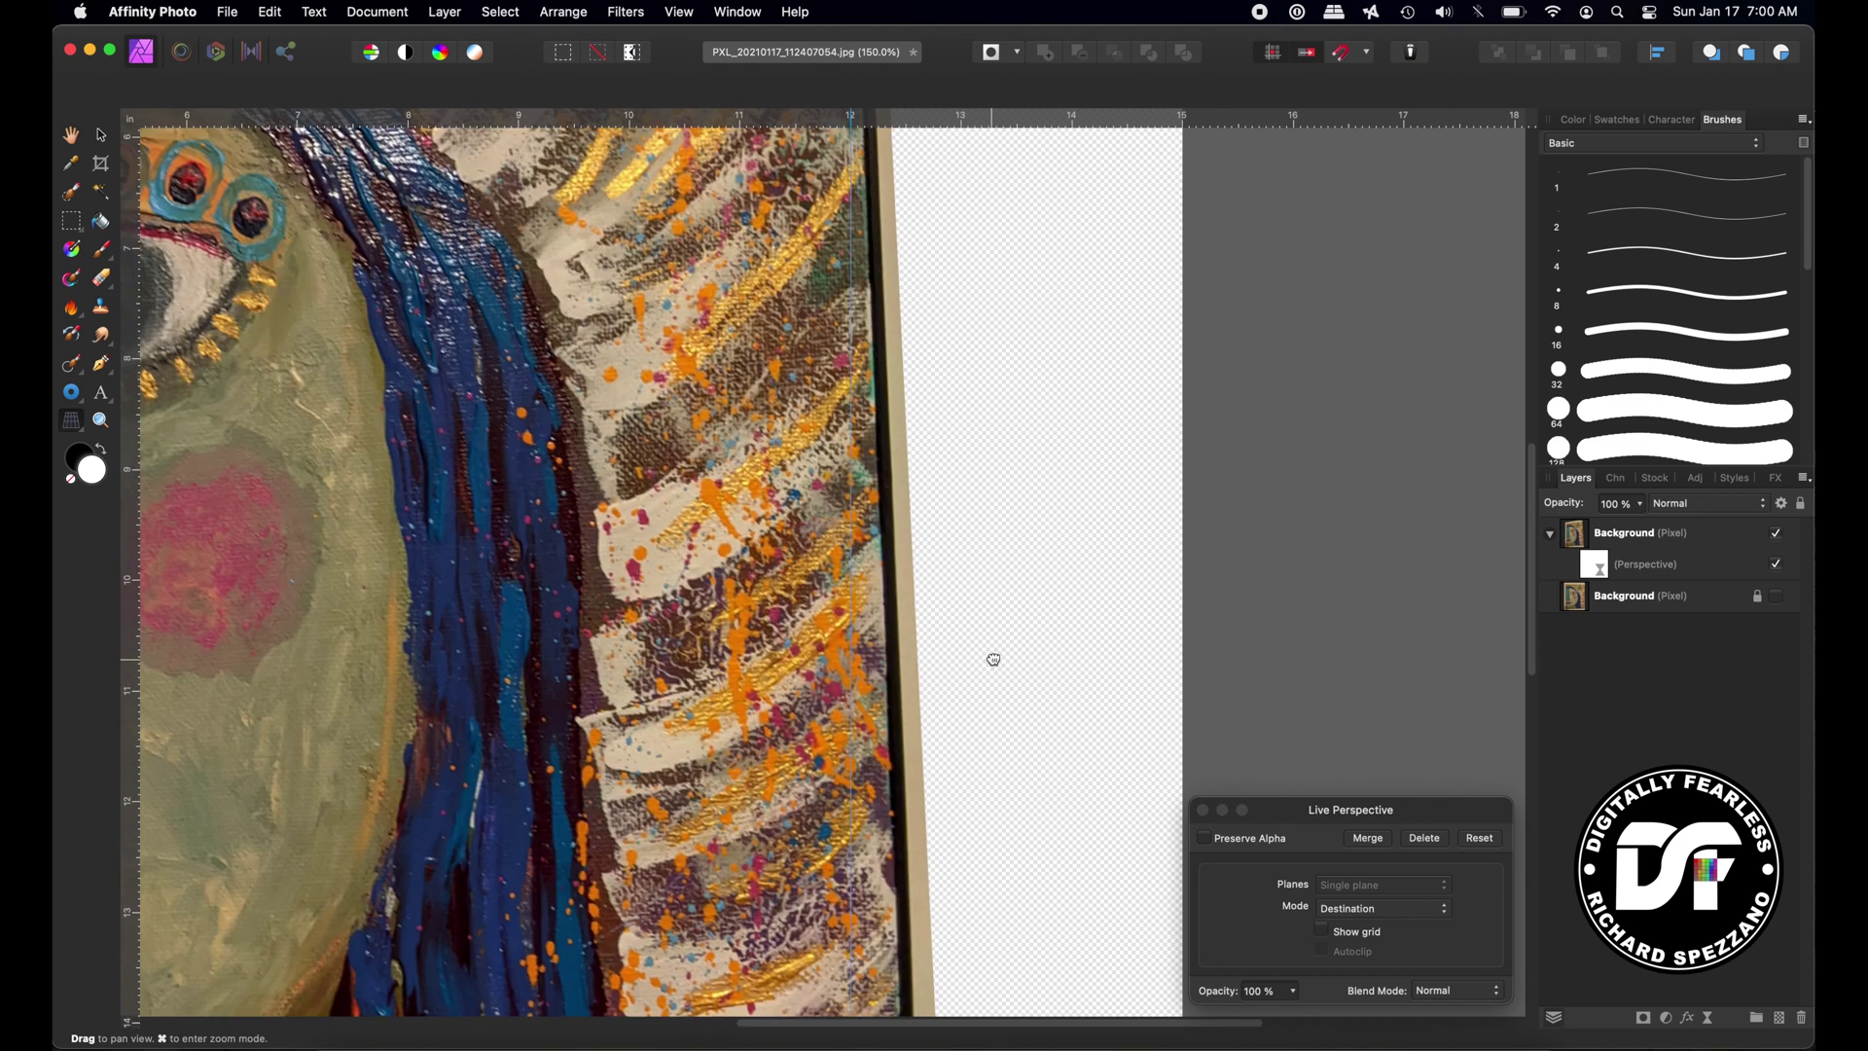
{"action": "left_click_drag", "start_coordinate": [992, 655], "coordinate": [934, 321]}
{"action": "left_click_drag", "start_coordinate": [1026, 655], "coordinate": [1045, 146]}
{"action": "left_click_drag", "start_coordinate": [940, 697], "coordinate": [955, 571]}
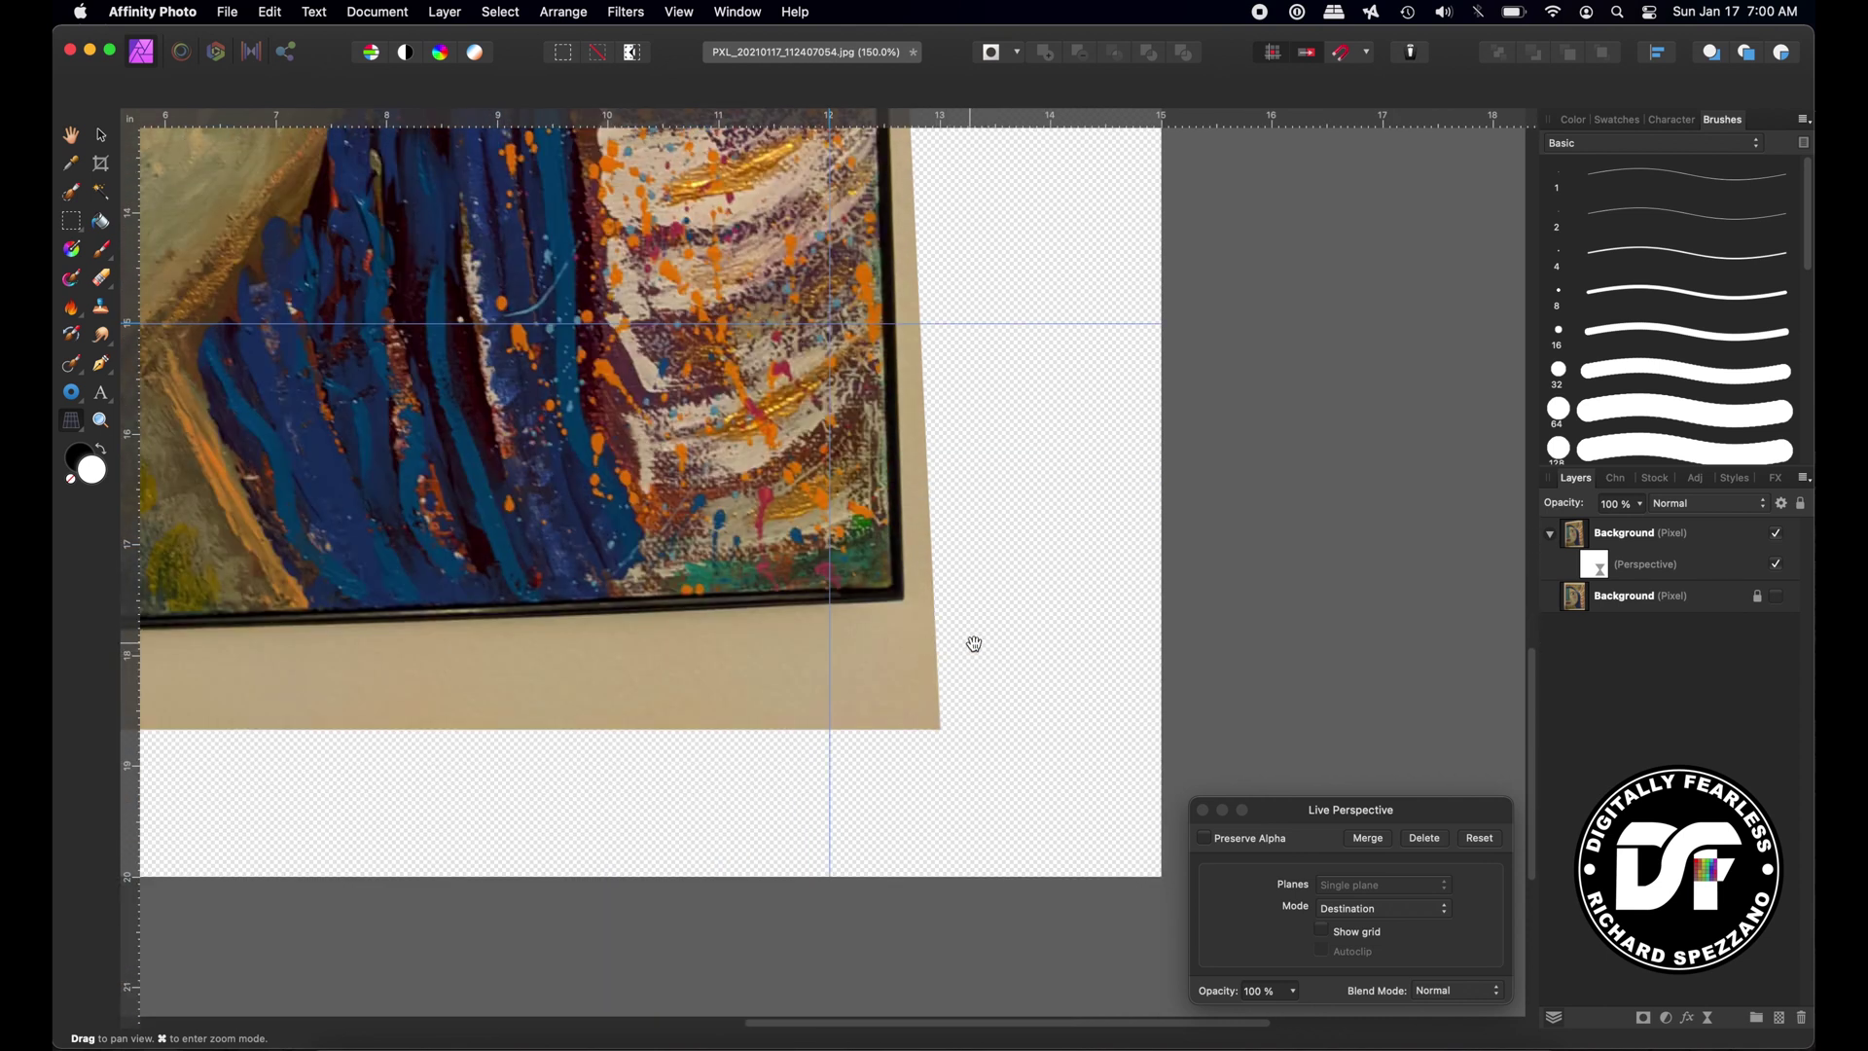
{"action": "key", "text": "space"}
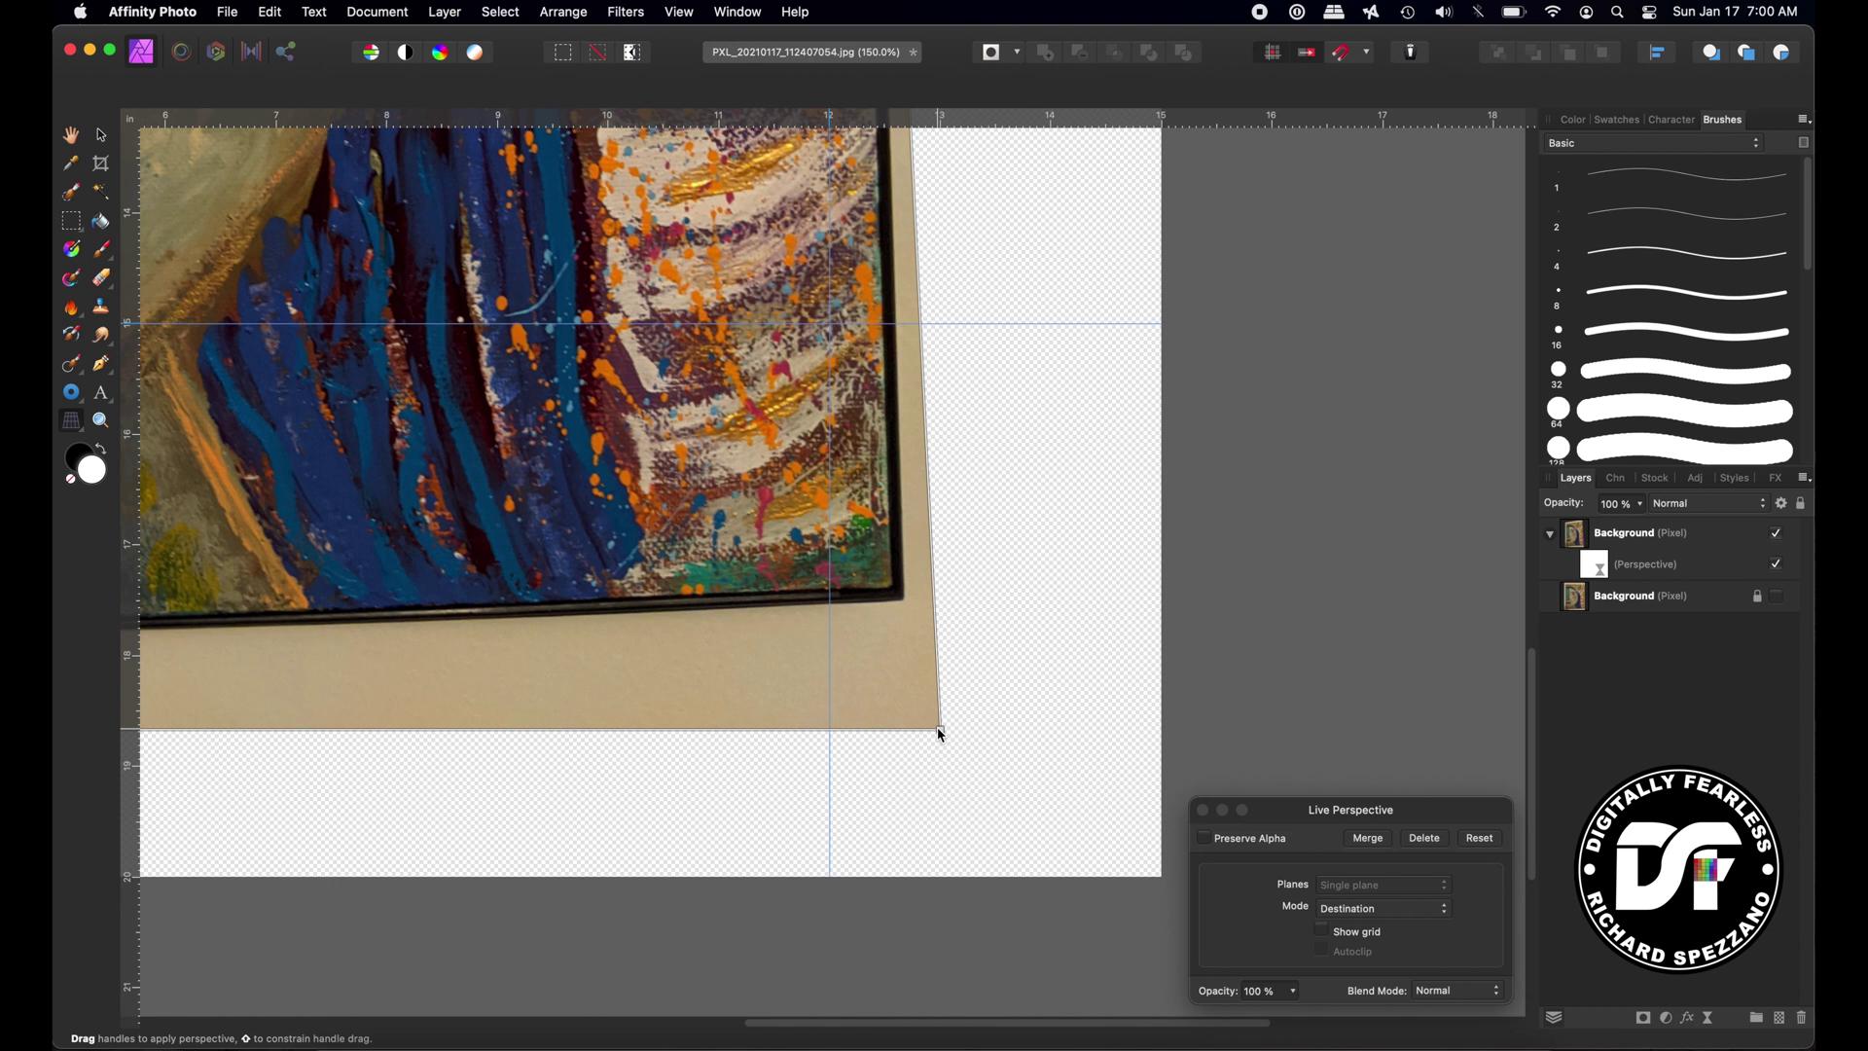
{"action": "left_click_drag", "start_coordinate": [941, 728], "coordinate": [811, 692]}
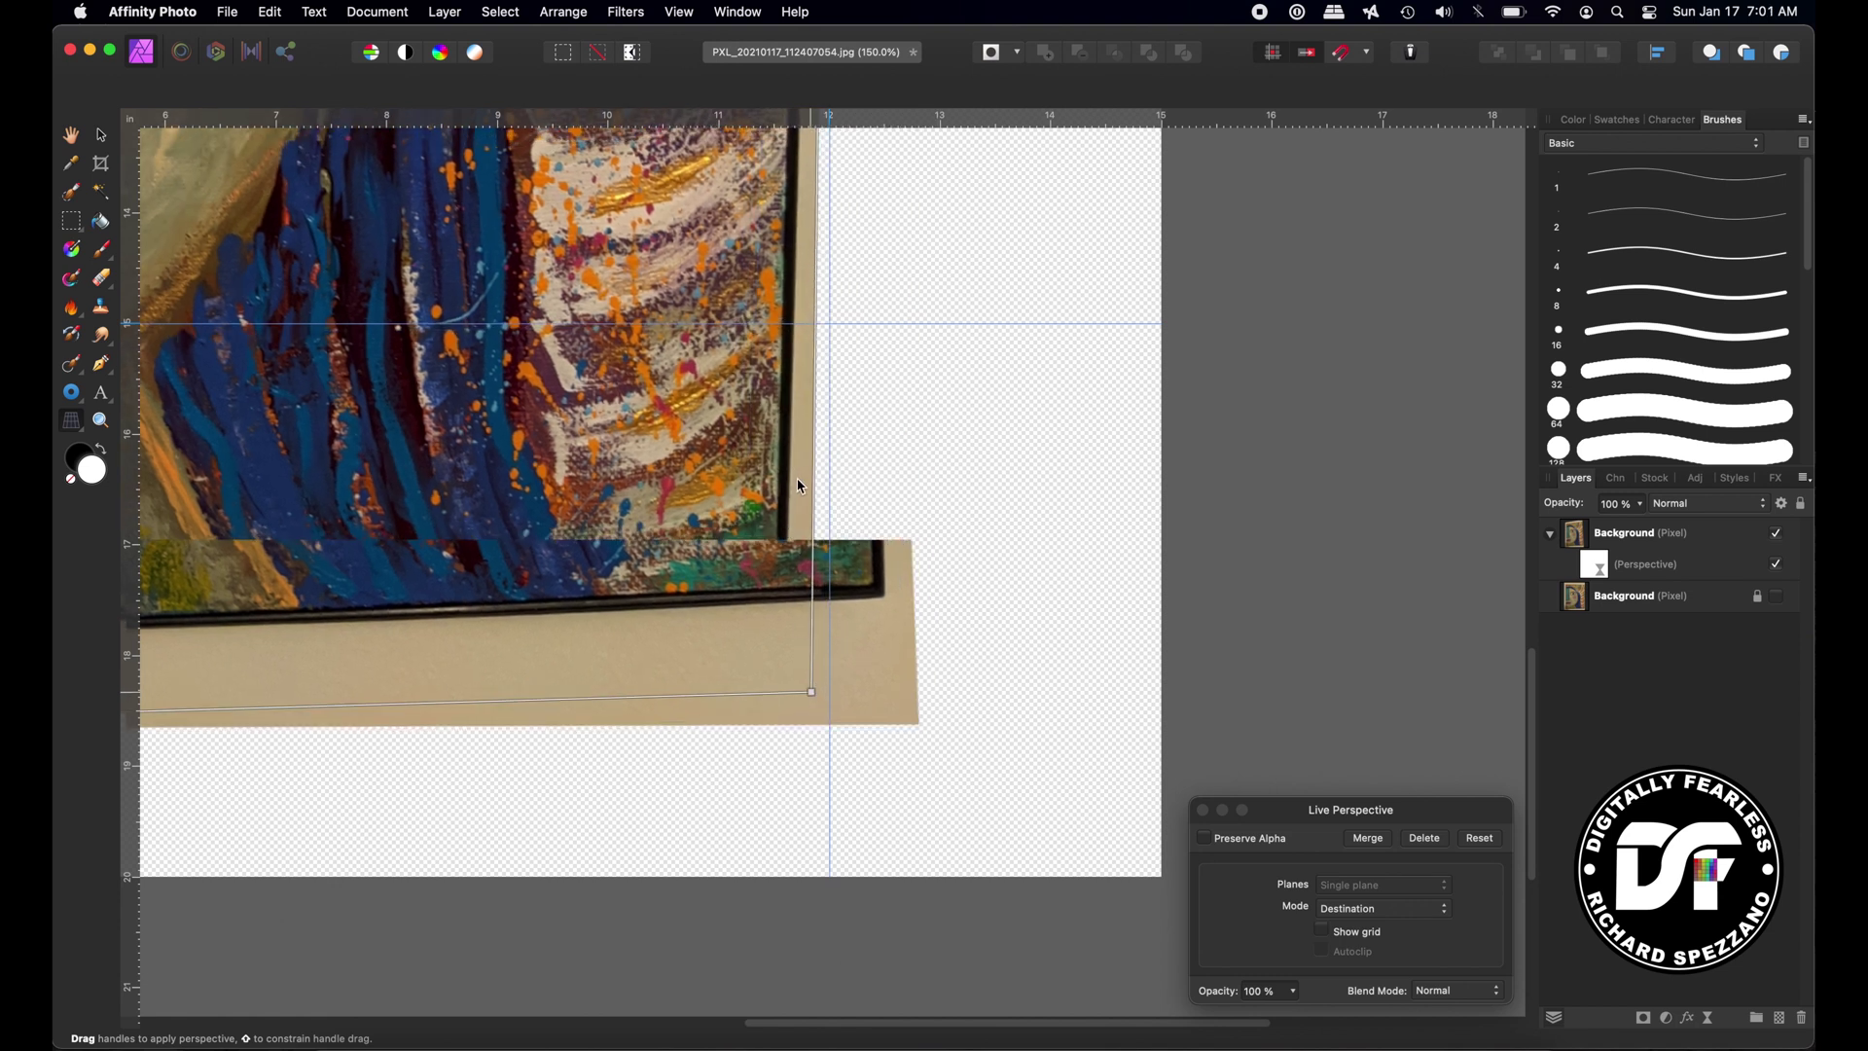
{"action": "left_click_drag", "start_coordinate": [798, 483], "coordinate": [857, 431]}
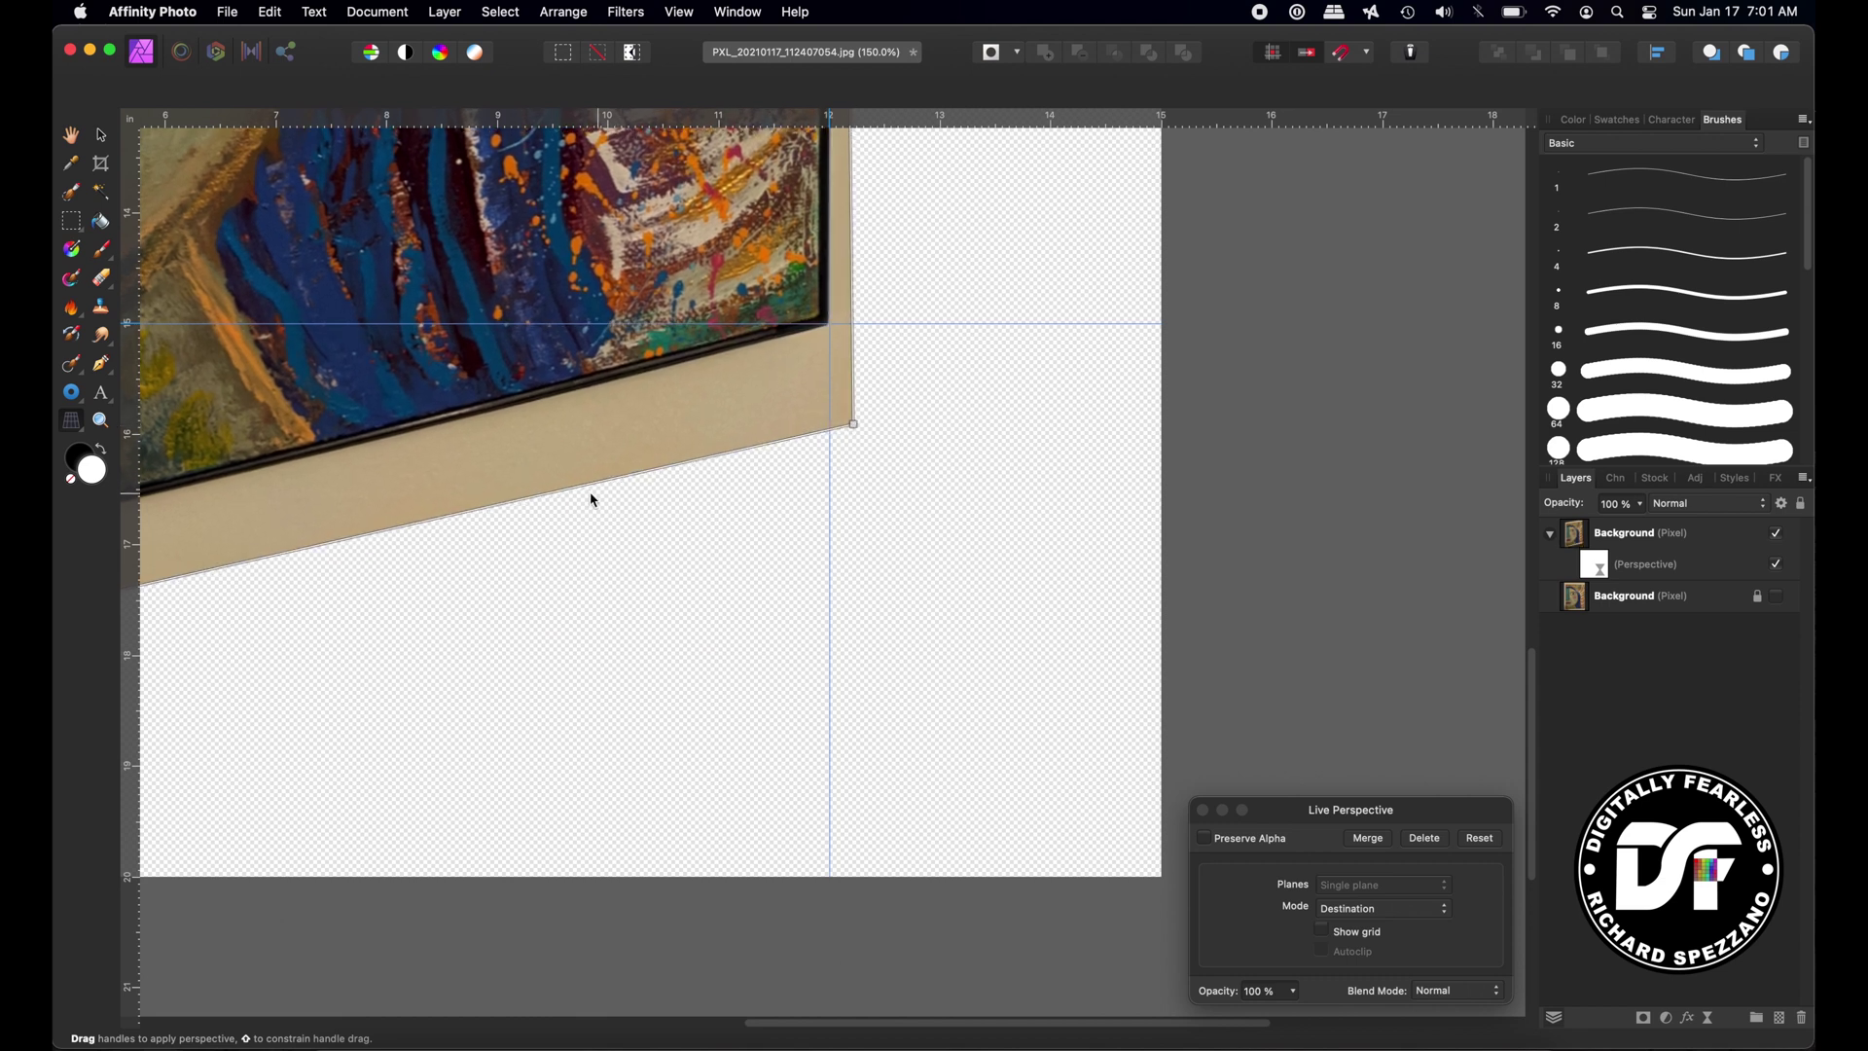
Move the photo's bottom-left perspective handle so the painting's lower-left corner meets the guides at 1 in and 15 in.
{"action": "key", "text": "space"}
{"action": "mouse_move", "coordinate": [517, 484]}
{"action": "left_mouse_down"}
{"action": "mouse_move", "coordinate": [504, 538]}
{"action": "mouse_move", "coordinate": [1512, 638]}
{"action": "left_mouse_up"}
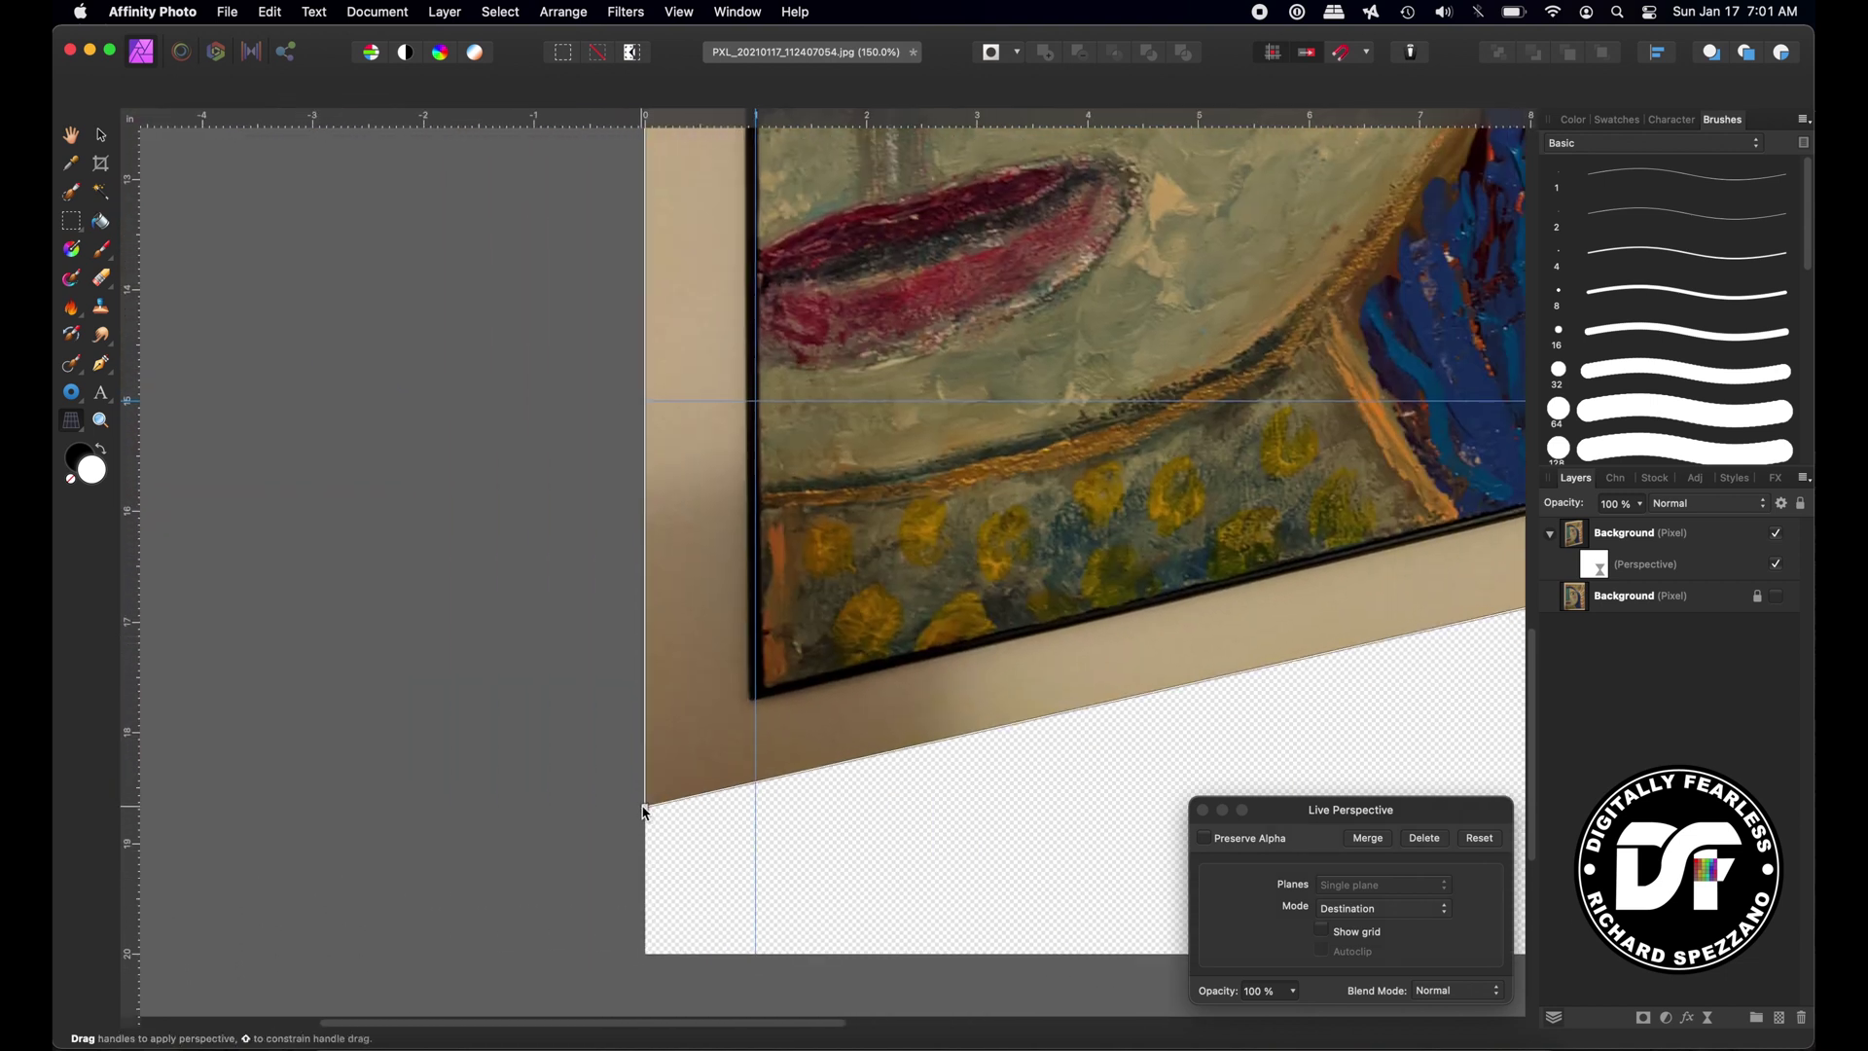
{"action": "left_click_drag", "start_coordinate": [650, 798], "coordinate": [674, 464]}
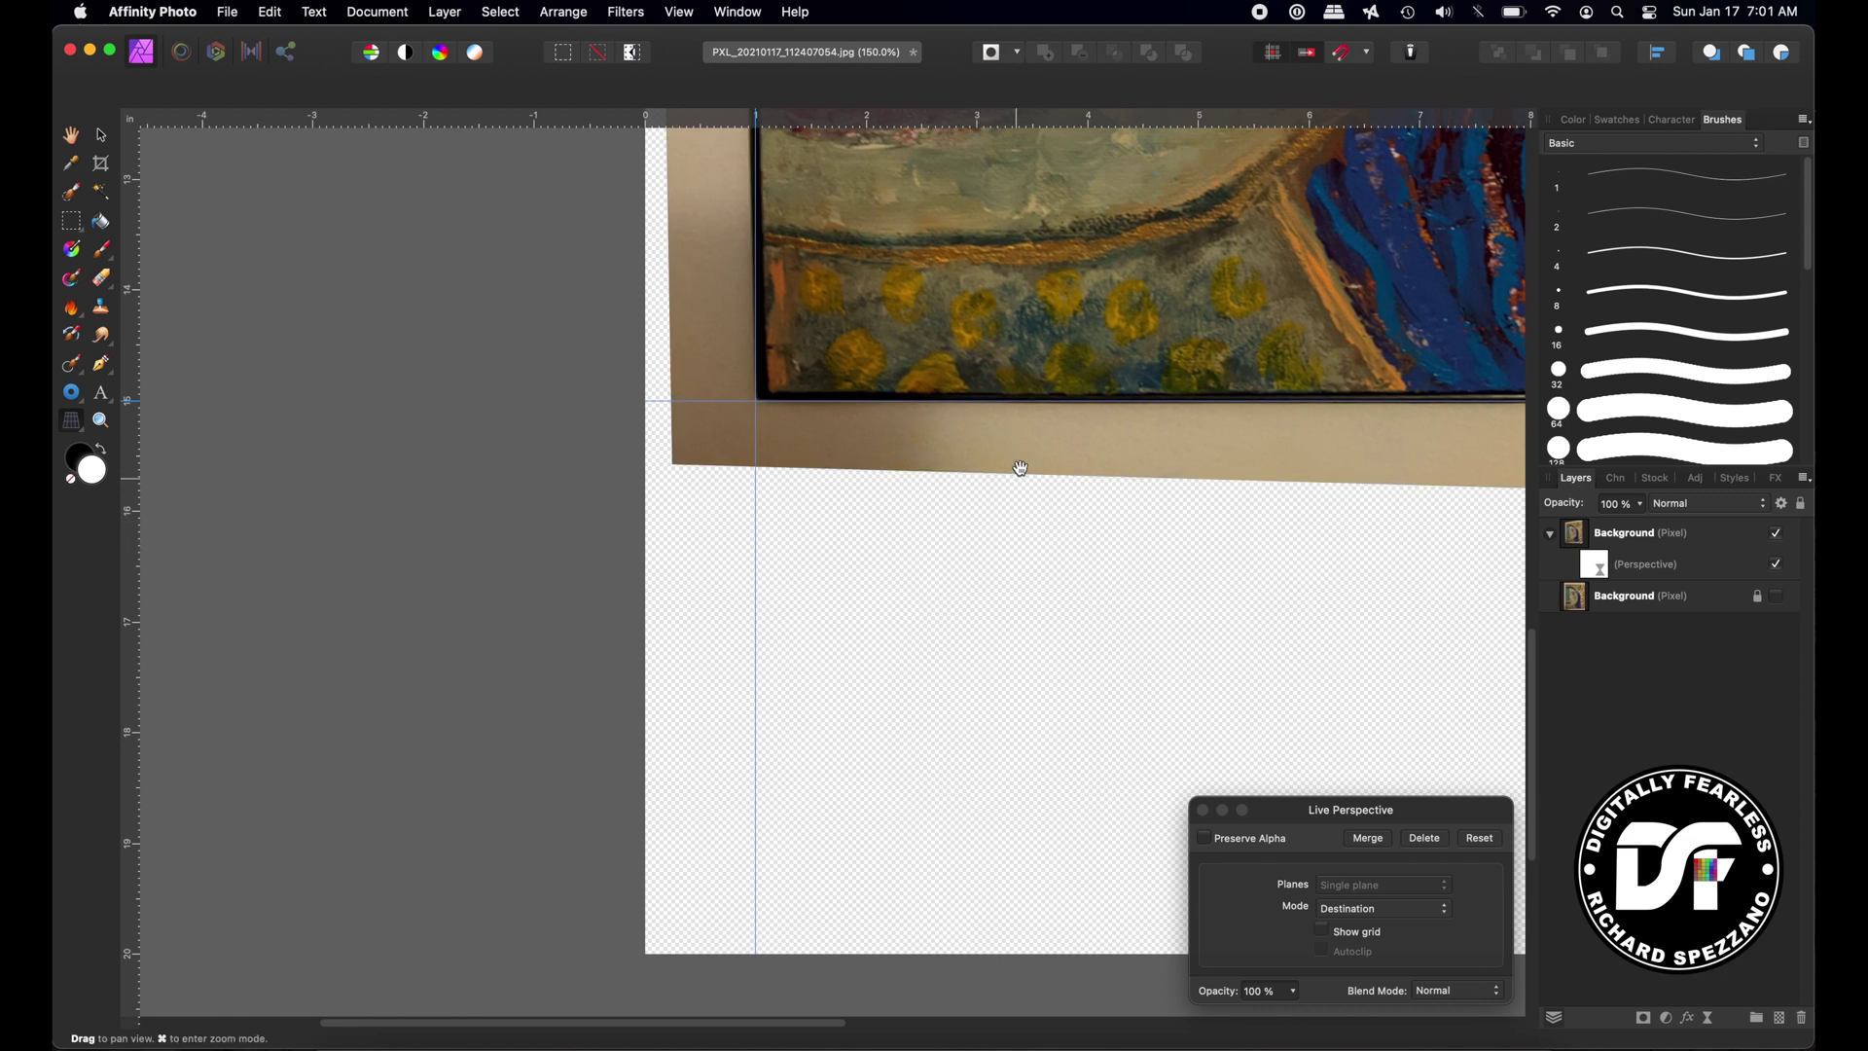
Move the photo's top-left perspective handle so the painting's upper-left corner meets the two guides at 1 in.
{"action": "left_click_drag", "start_coordinate": [1005, 359], "coordinate": [863, 935]}
{"action": "scroll", "coordinate": [896, 626], "scroll_direction": "up", "scroll_amount": 10}
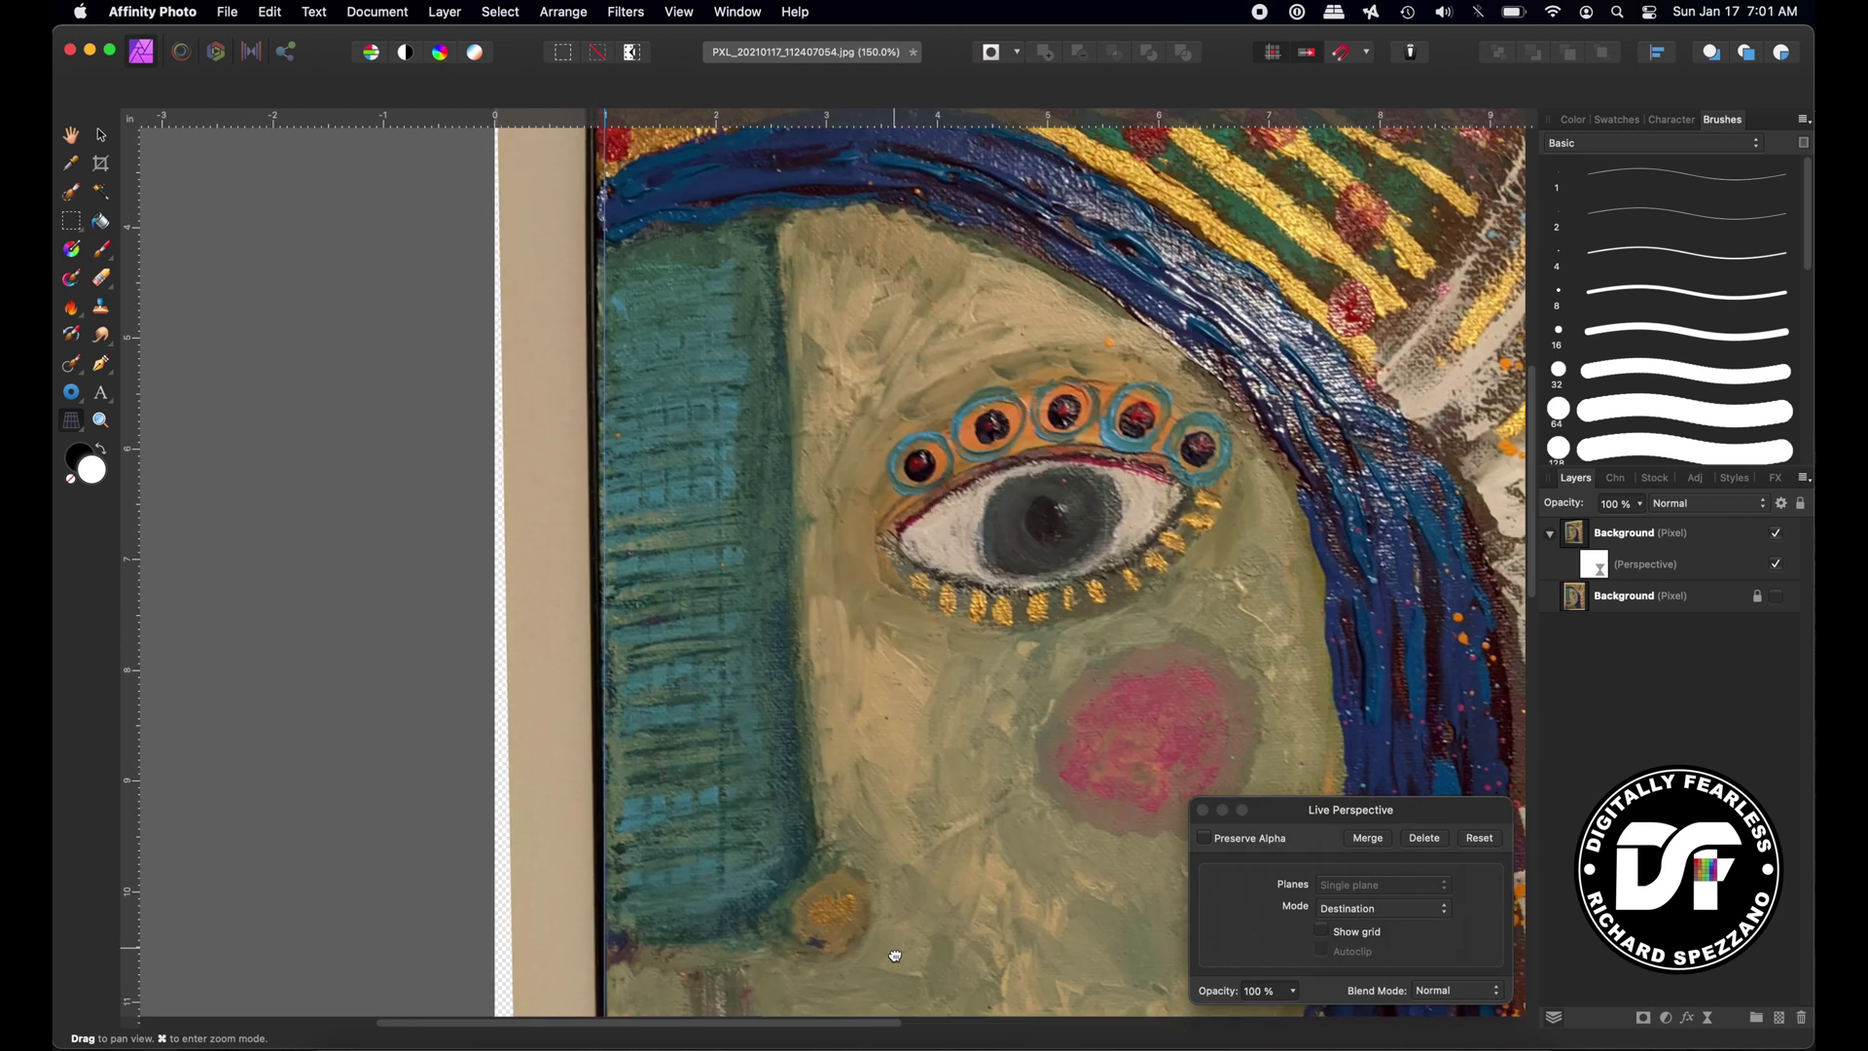
{"action": "left_click_drag", "start_coordinate": [832, 532], "coordinate": [832, 873]}
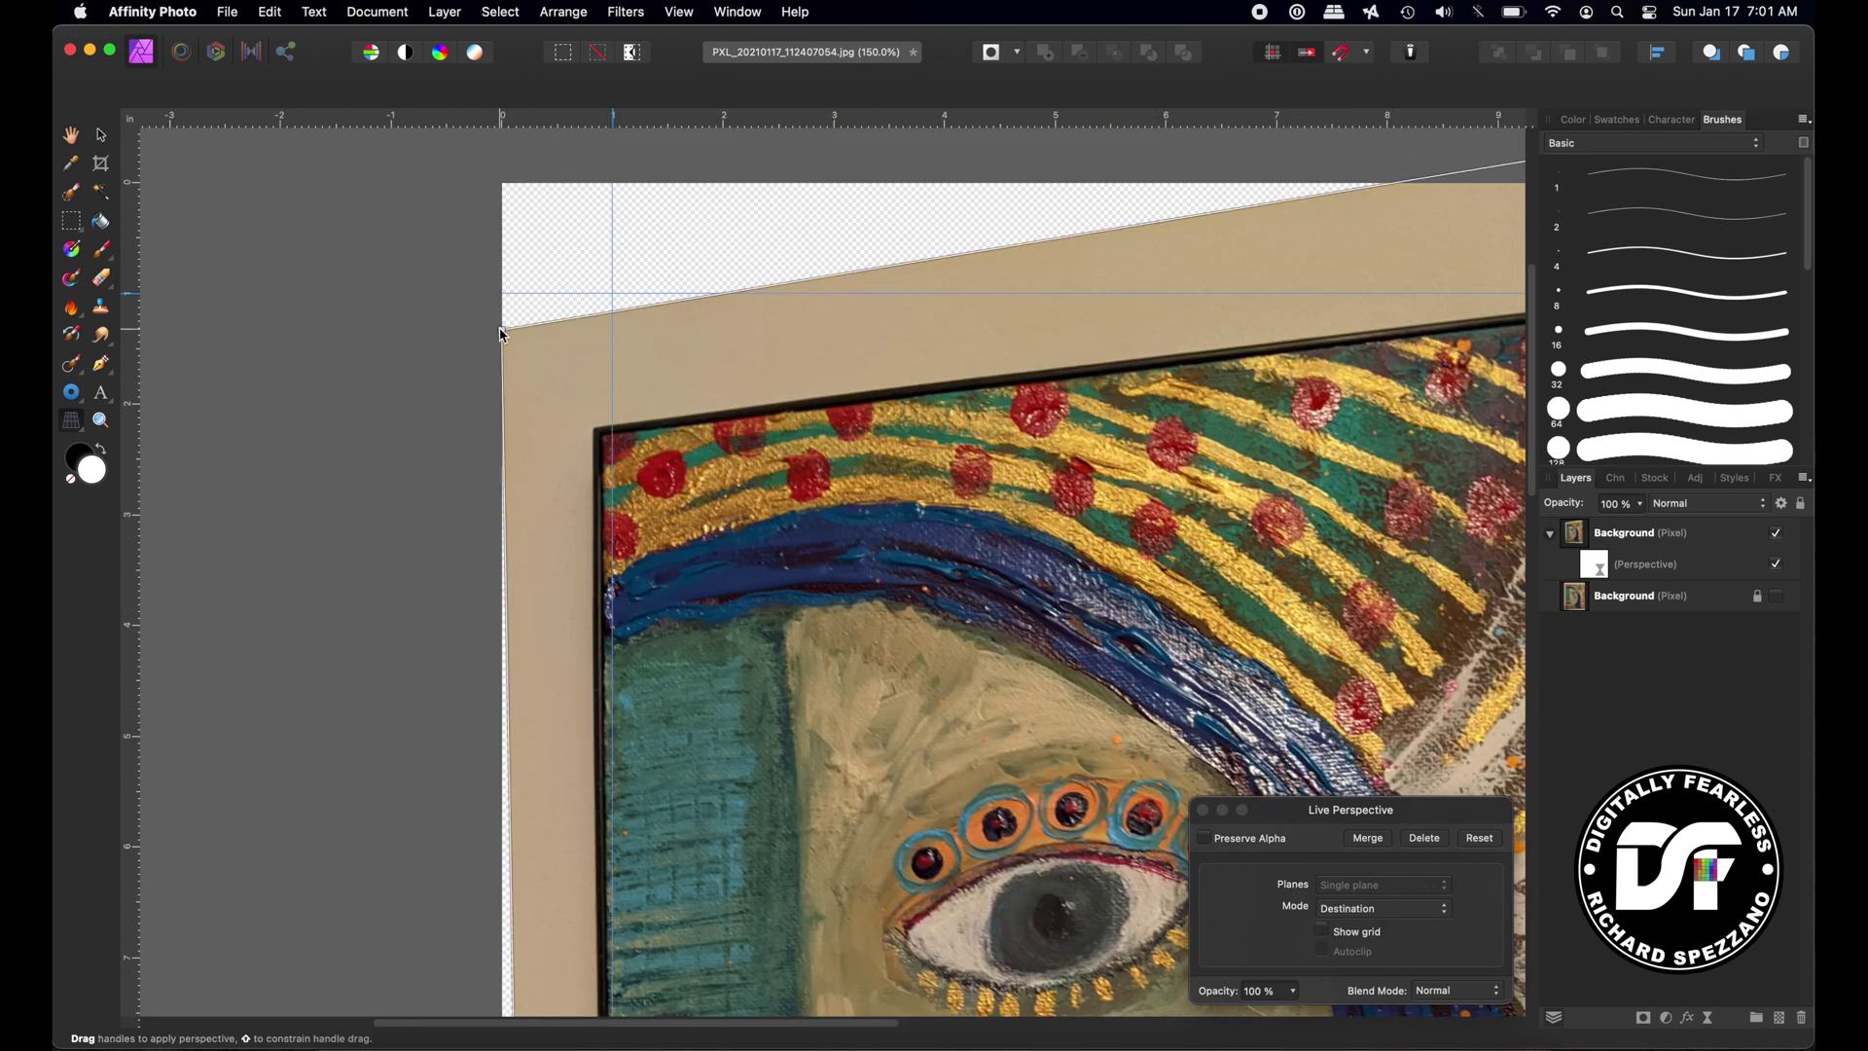
{"action": "mouse_move", "coordinate": [501, 334]}
{"action": "left_mouse_down"}
{"action": "mouse_move", "coordinate": [522, 247]}
{"action": "mouse_move", "coordinate": [499, 167]}
{"action": "left_mouse_up"}
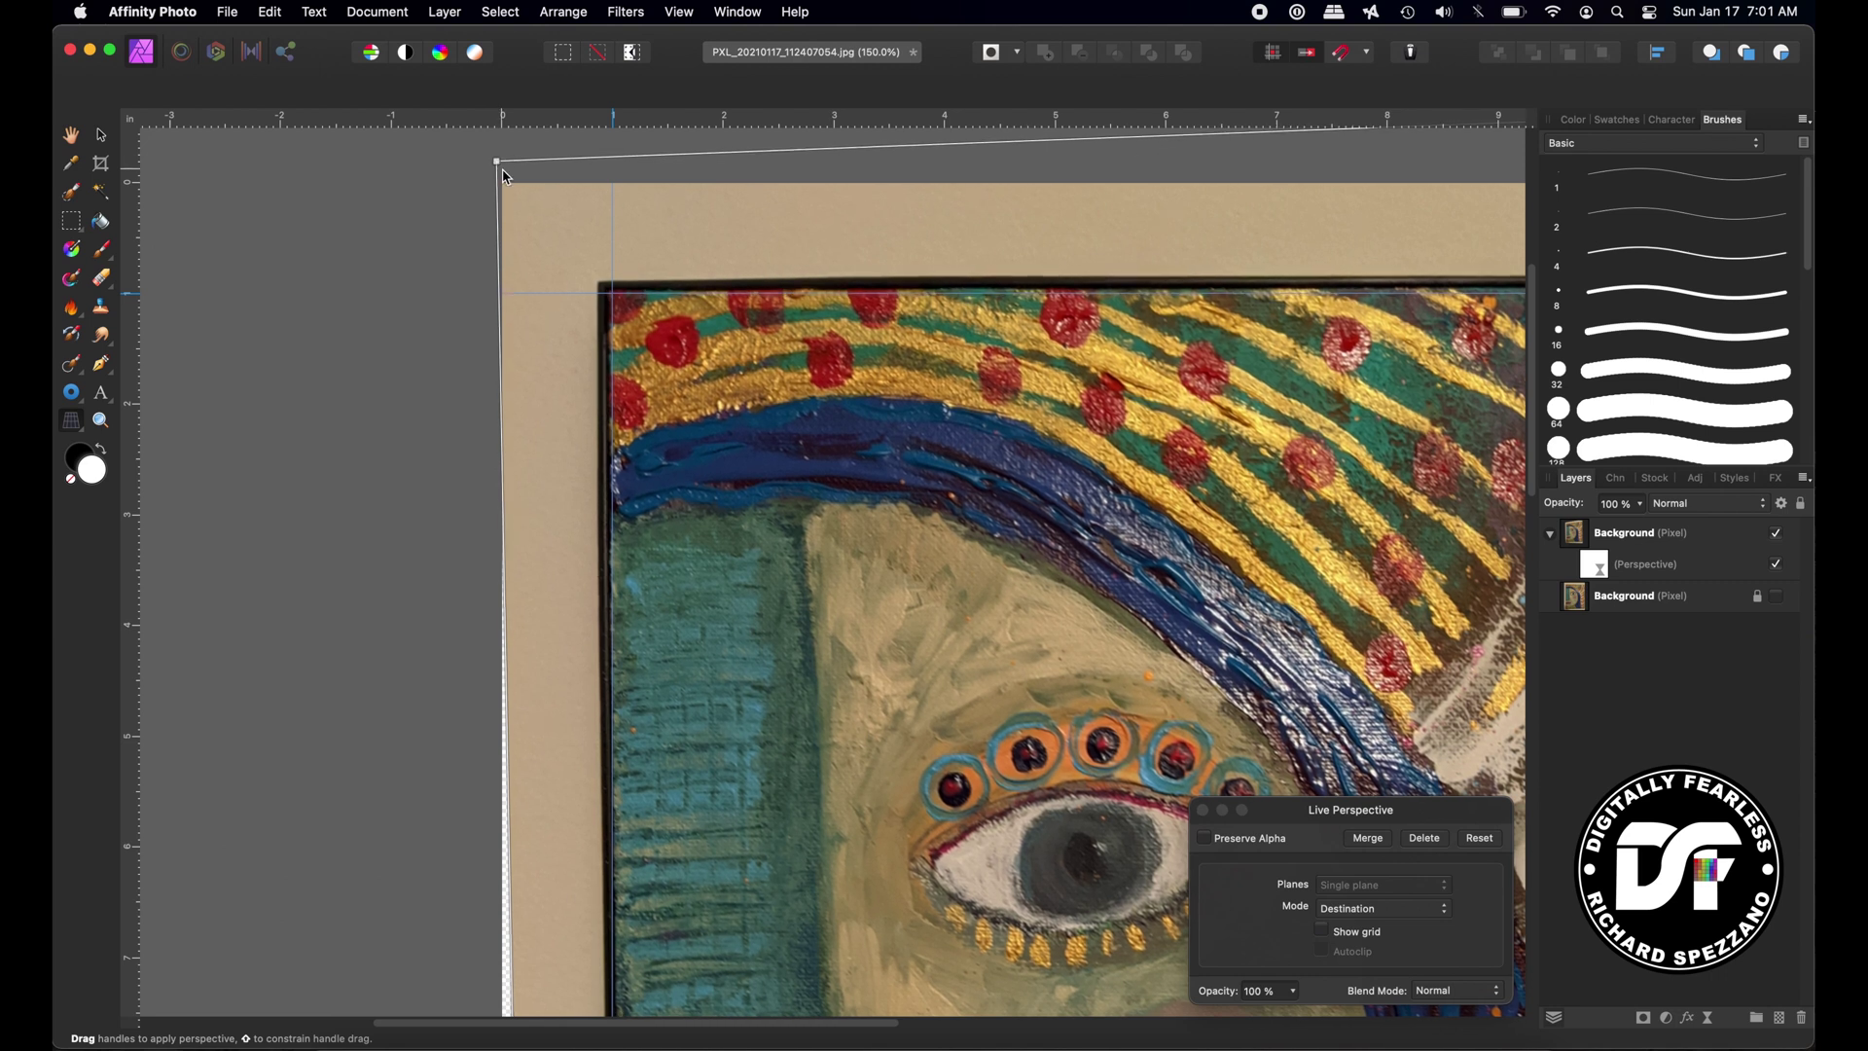
Nudge the top-right and bottom-right perspective handles outward so the painting's black frame lies just outside the 12 in guide.
{"action": "key", "text": "space"}
{"action": "left_click_drag", "start_coordinate": [1256, 467], "coordinate": [328, 534]}
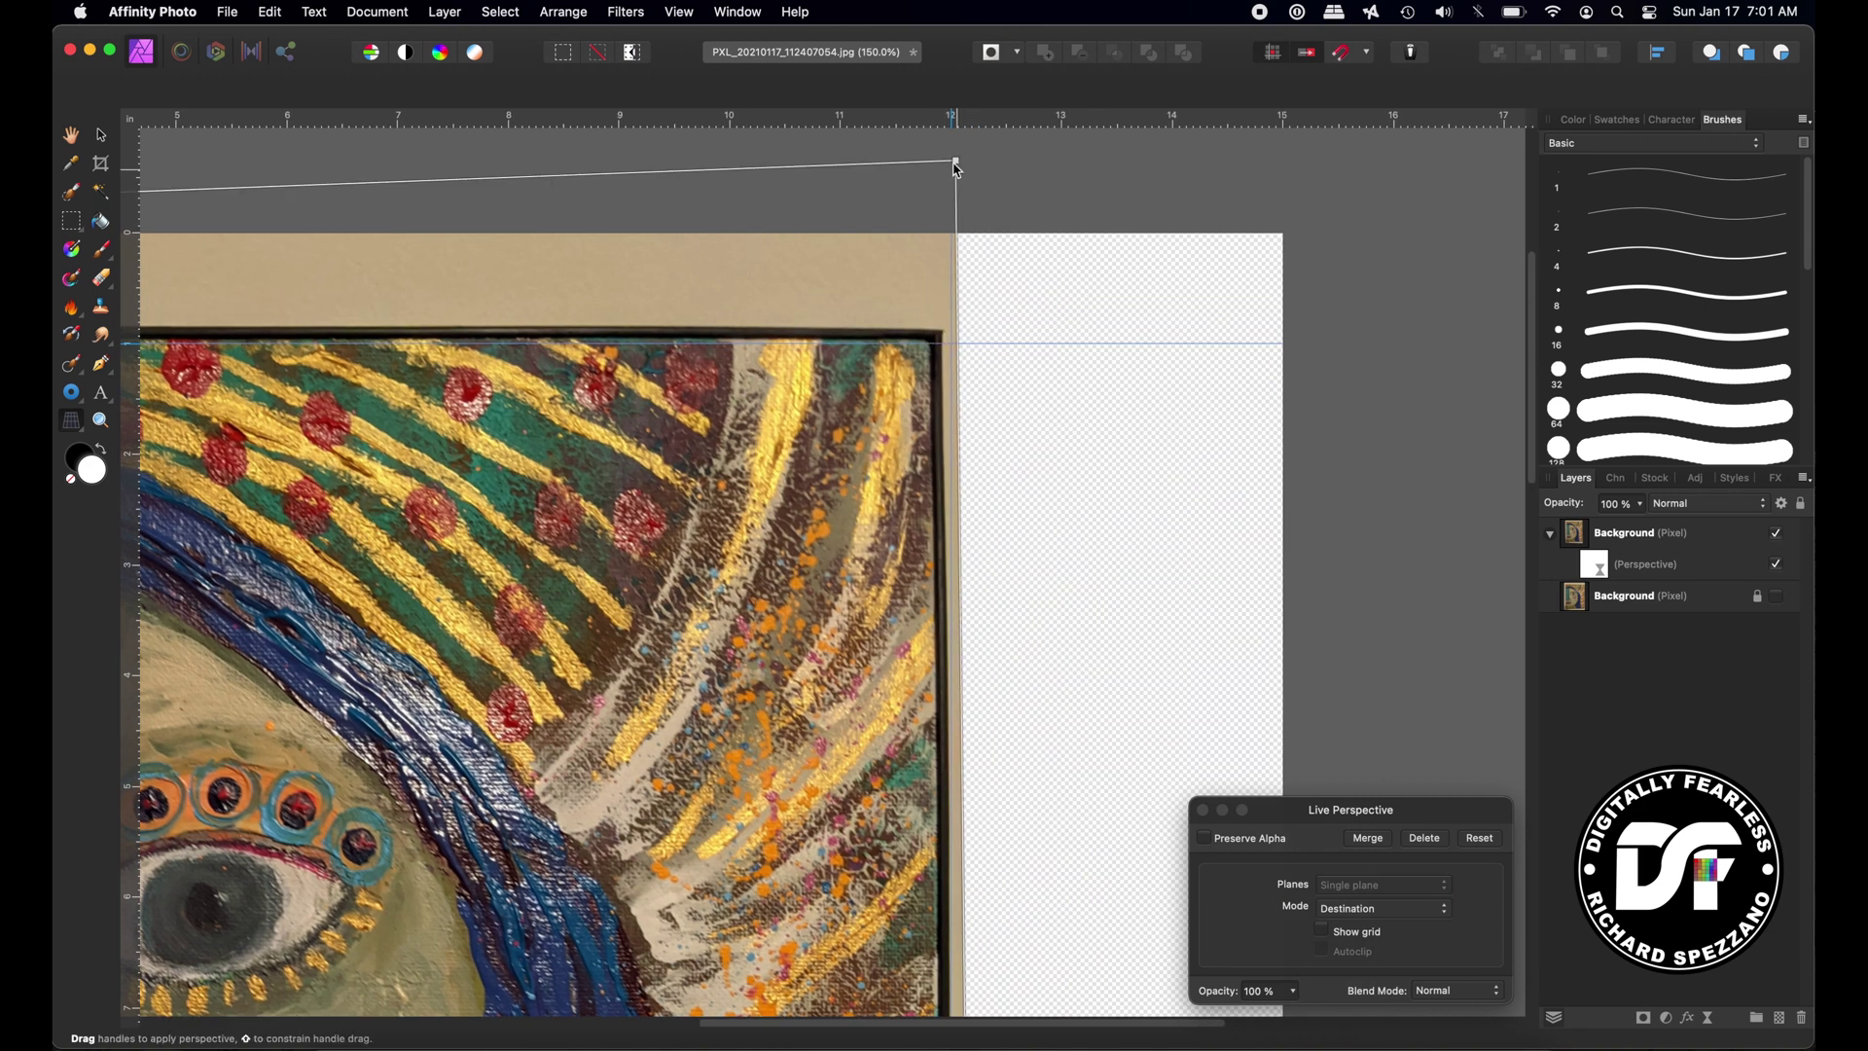
{"action": "left_click_drag", "start_coordinate": [961, 162], "coordinate": [980, 159]}
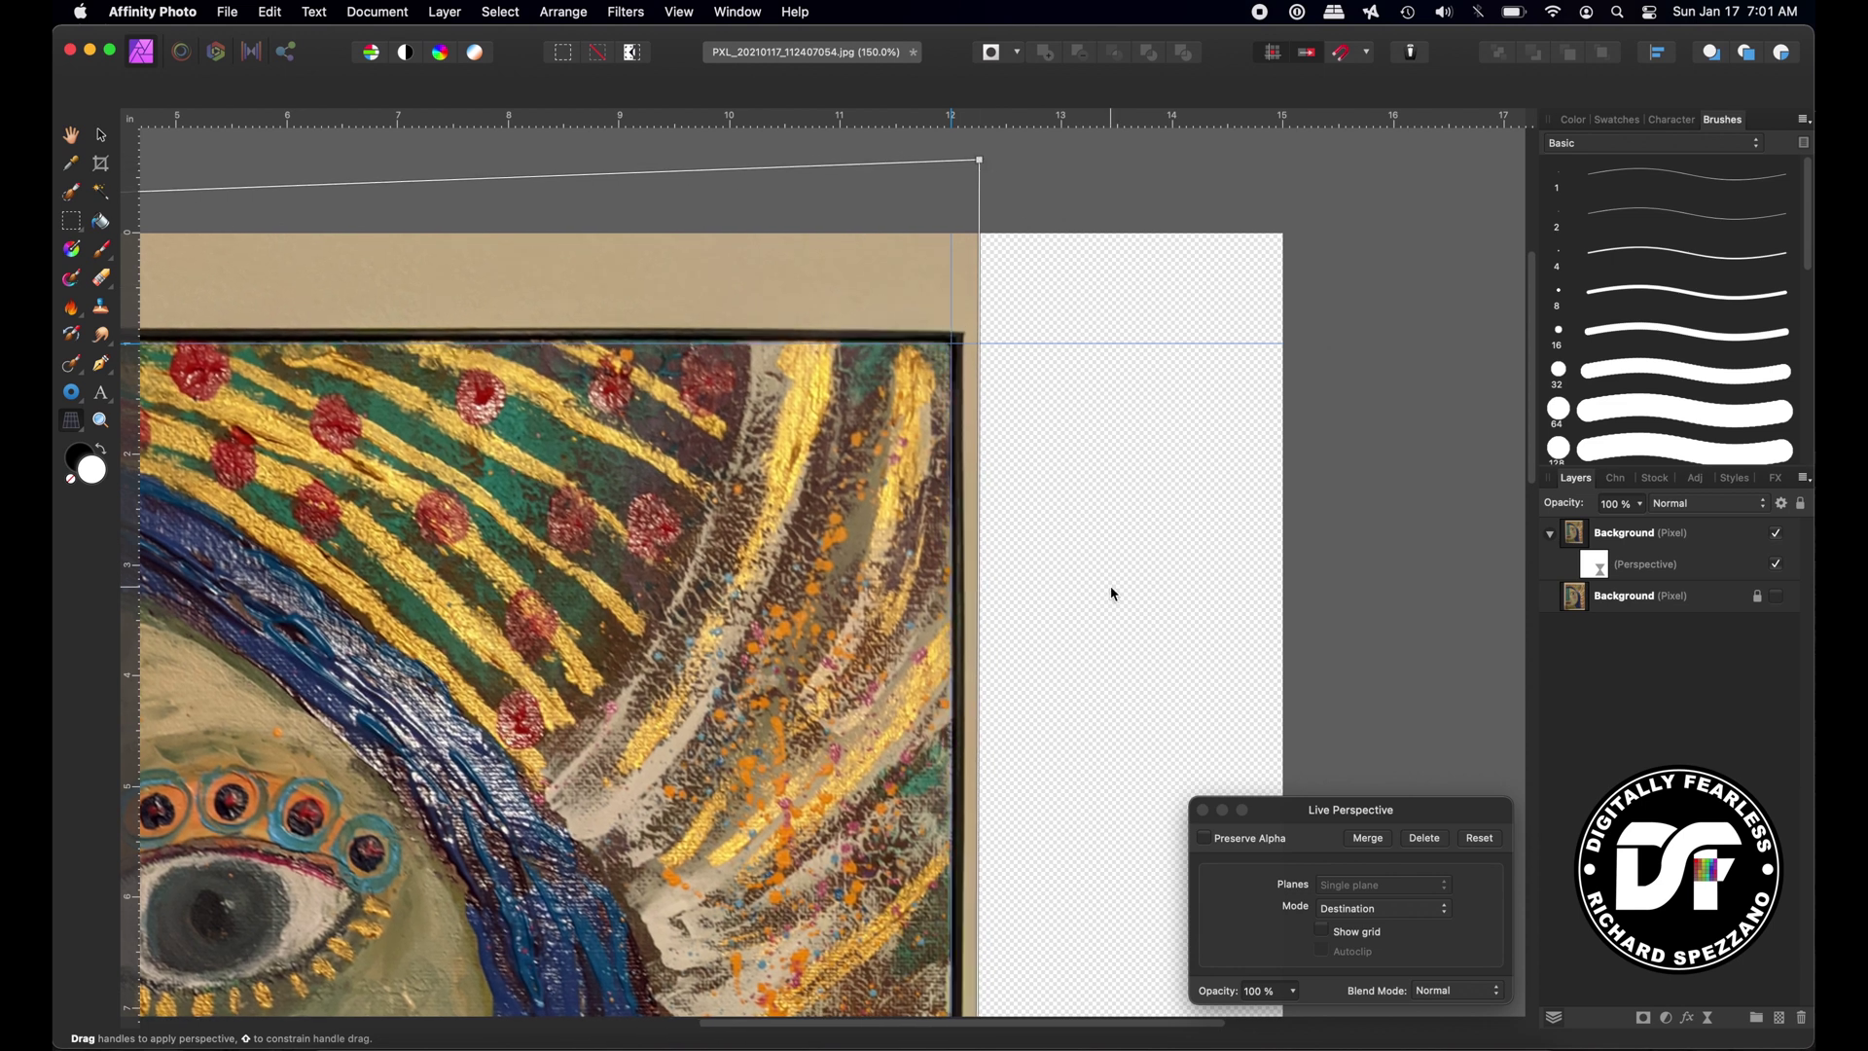
{"action": "scroll", "coordinate": [1114, 594], "scroll_direction": "down", "scroll_amount": 12}
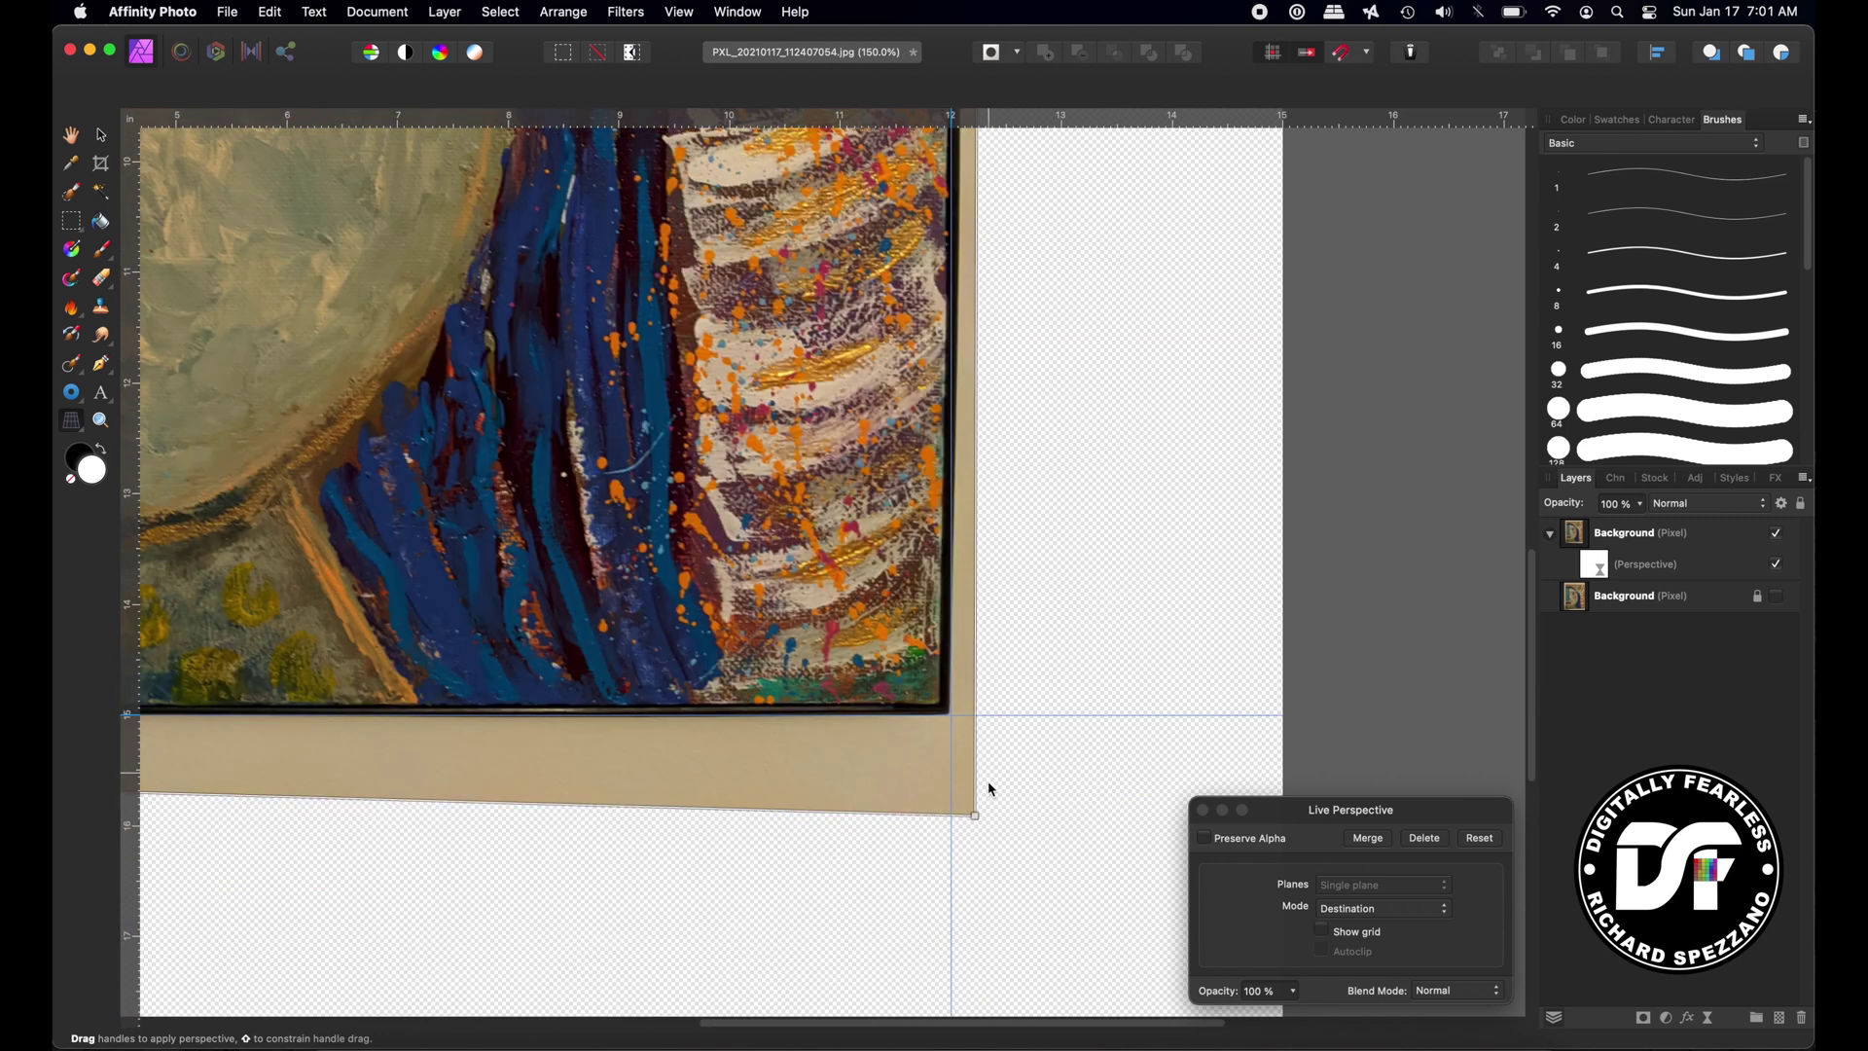
{"action": "left_click_drag", "start_coordinate": [977, 818], "coordinate": [992, 837]}
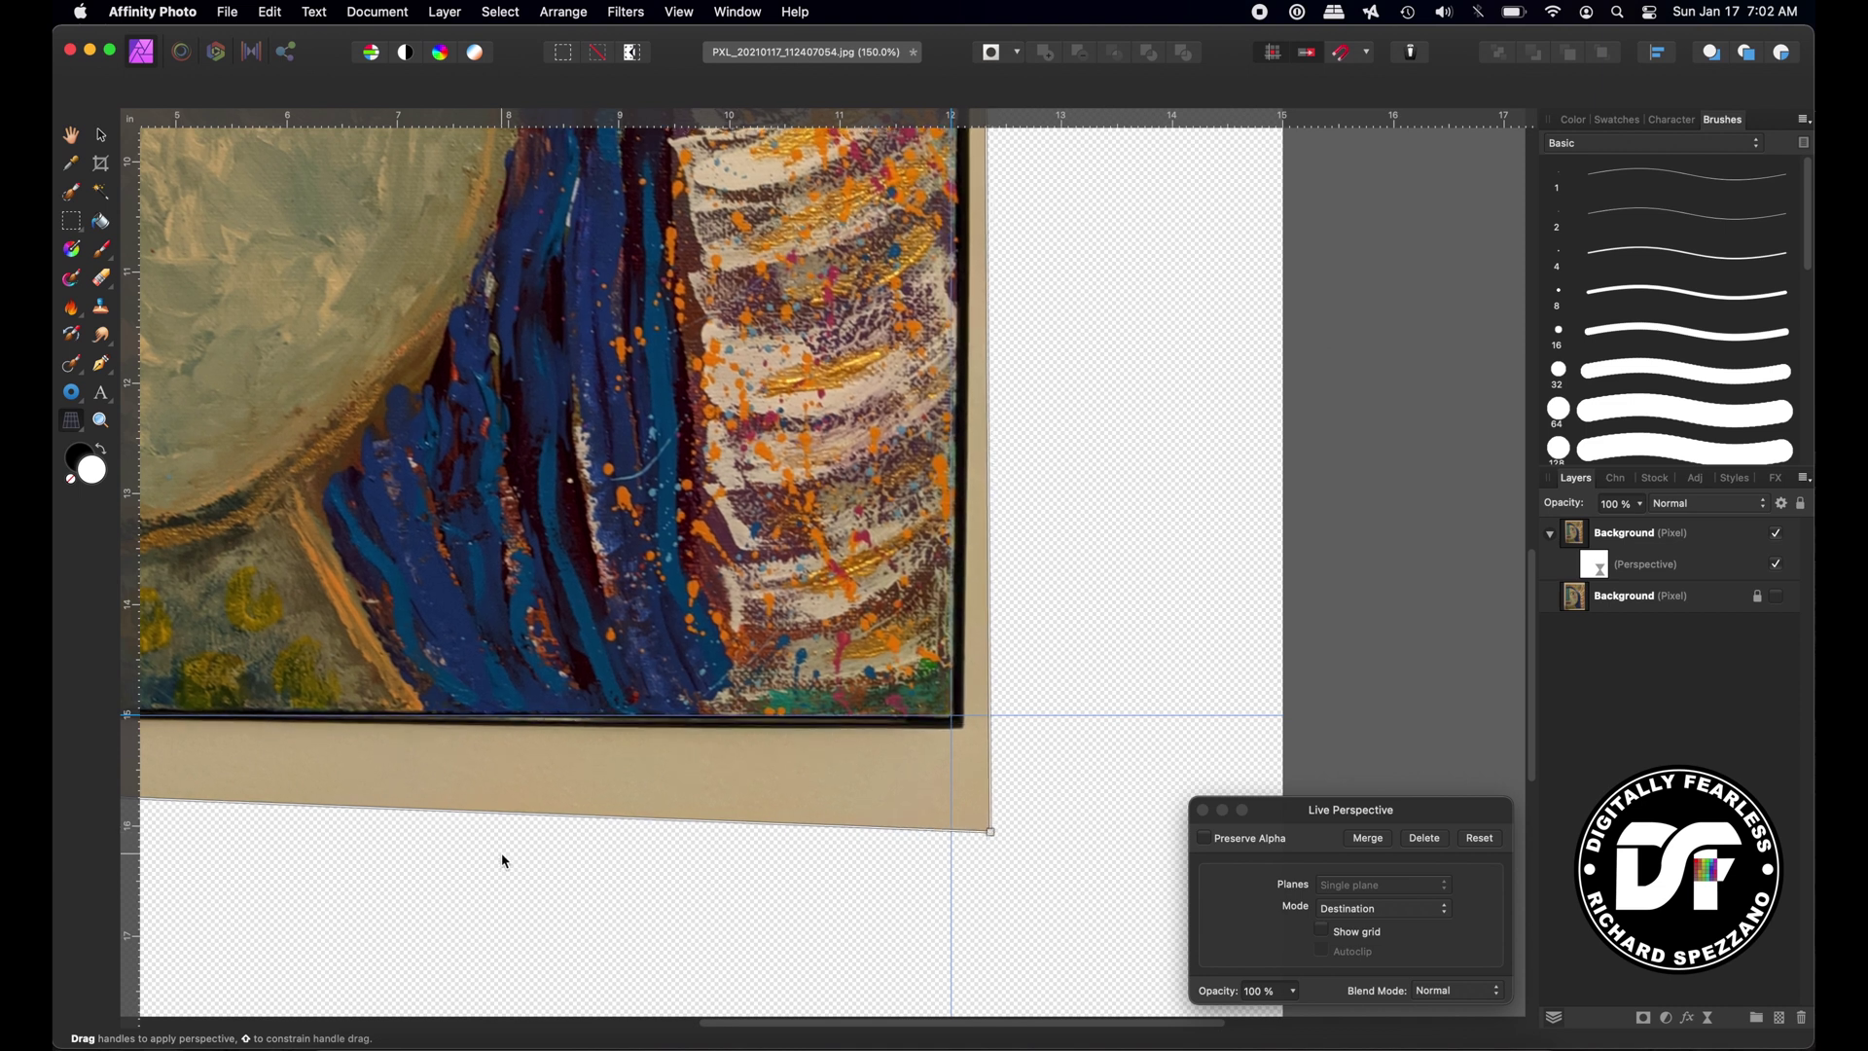
Nudge the bottom-left perspective handle outward until the black frame lies outside the 1 in guide, and merge the Perspective filter.
{"action": "key", "text": "space"}
{"action": "left_click_drag", "start_coordinate": [500, 851], "coordinate": [1455, 881]}
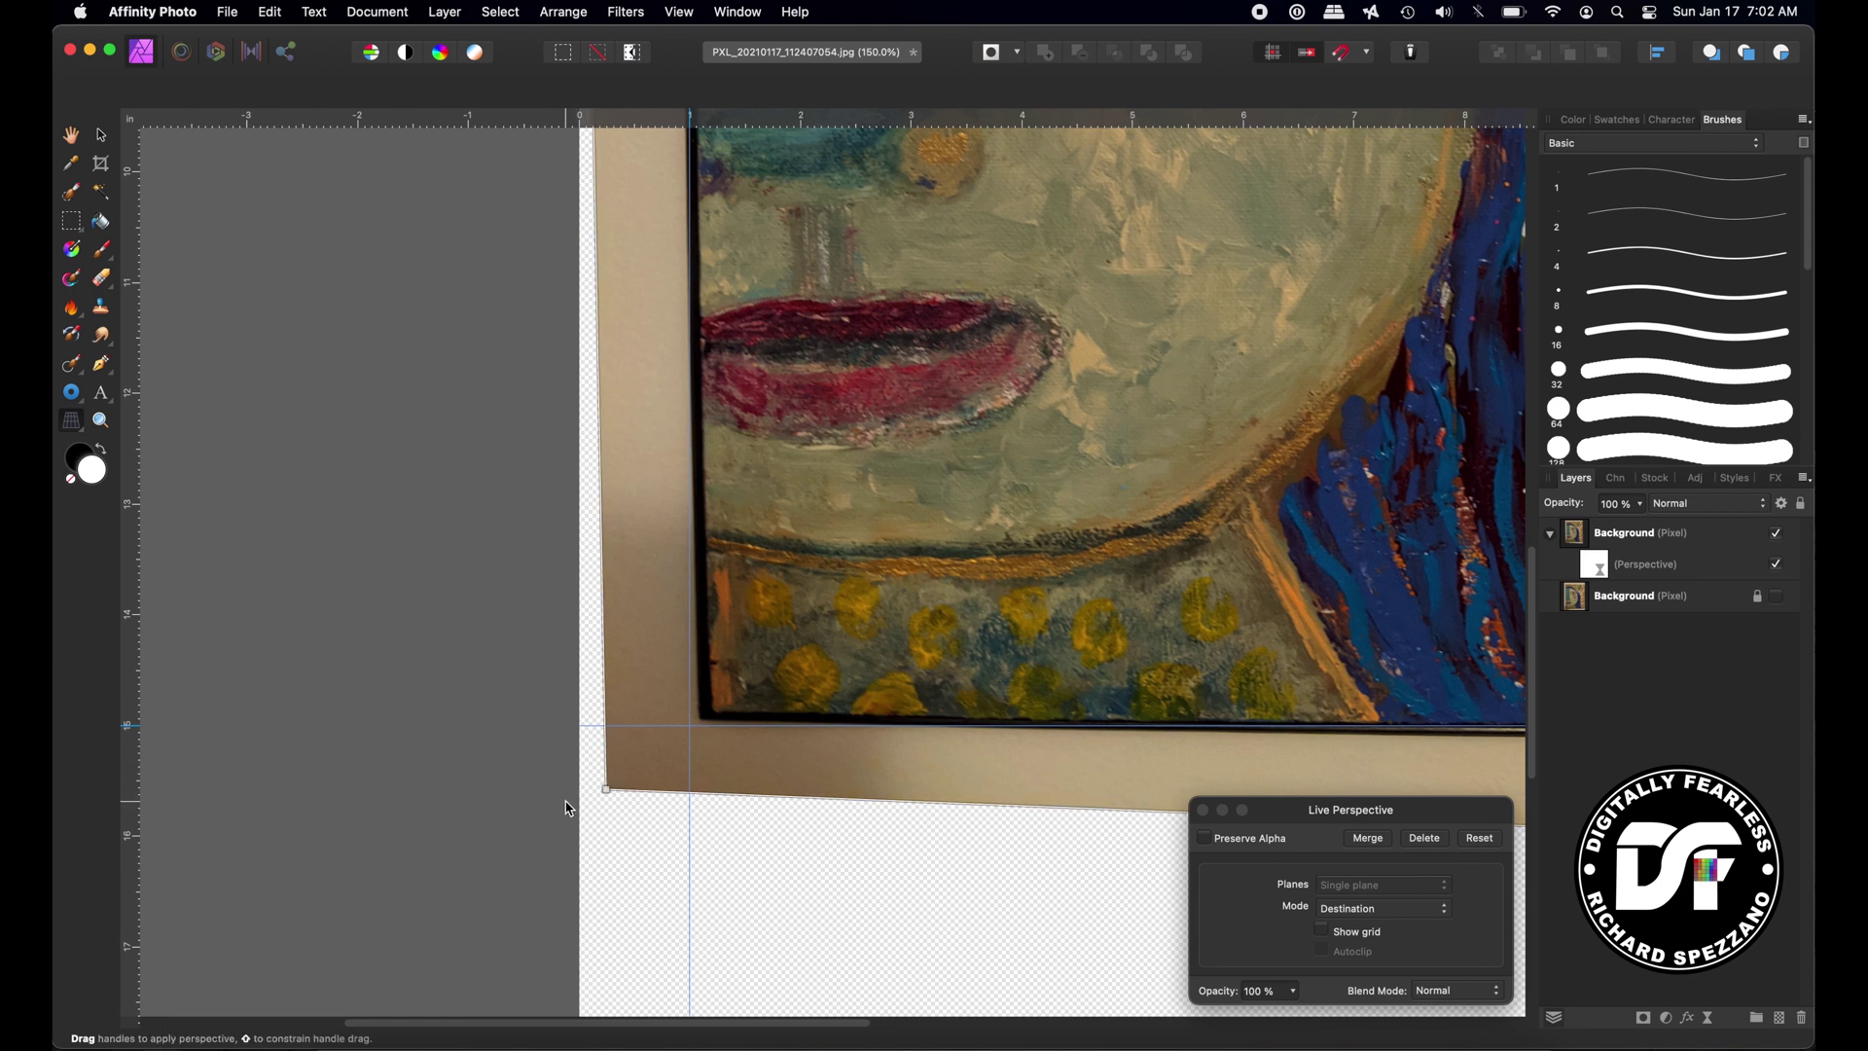
{"action": "left_click_drag", "start_coordinate": [605, 792], "coordinate": [580, 817]}
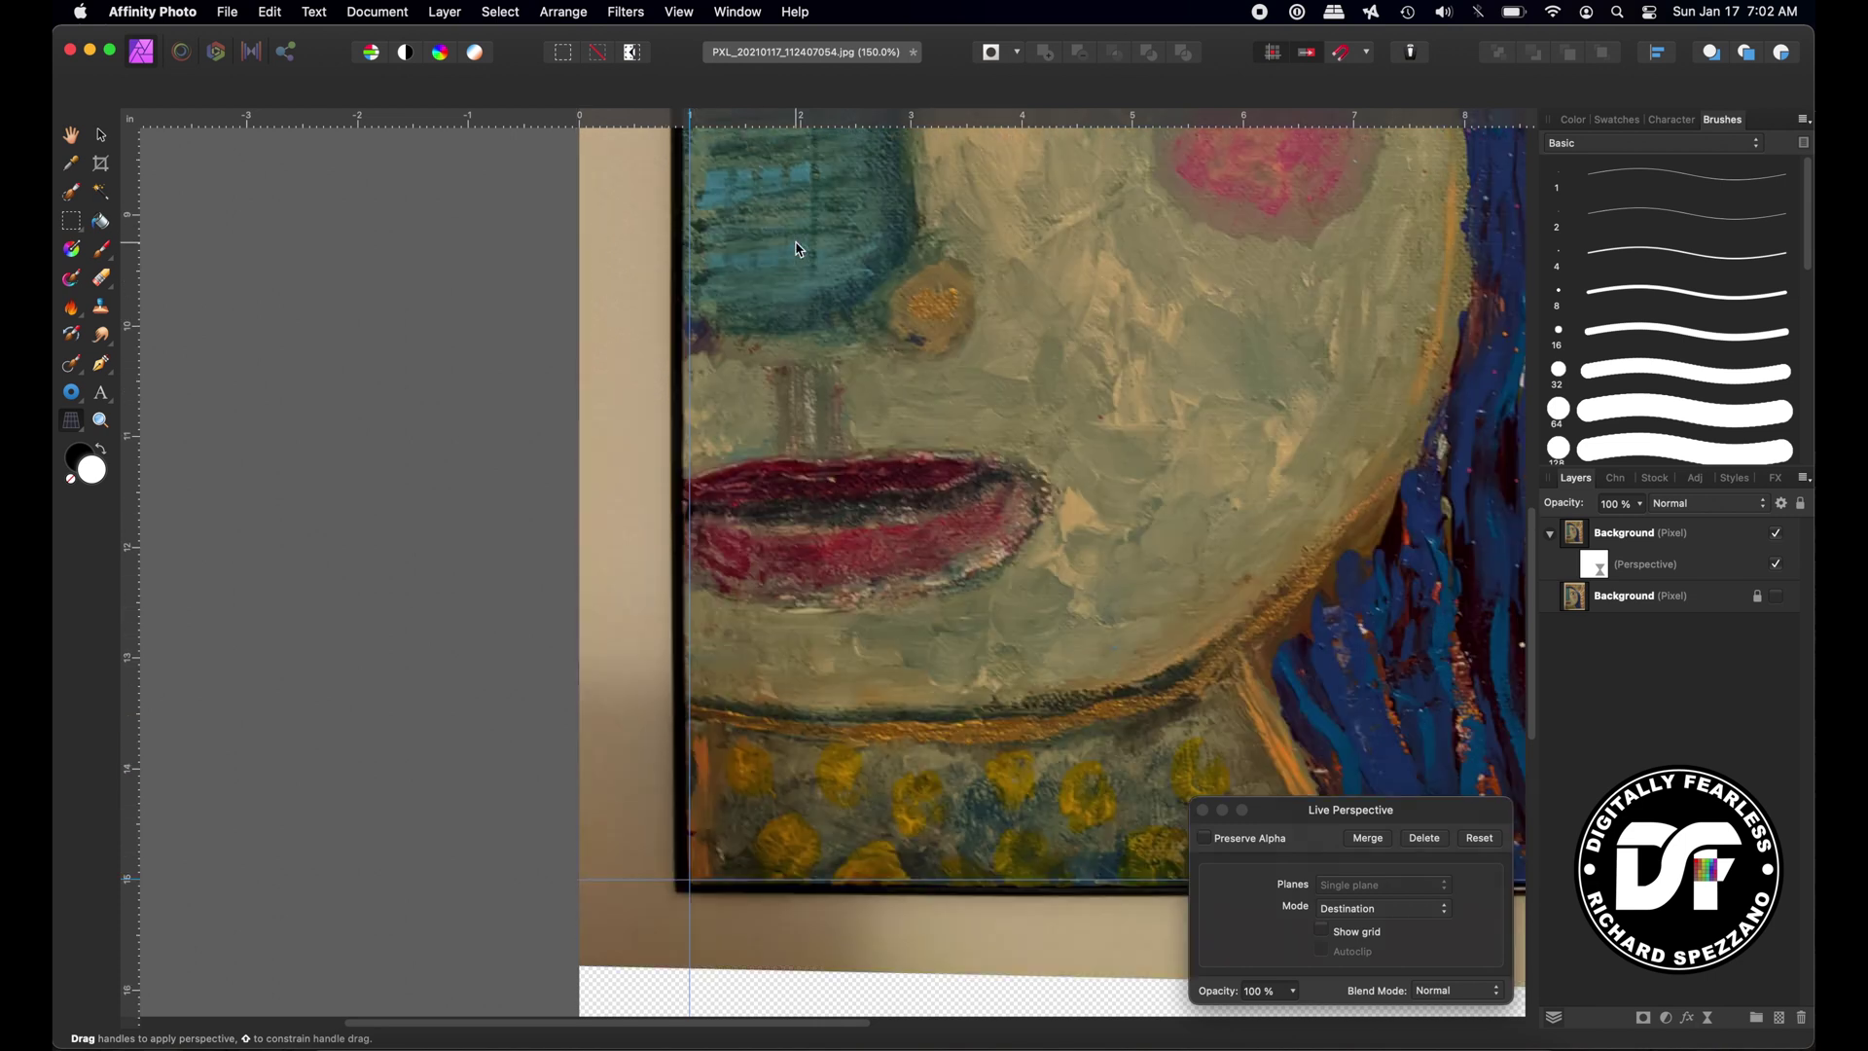
{"action": "scroll", "coordinate": [793, 250], "scroll_direction": "up", "scroll_amount": 3}
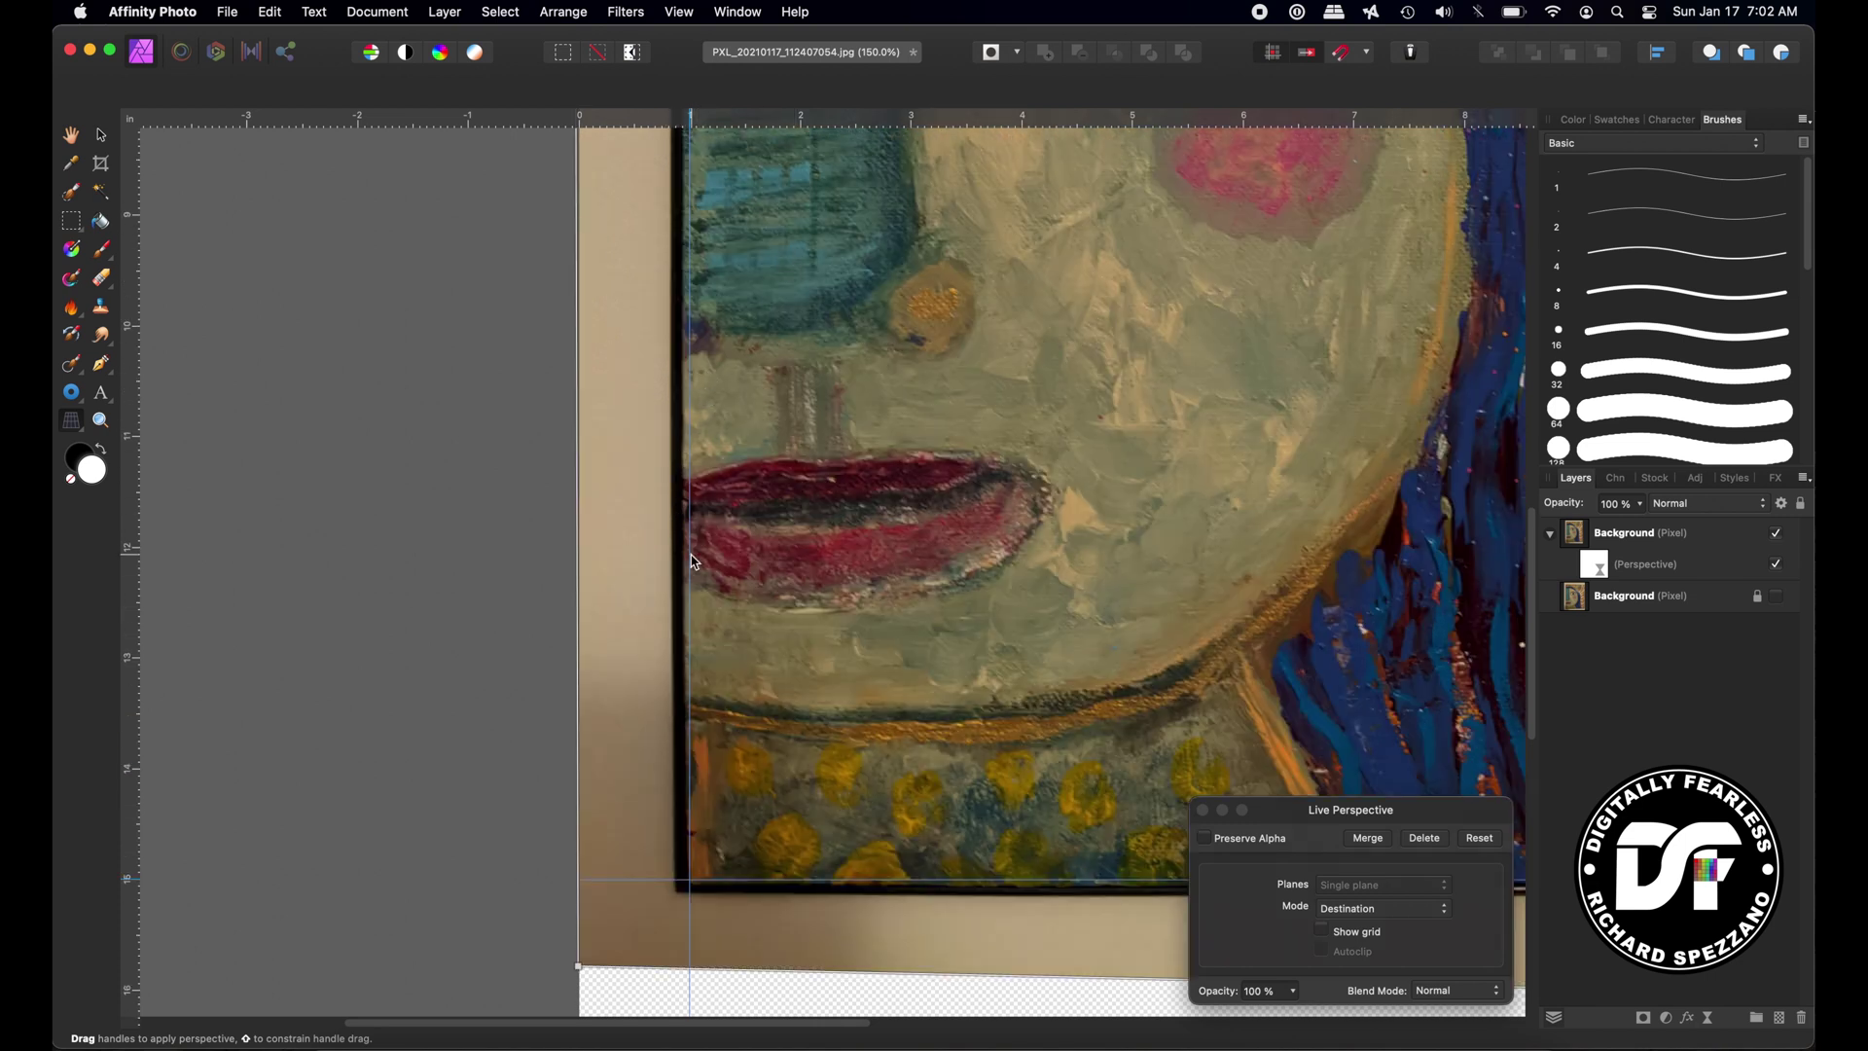
{"action": "scroll", "coordinate": [721, 510], "scroll_direction": "up", "scroll_amount": 5}
{"action": "scroll", "coordinate": [734, 487], "scroll_direction": "up", "scroll_amount": 12}
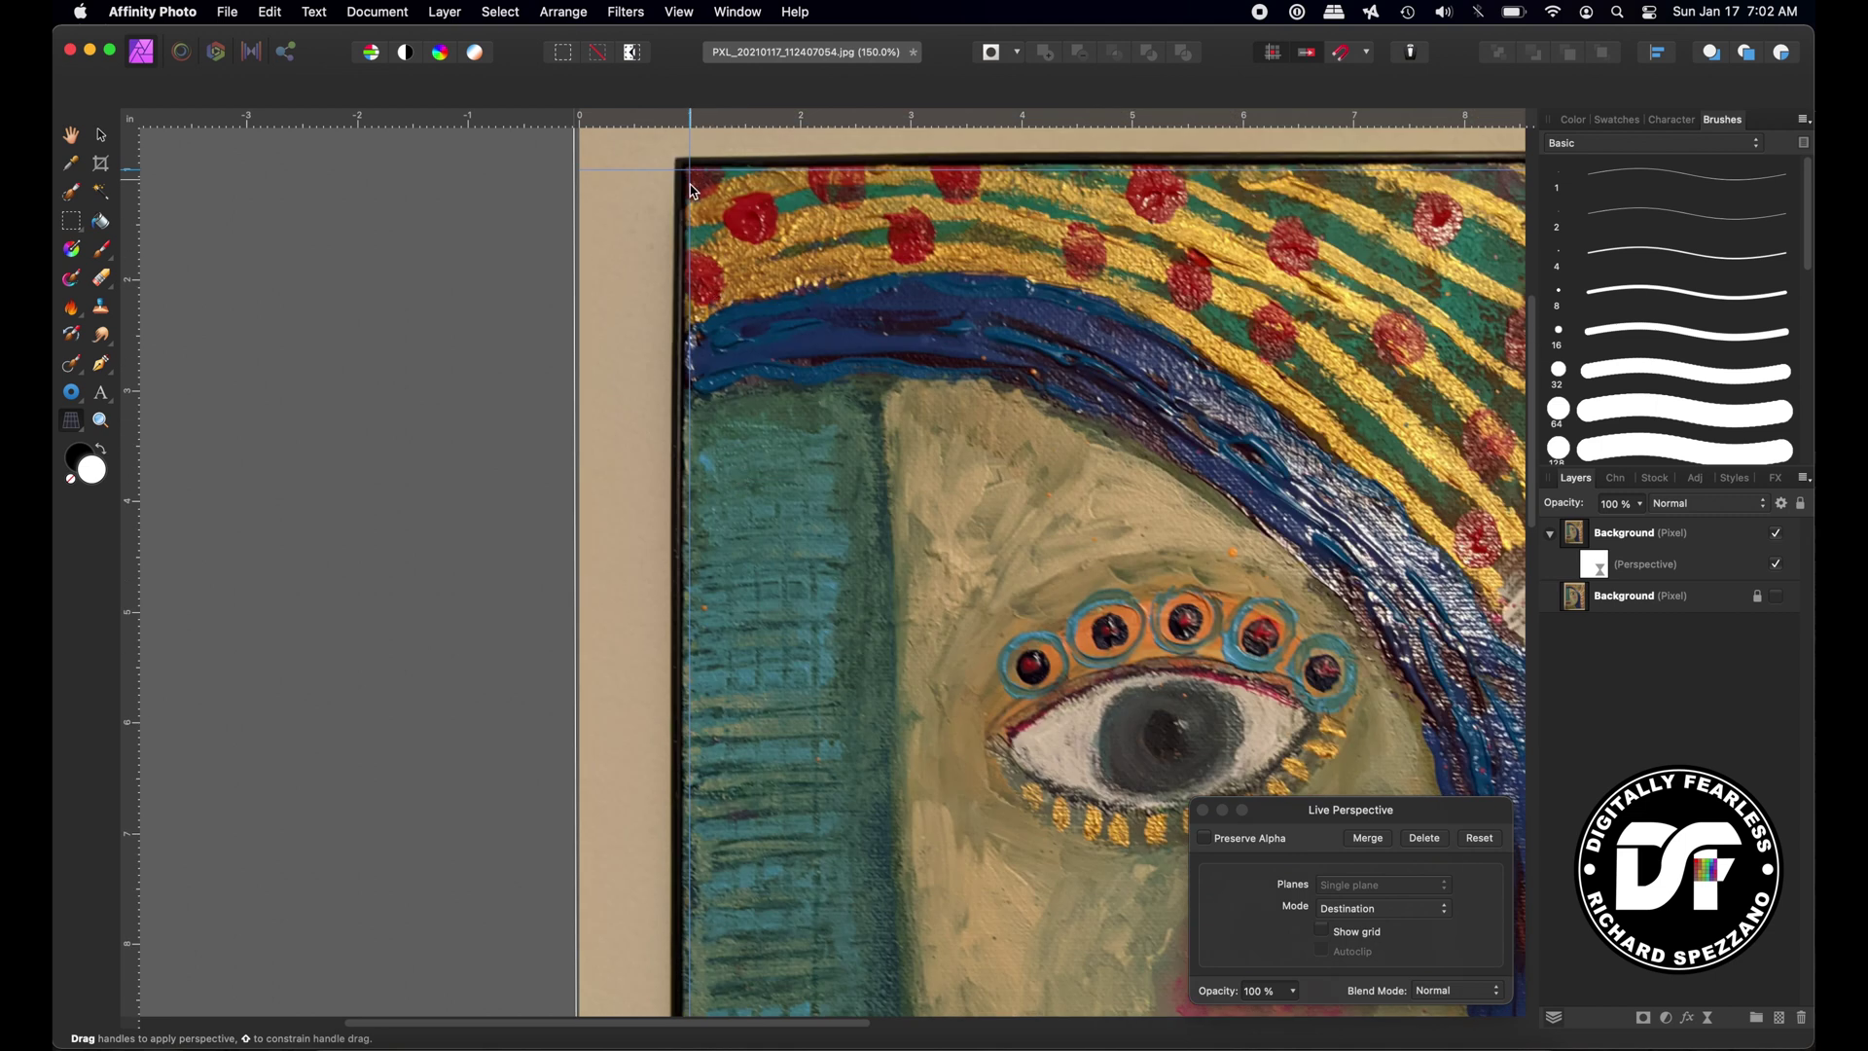
{"action": "scroll", "coordinate": [788, 500], "scroll_direction": "down", "scroll_amount": 15}
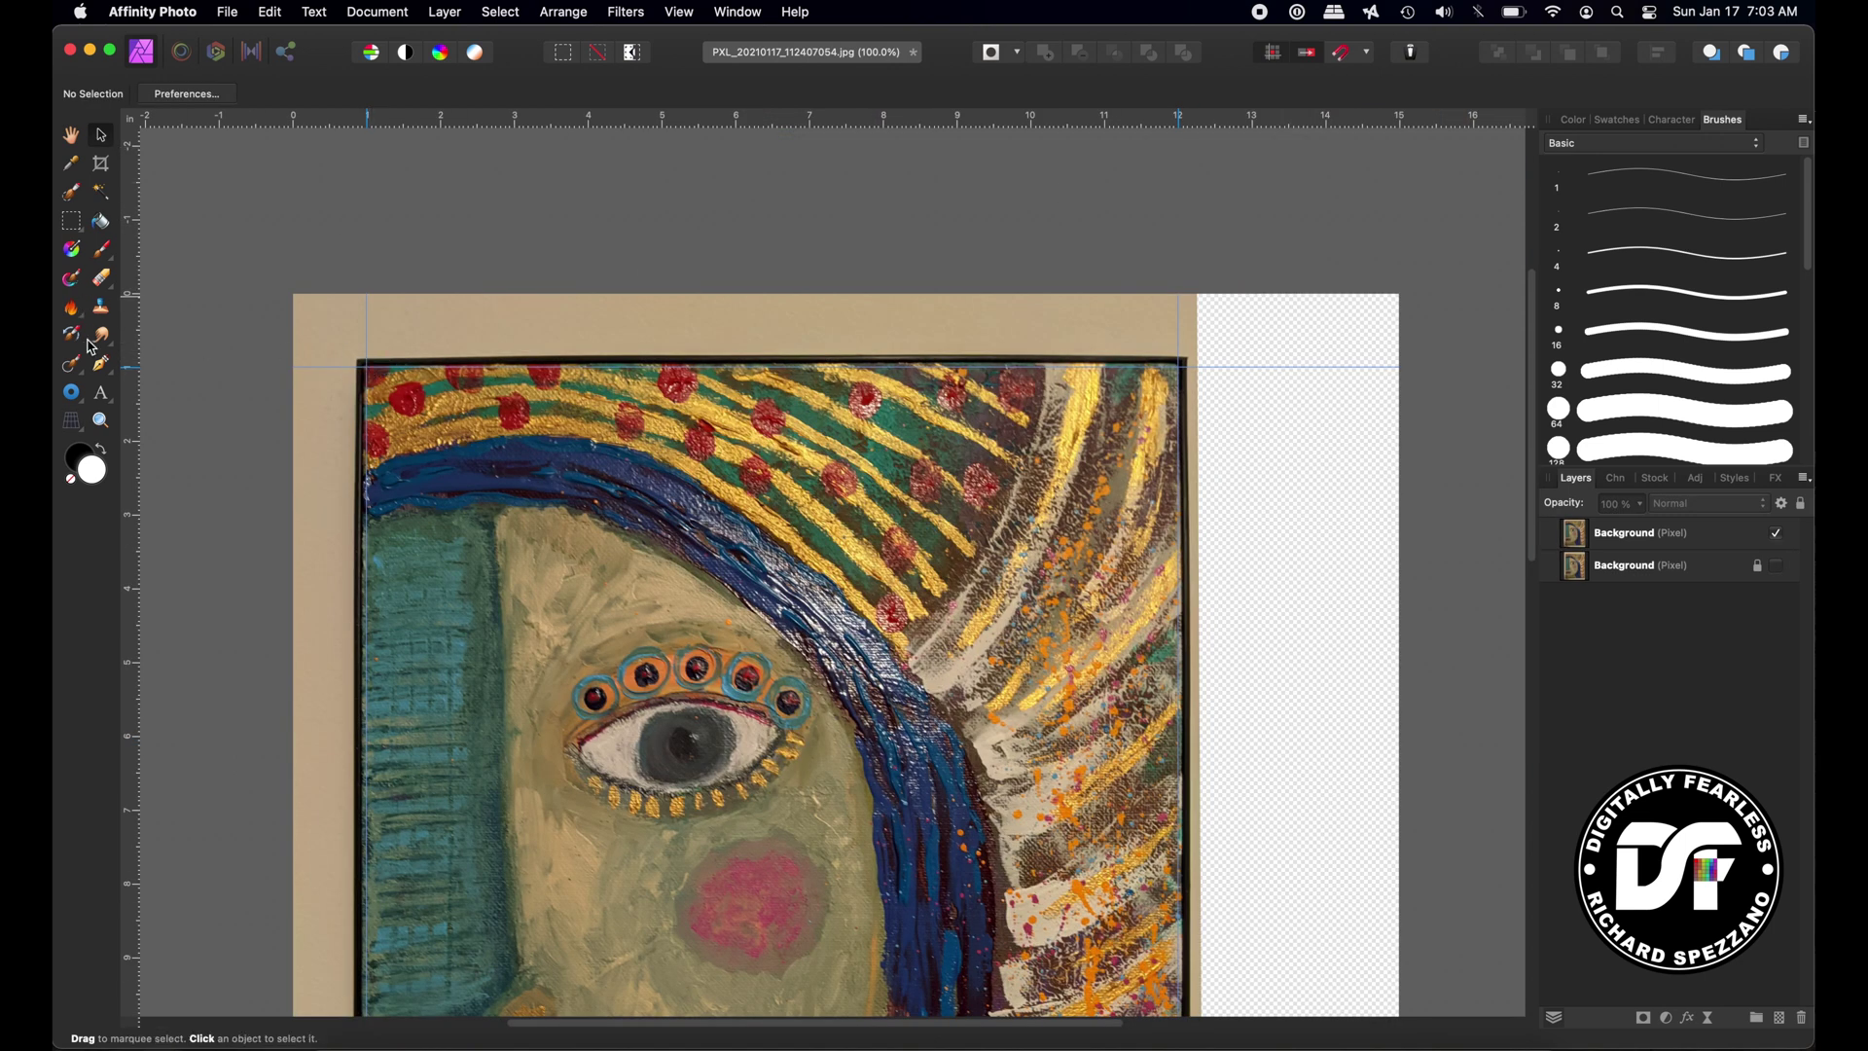
Turn snapping on and draw a closed rectangular Pen path through the four guide intersections around the painting.
{"action": "left_click", "coordinate": [1345, 55]}
{"action": "left_click", "coordinate": [102, 366]}
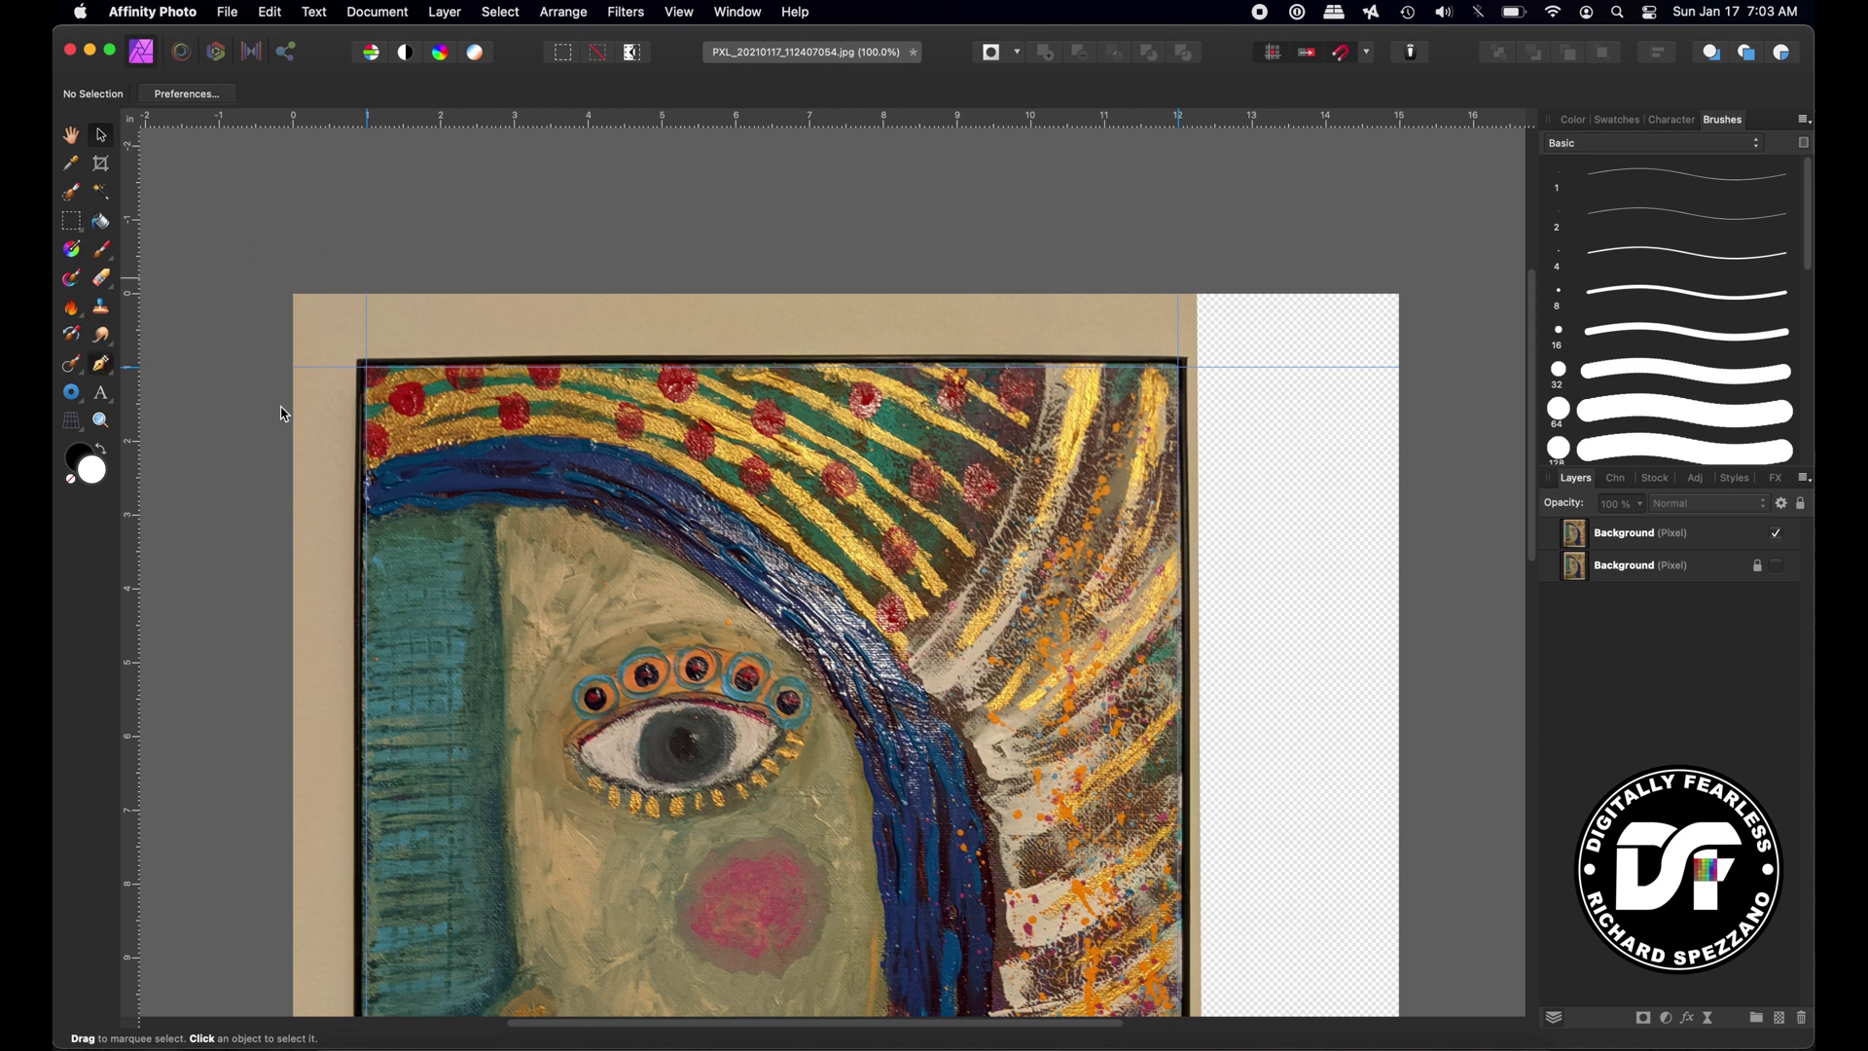
{"action": "left_click", "coordinate": [368, 369]}
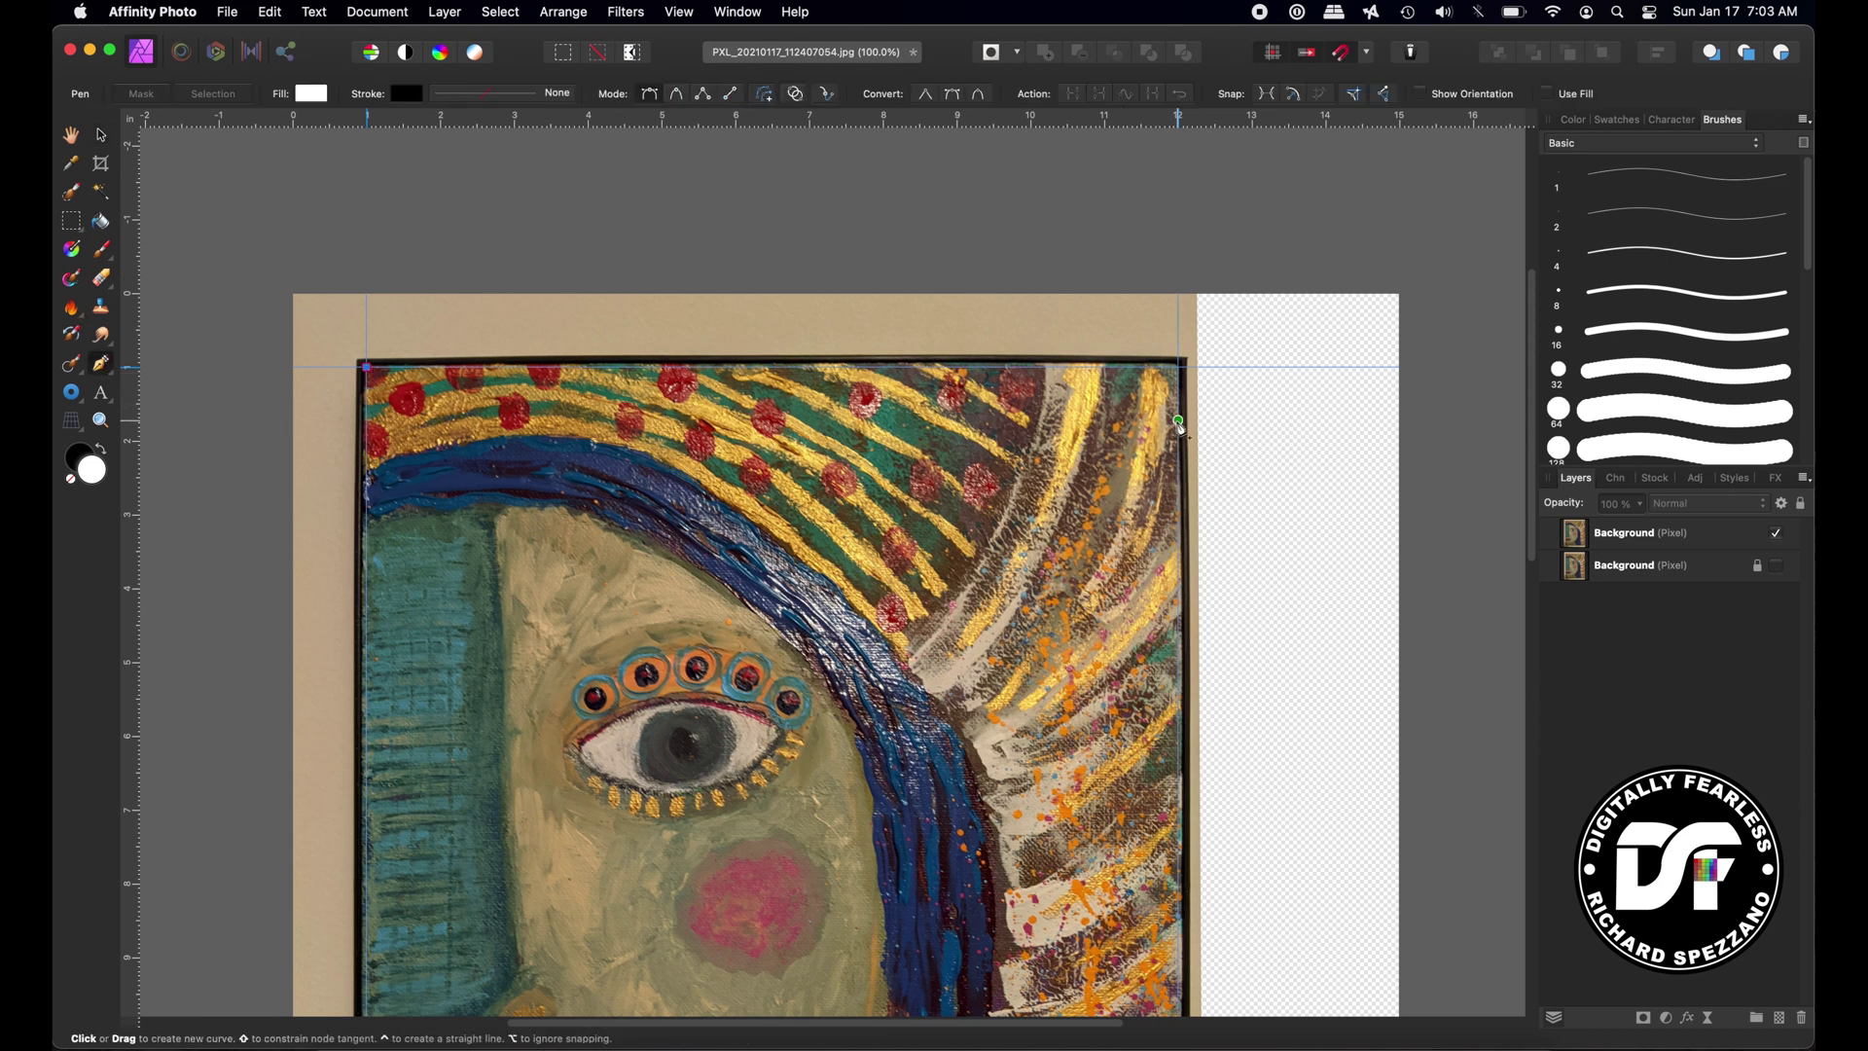
{"action": "left_click", "coordinate": [1183, 370]}
{"action": "scroll", "coordinate": [1187, 583], "scroll_direction": "down", "scroll_amount": 10}
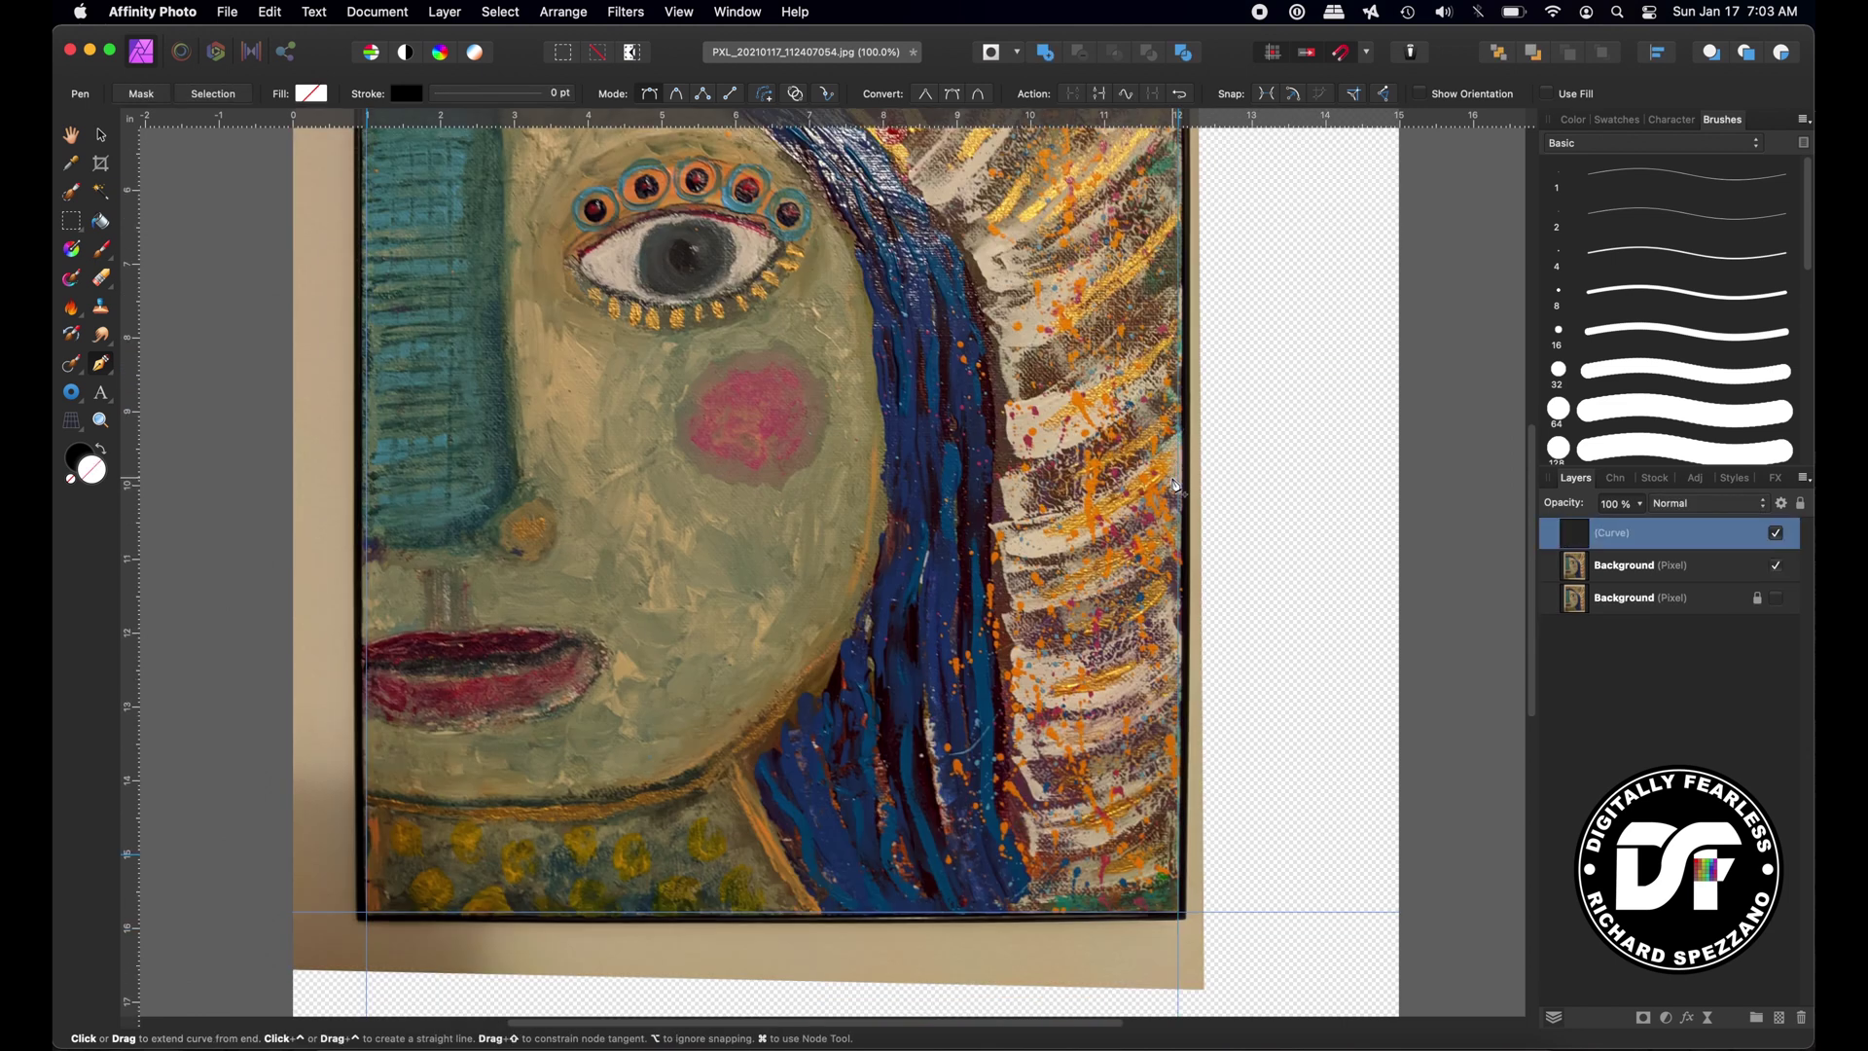
{"action": "left_click", "coordinate": [1185, 578]}
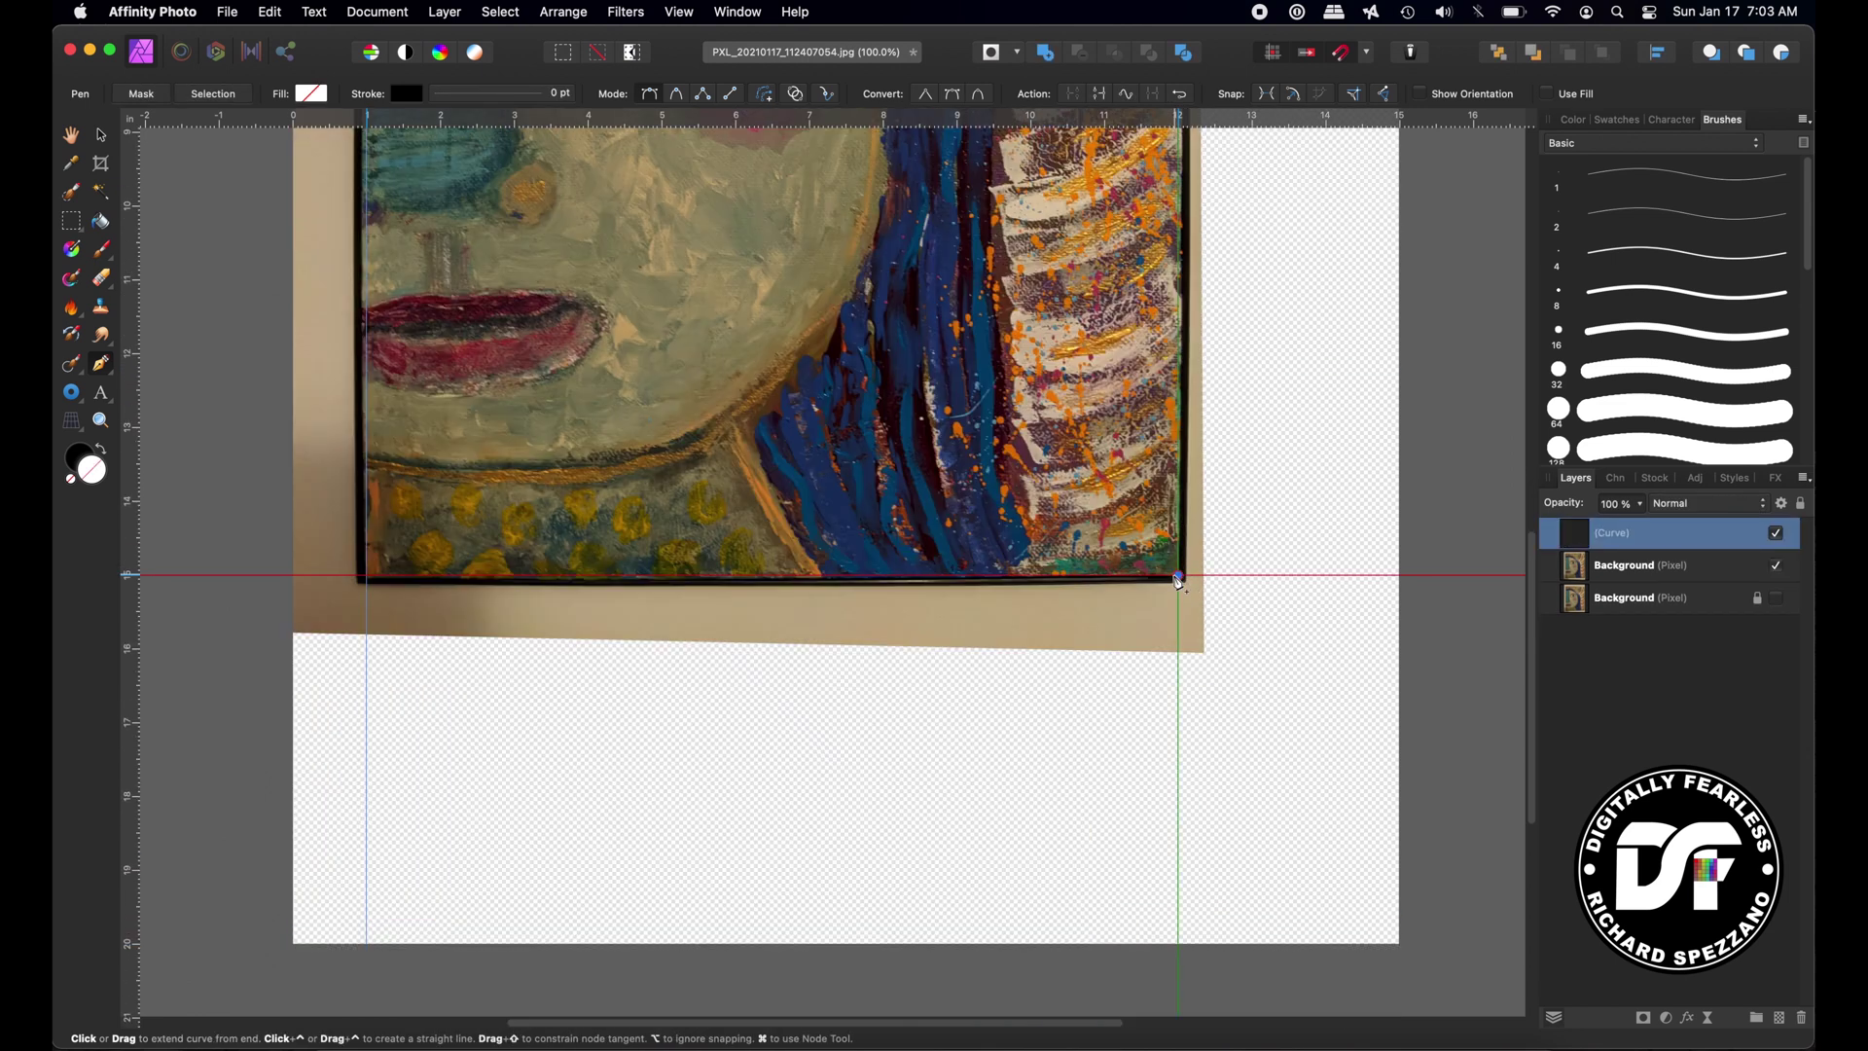
{"action": "left_click", "coordinate": [366, 584]}
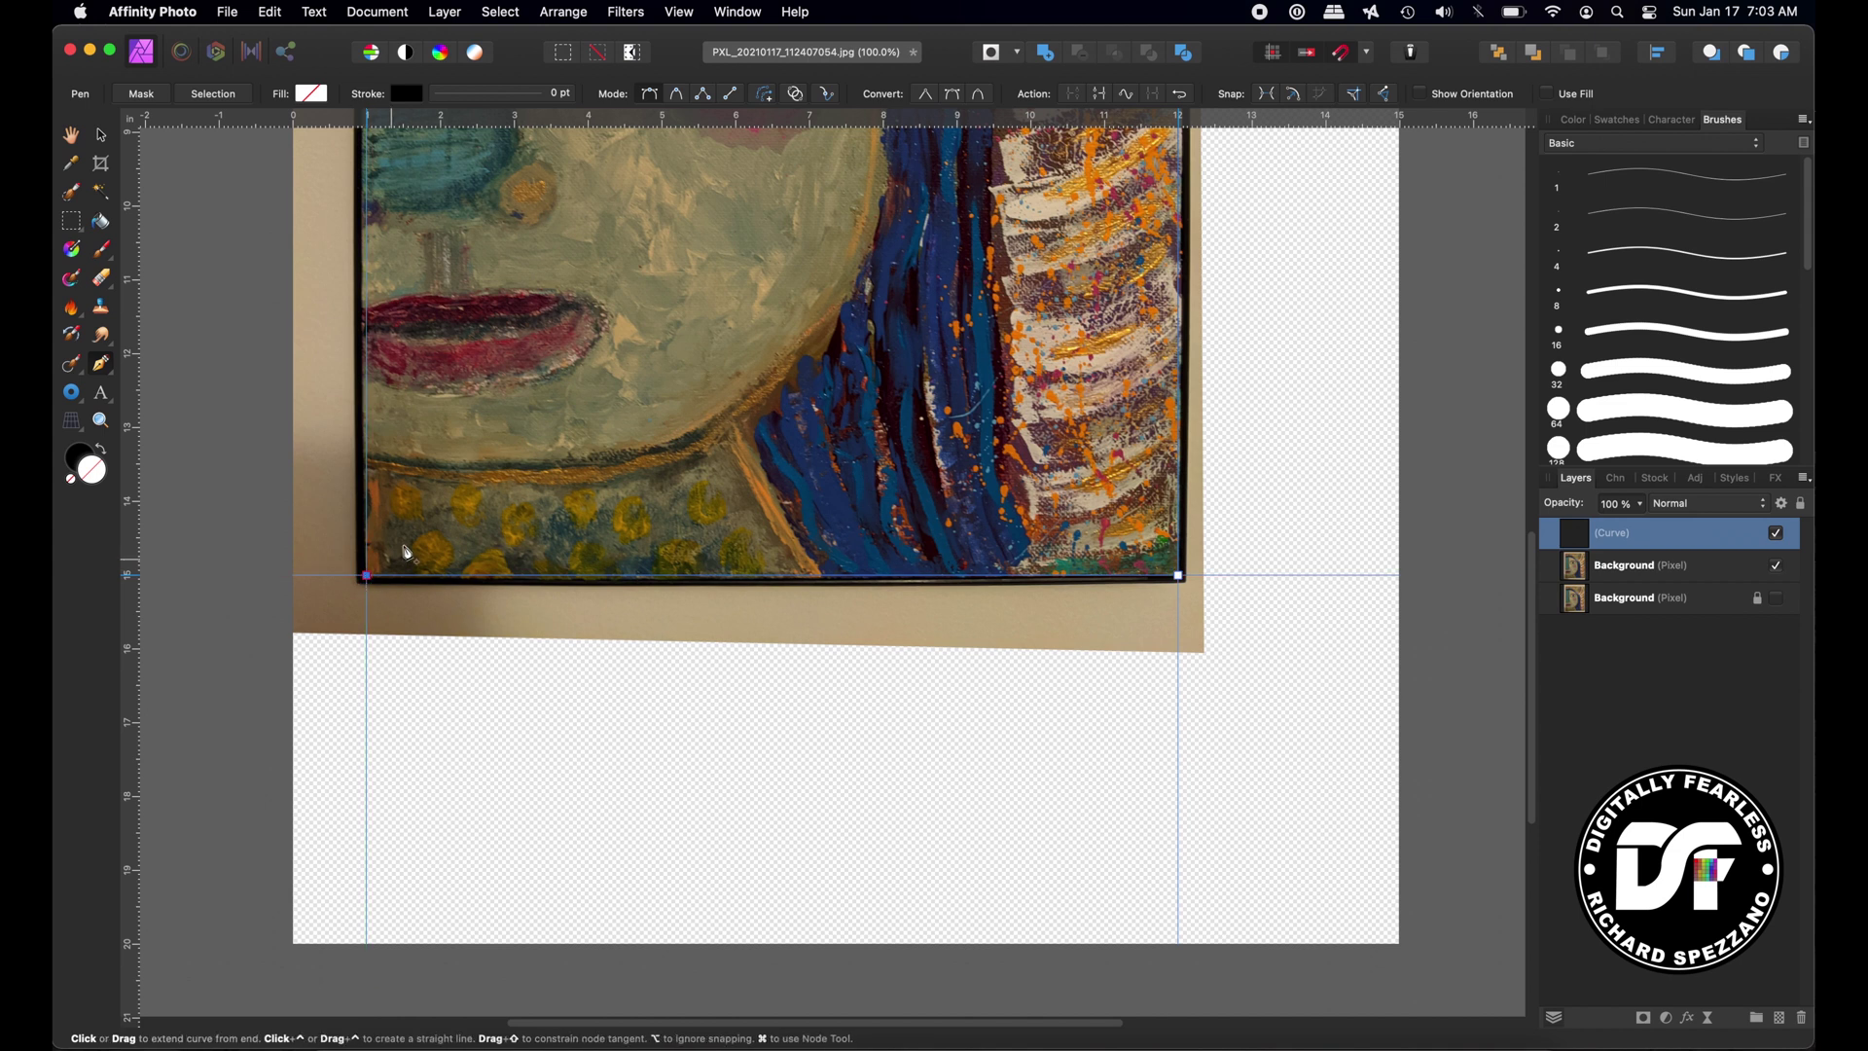
{"action": "scroll", "coordinate": [375, 389], "scroll_direction": "up", "scroll_amount": 10}
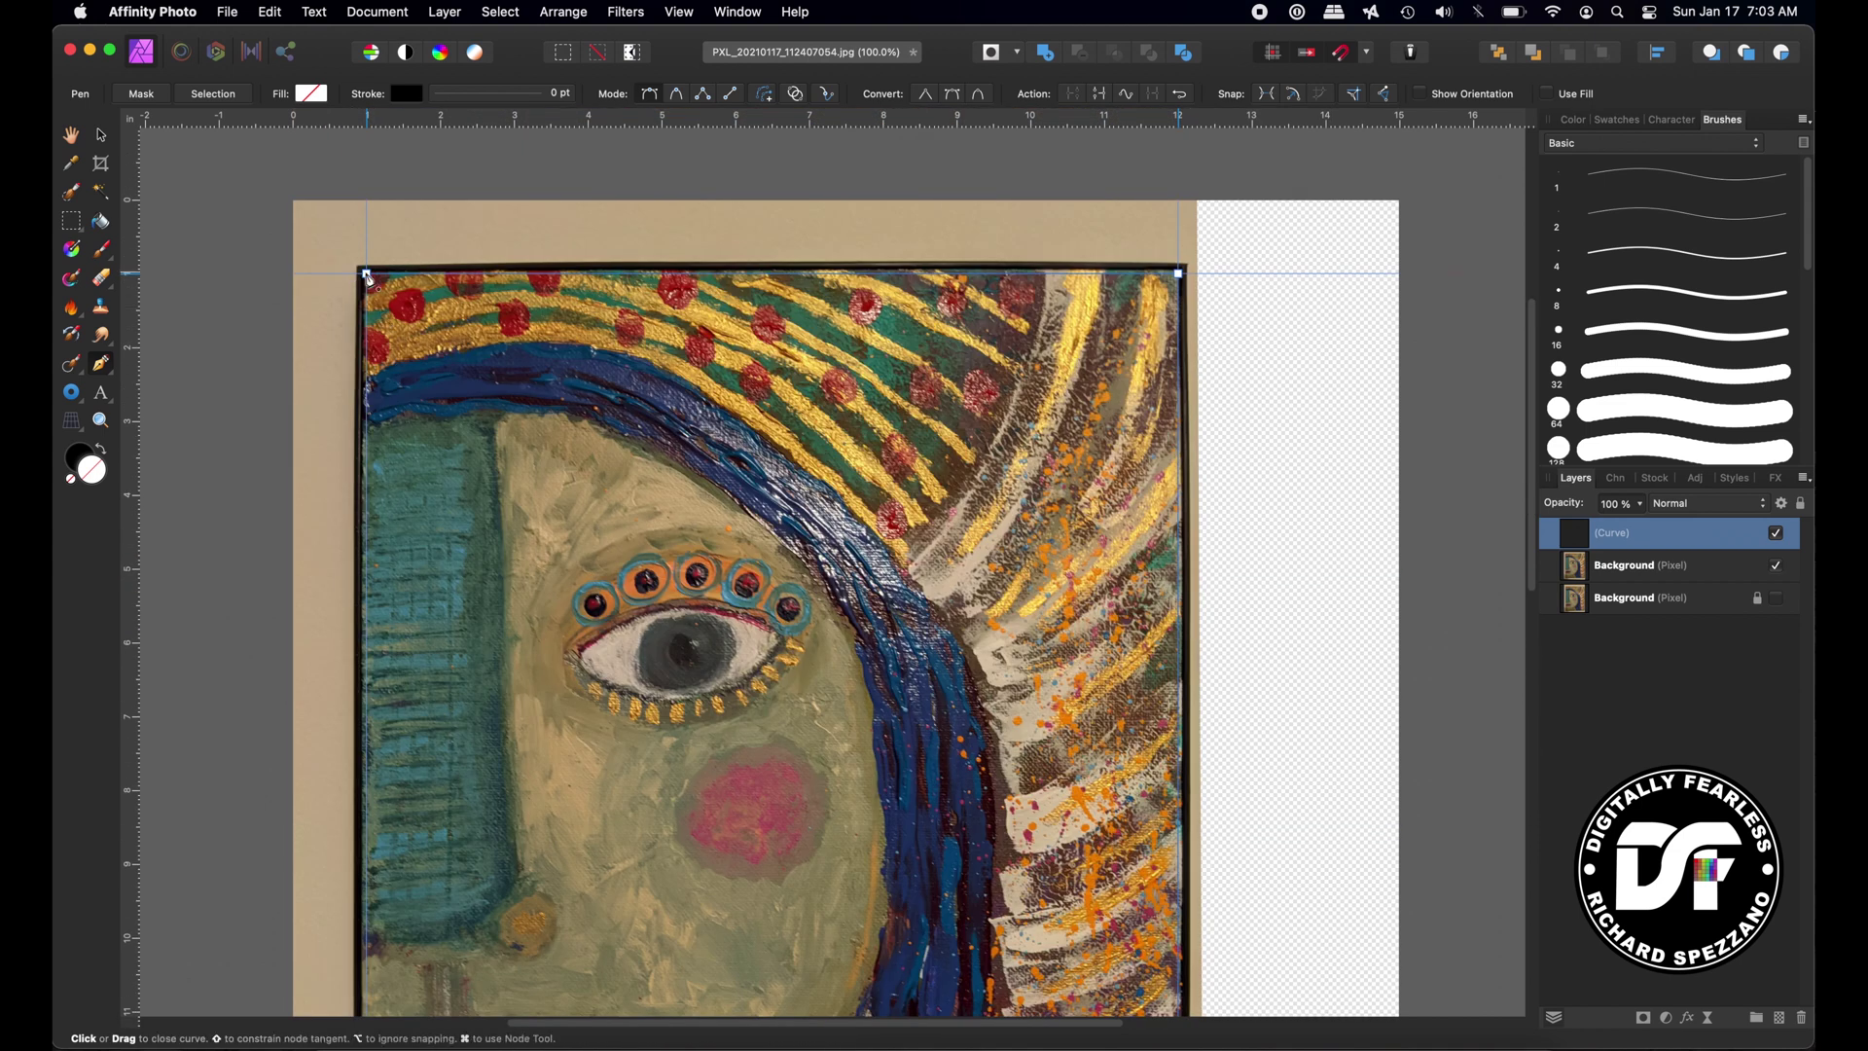
{"action": "left_click", "coordinate": [352, 274]}
Turn the path into a selection, copy the enclosed painting to a new layer, and hide the straightened Background layer beneath.
{"action": "left_click", "coordinate": [226, 97]}
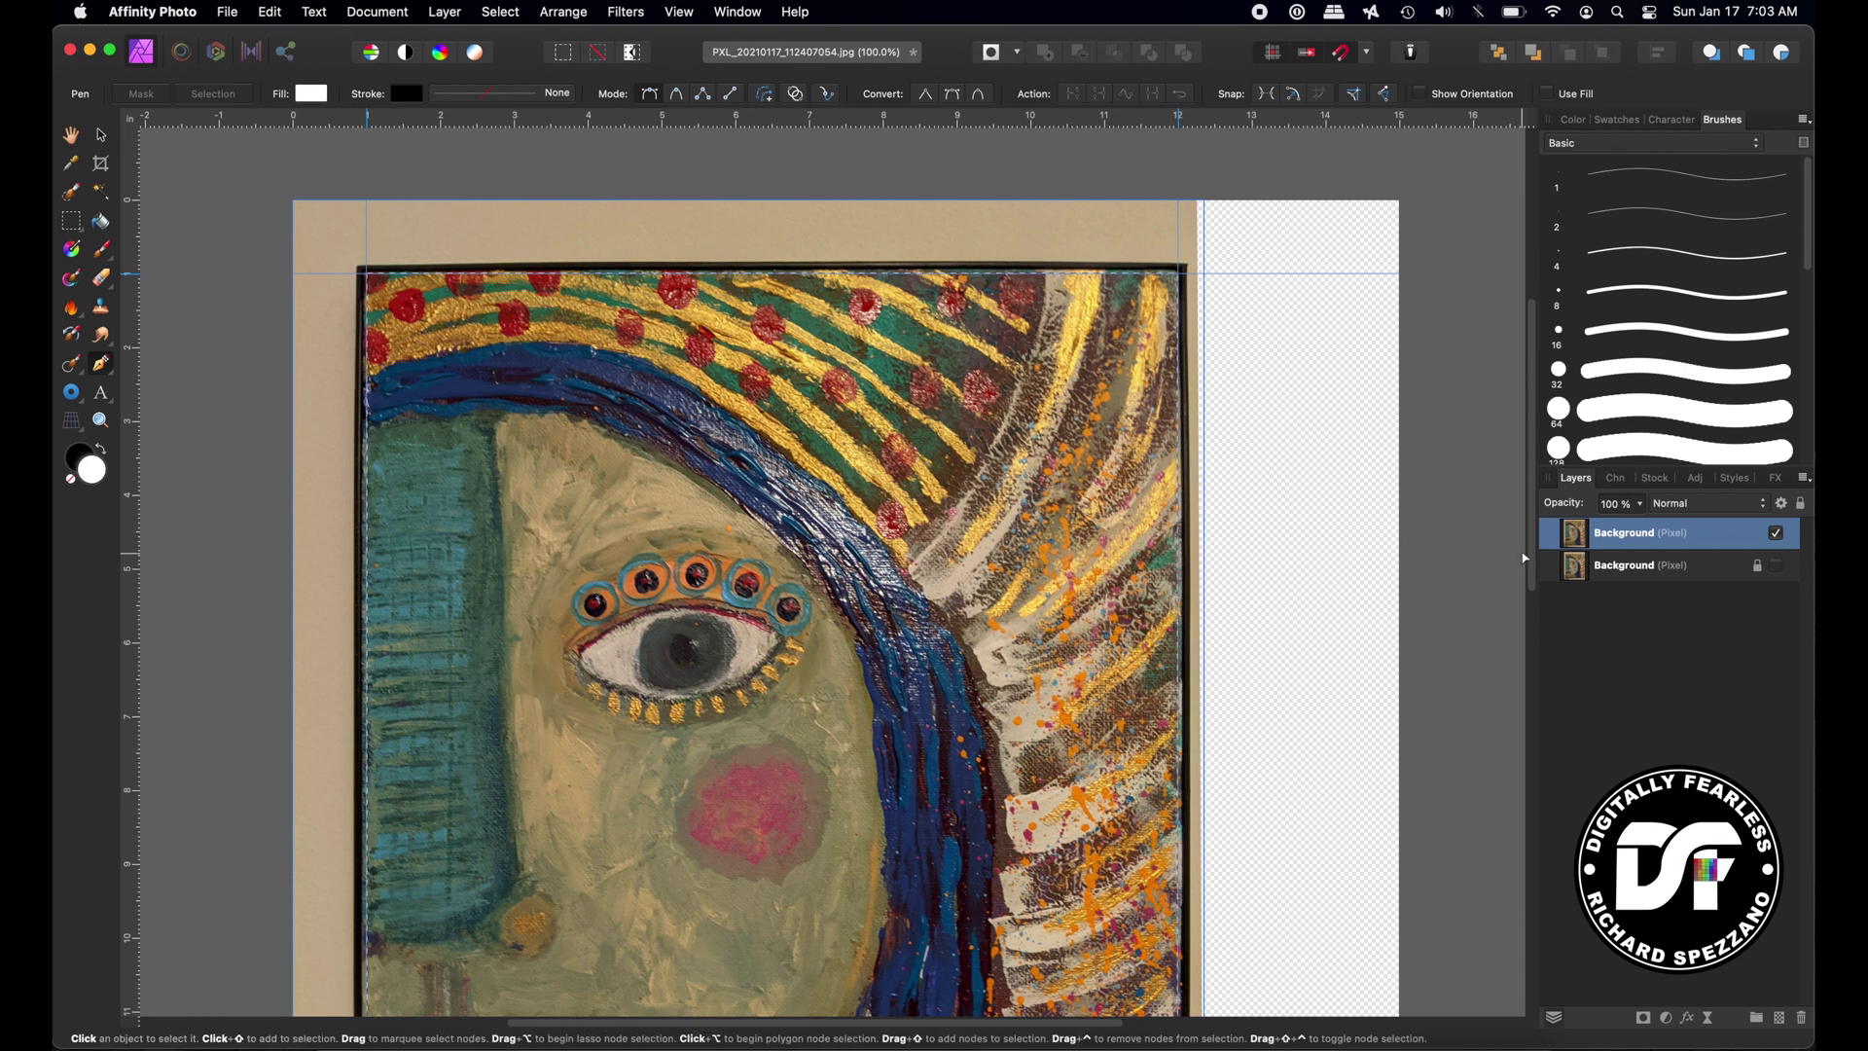
{"action": "key", "text": "super+j"}
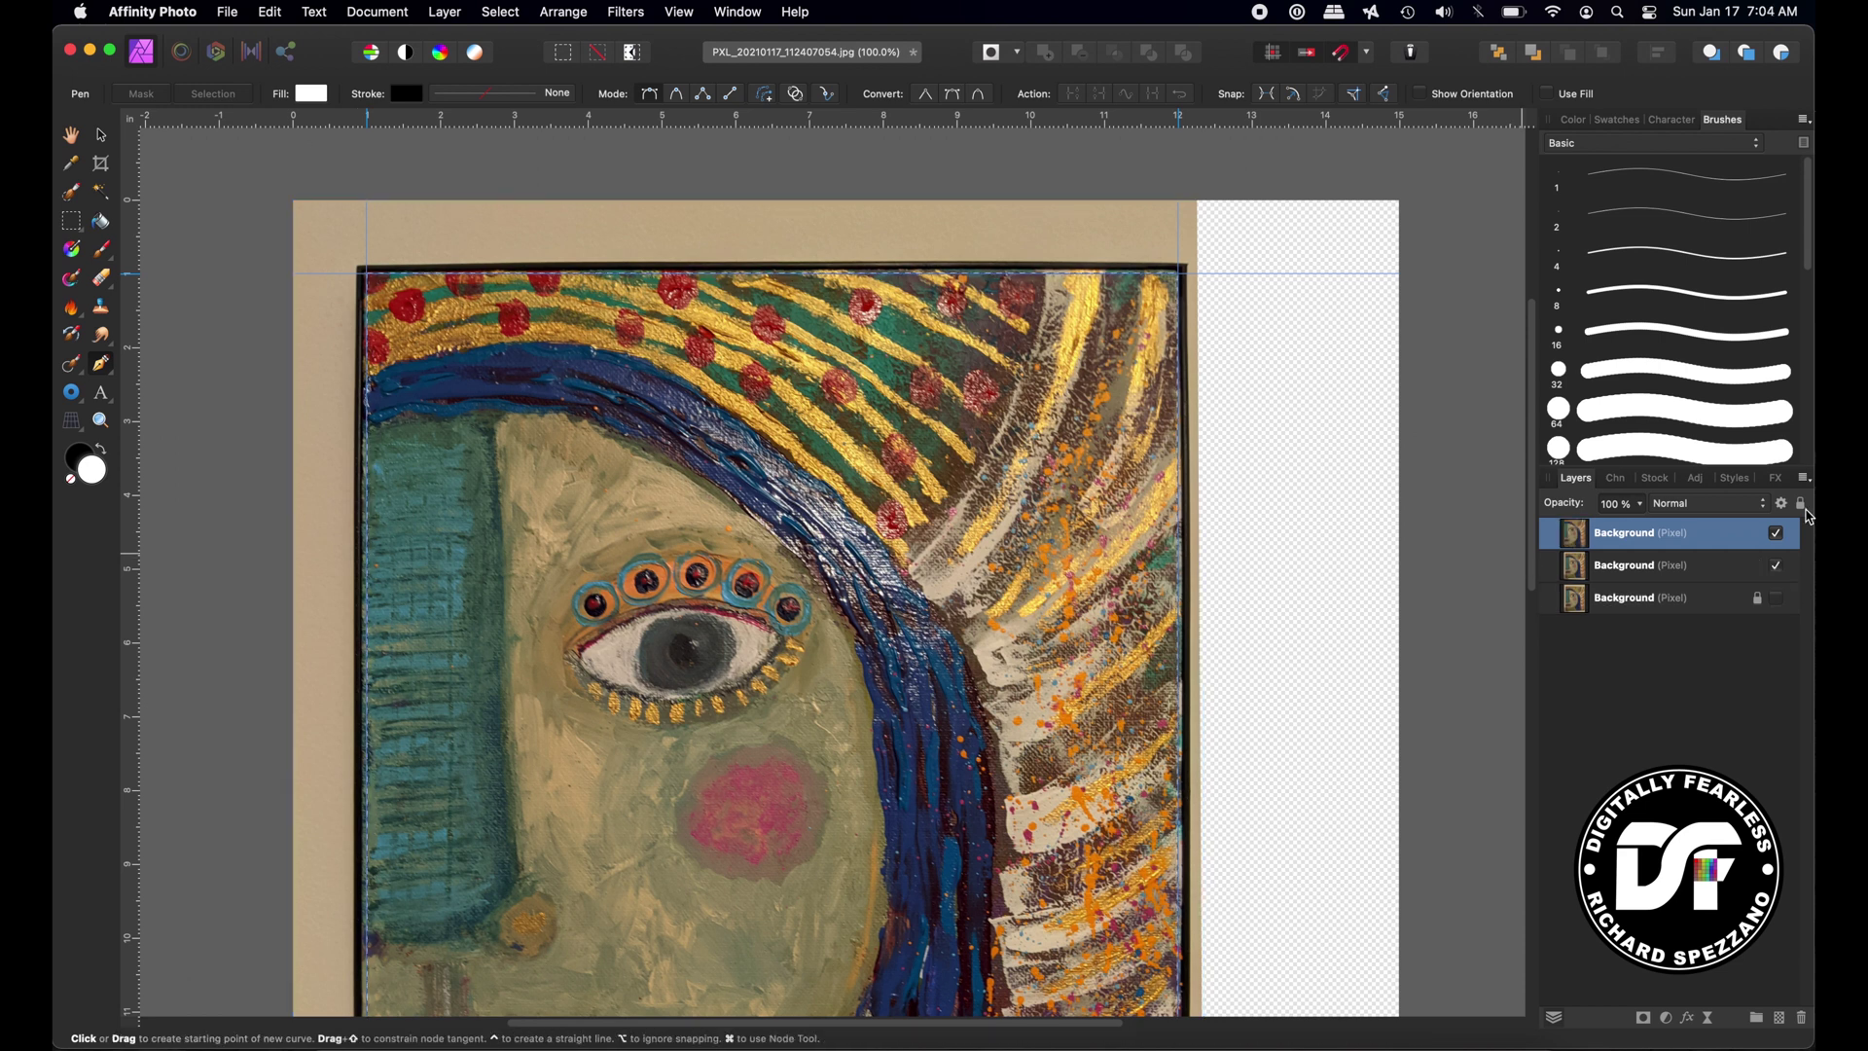
{"action": "left_click", "coordinate": [1777, 566]}
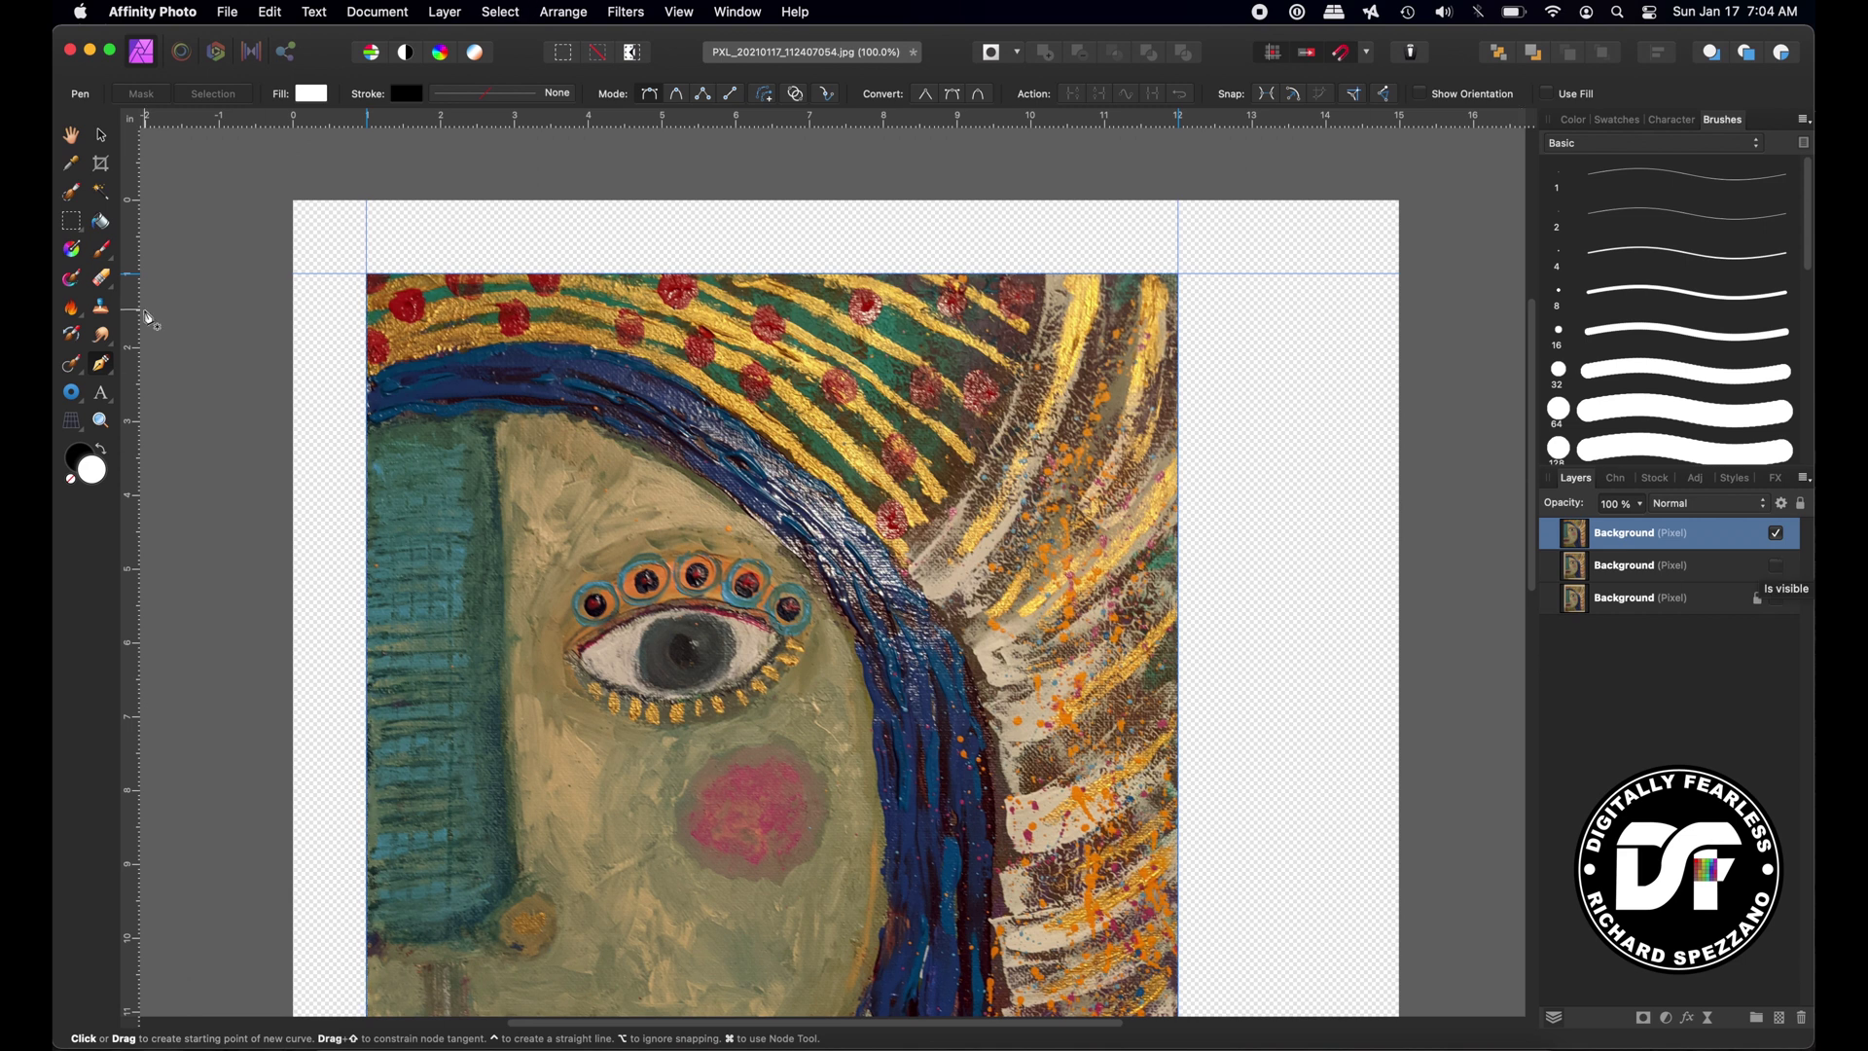
Switch to the Move tool, hide the guides, and fit the whole document in view.
{"action": "left_click", "coordinate": [102, 134]}
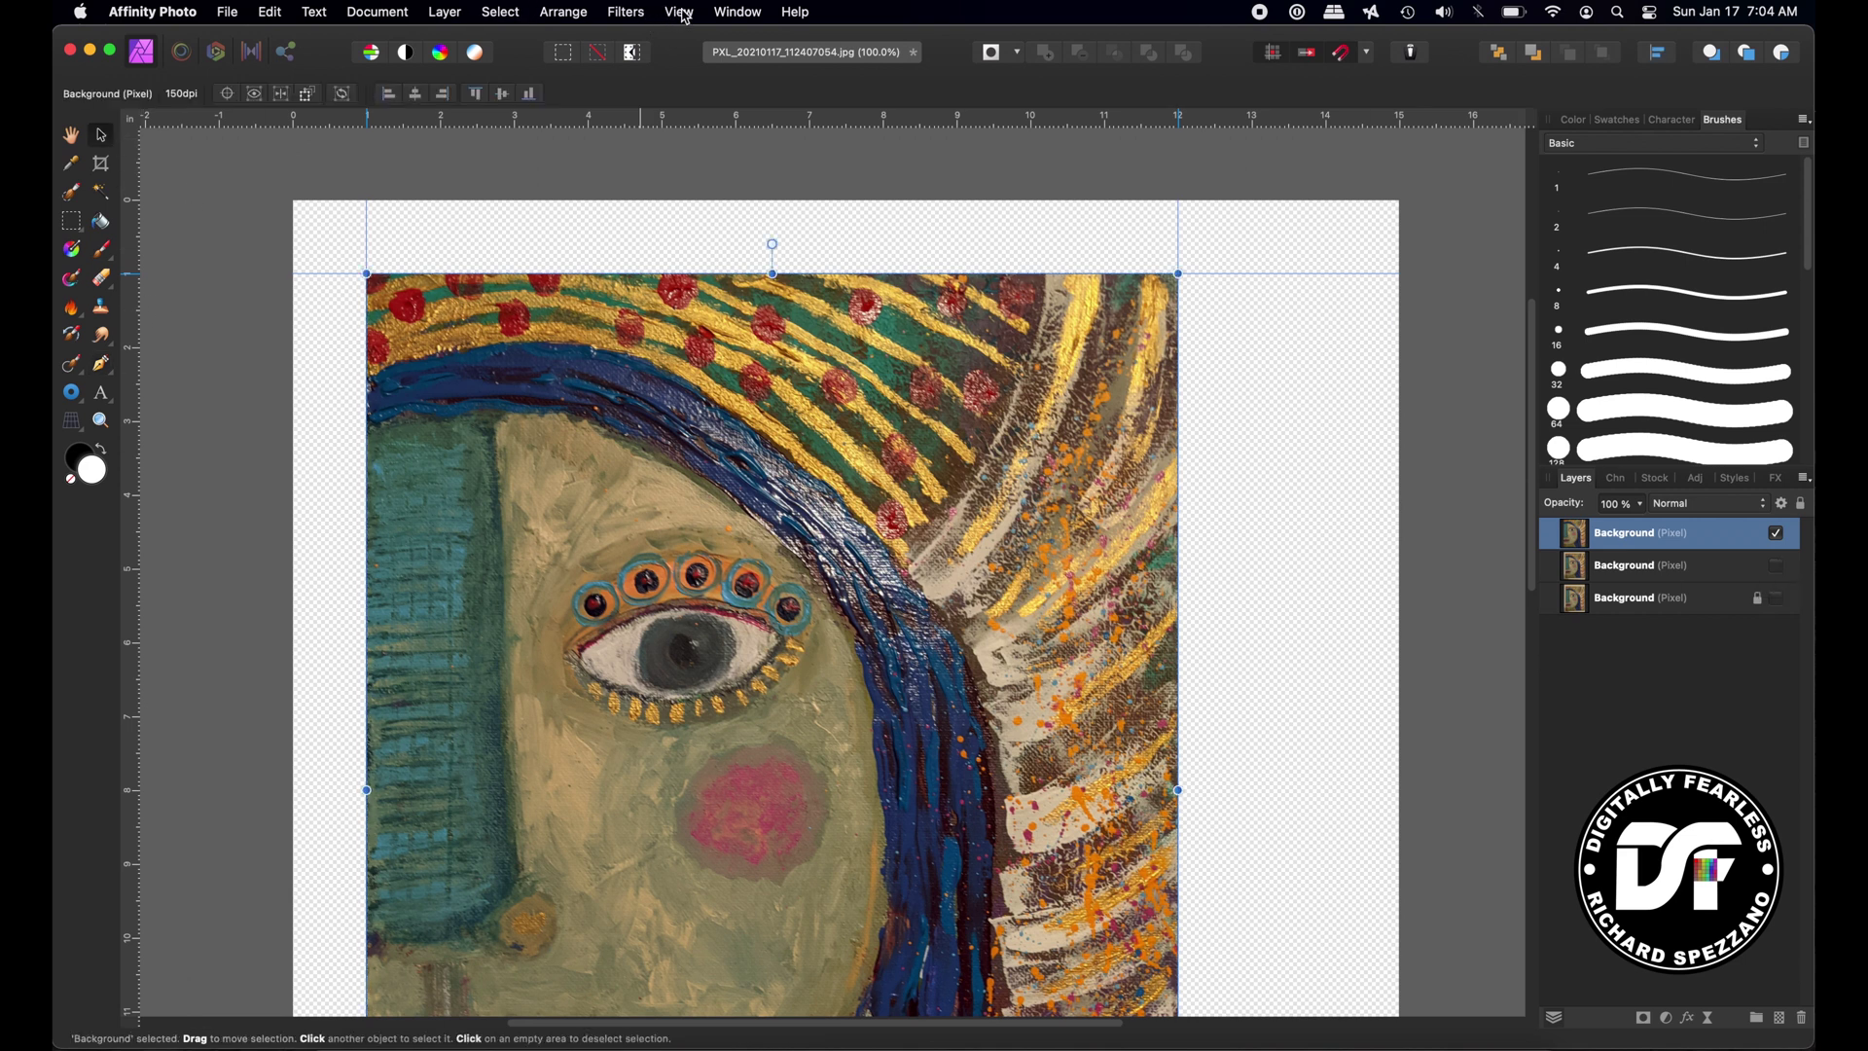
{"action": "left_click", "coordinate": [681, 12]}
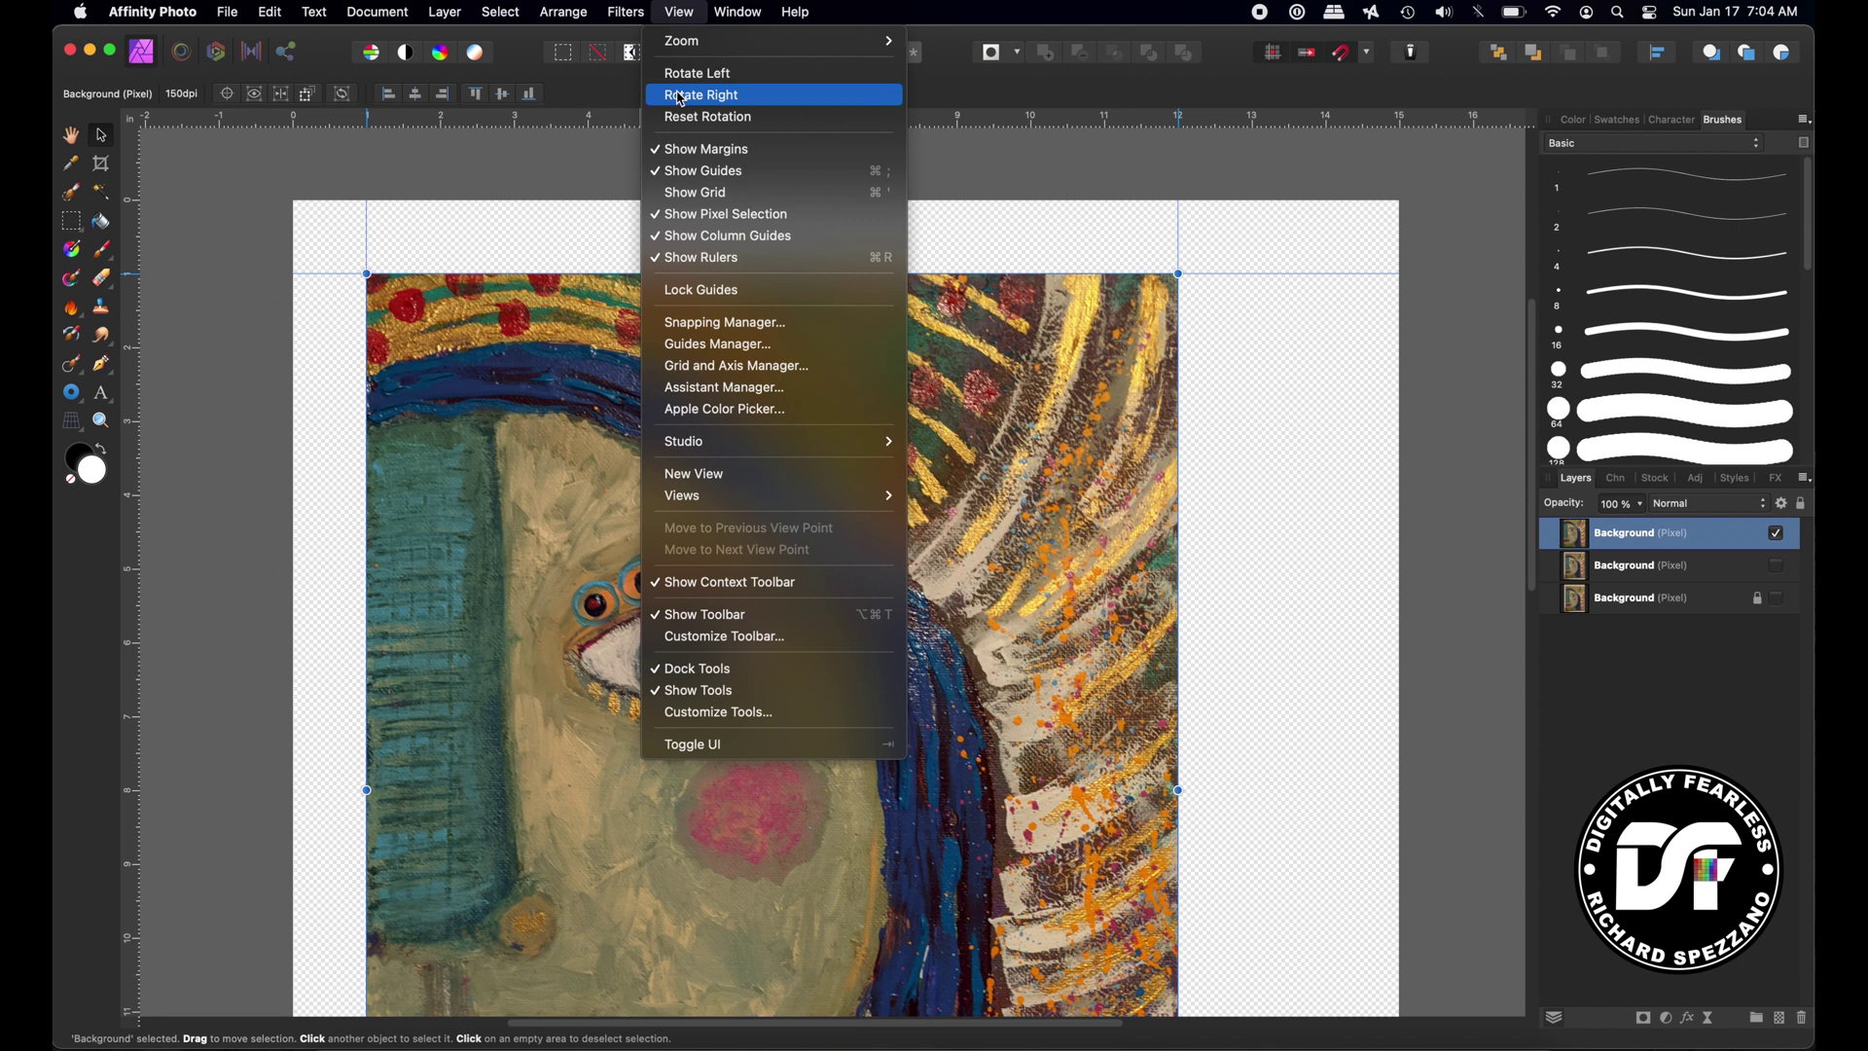
{"action": "left_click", "coordinate": [694, 179]}
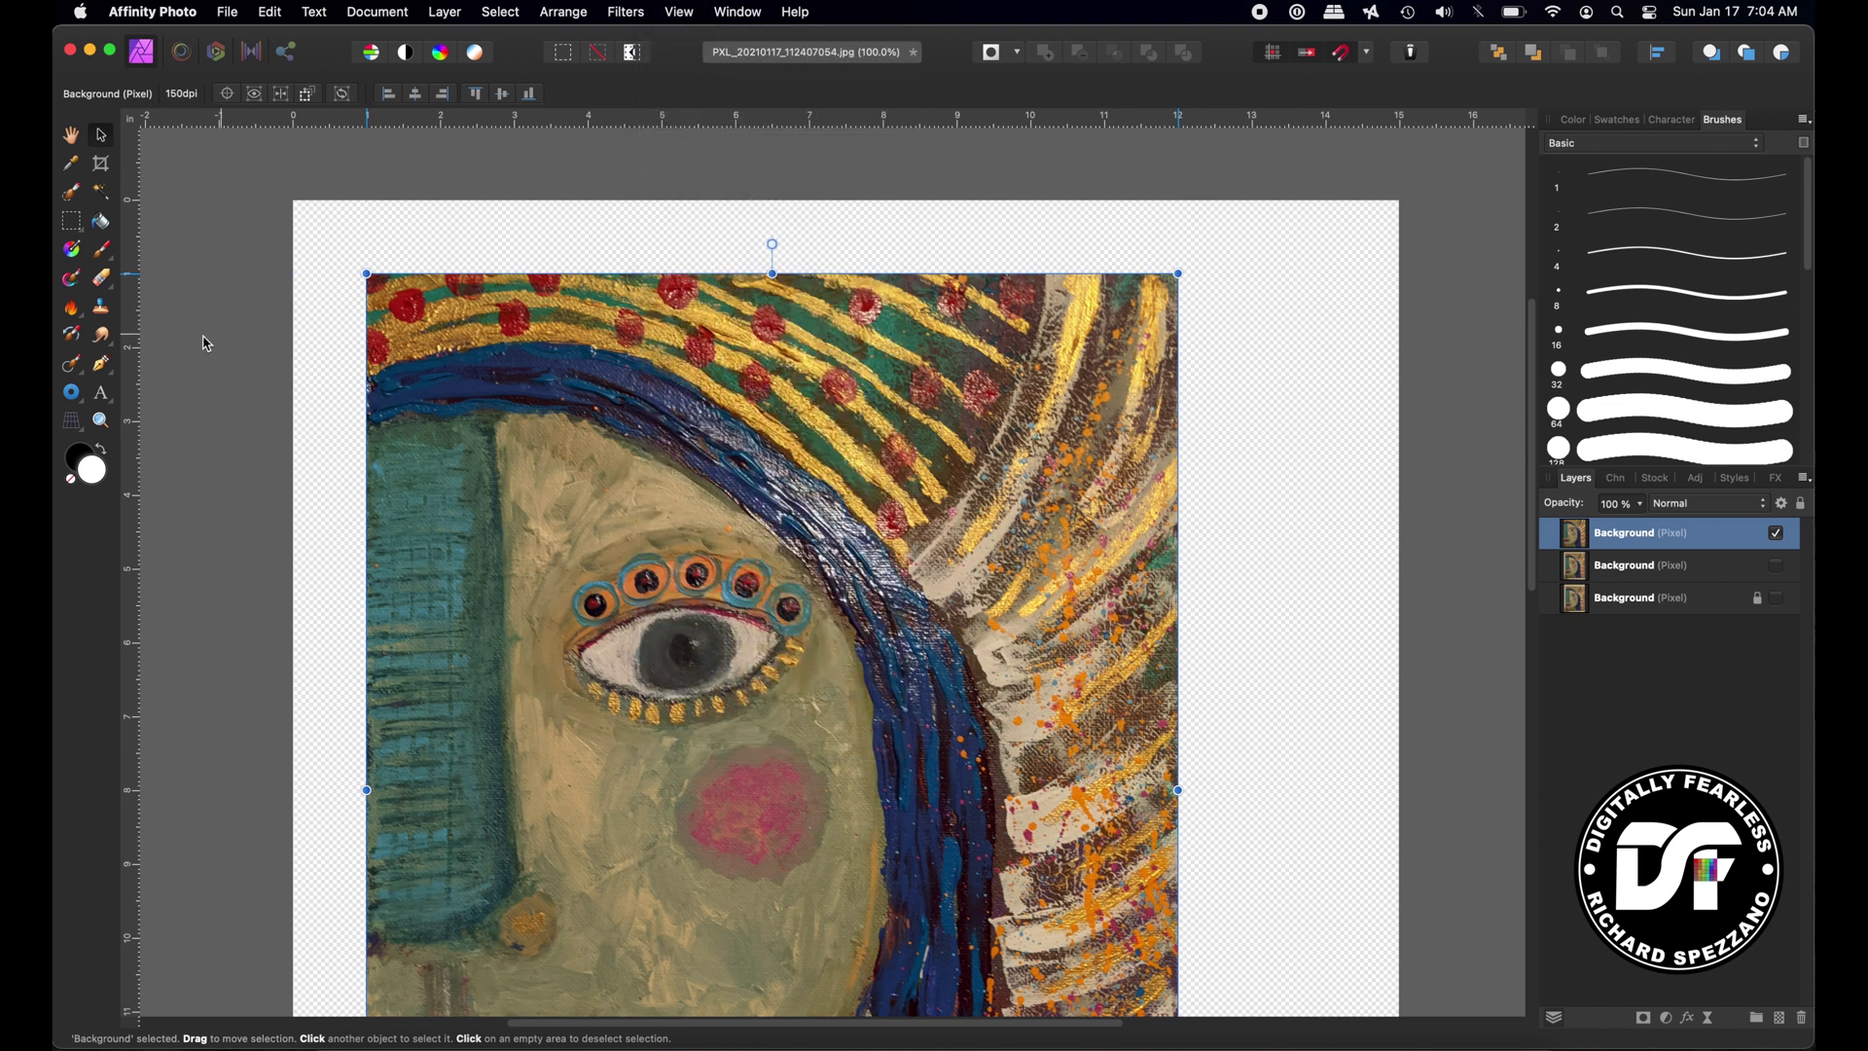
{"action": "key", "text": "super+0"}
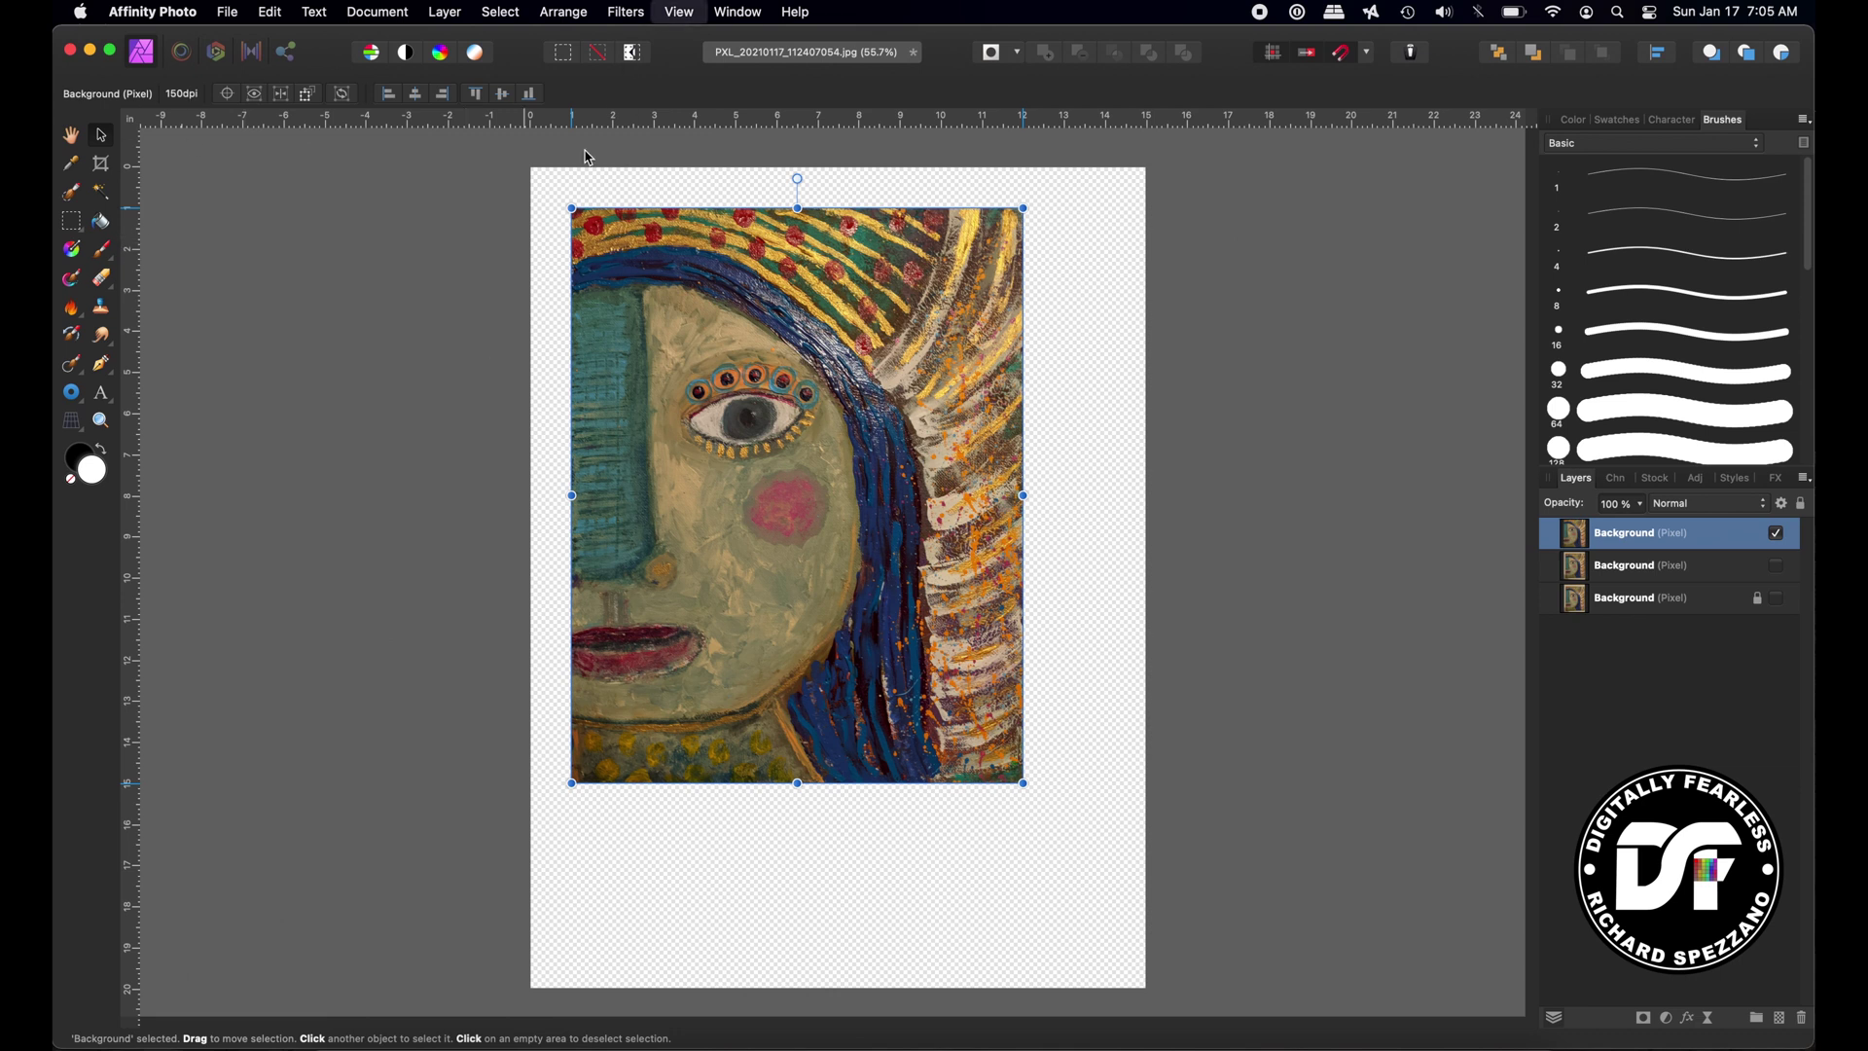
Show the Transform values to check the dimensions of the cut-out painting layer.
{"action": "left_click", "coordinate": [678, 12]}
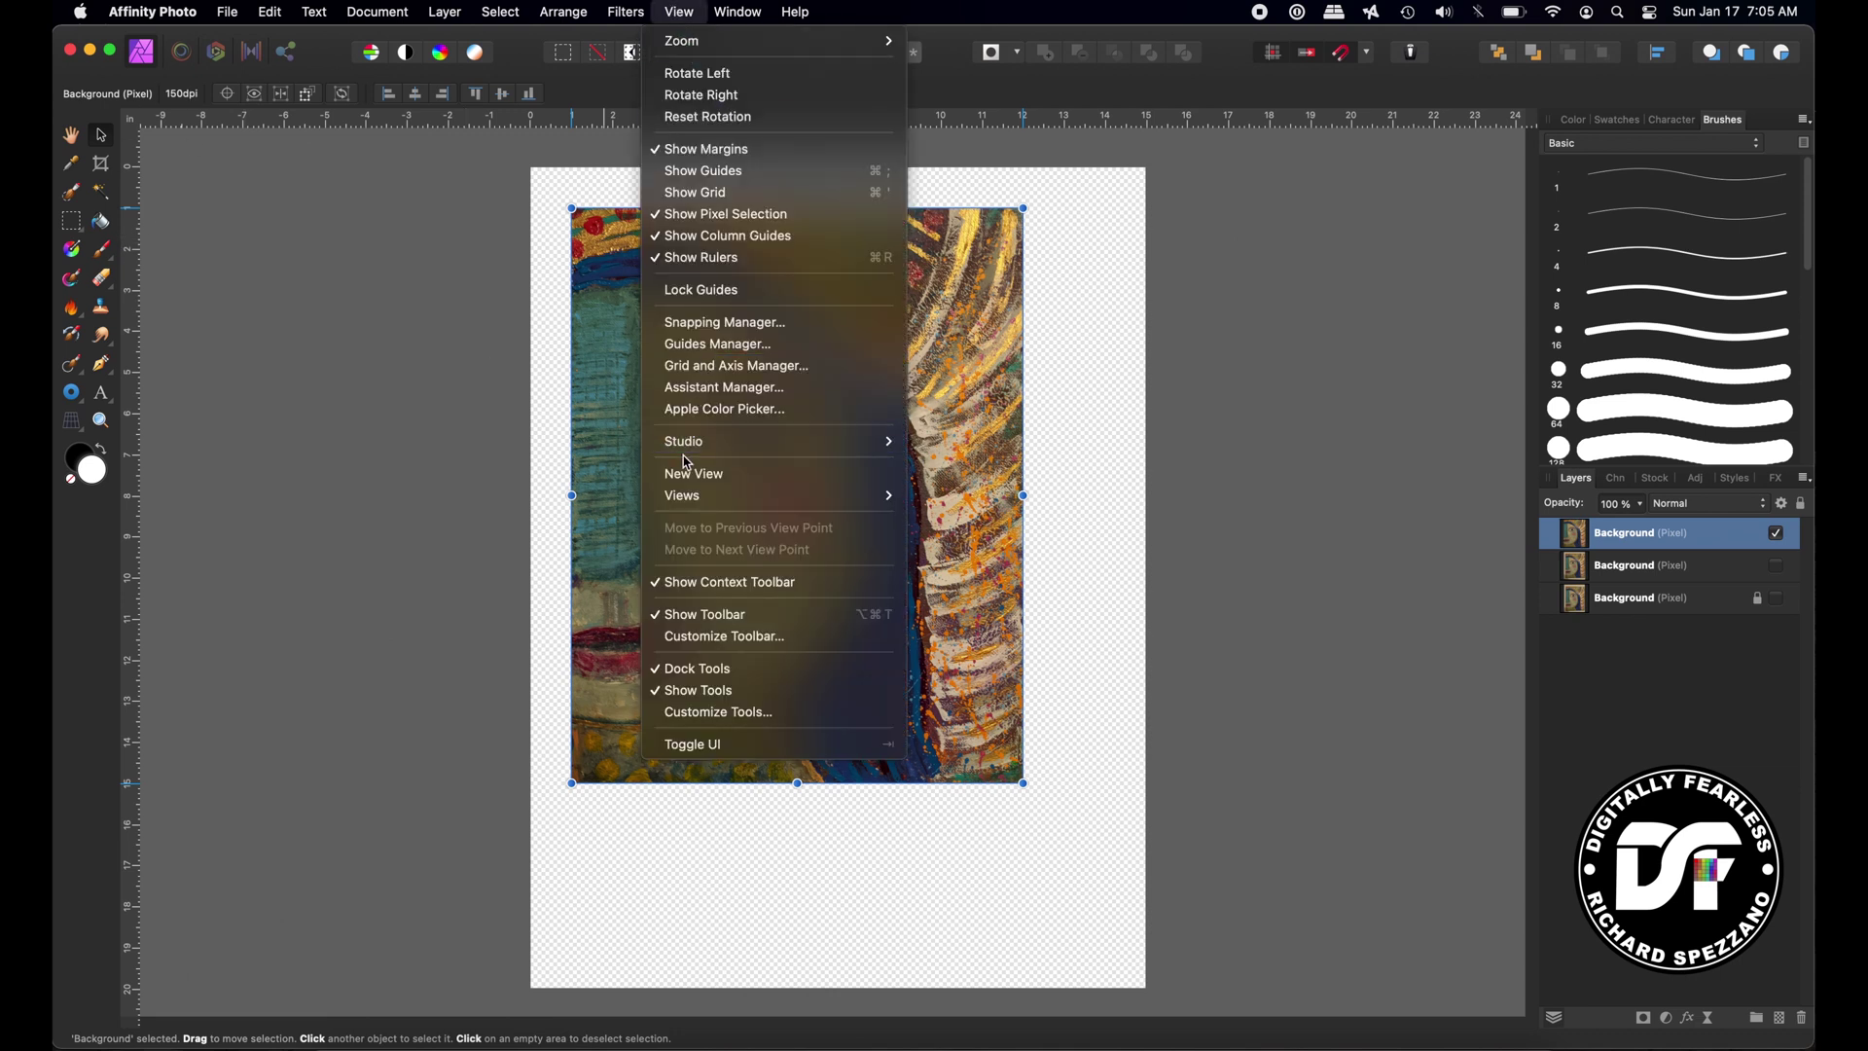
{"action": "mouse_move", "coordinate": [690, 454]}
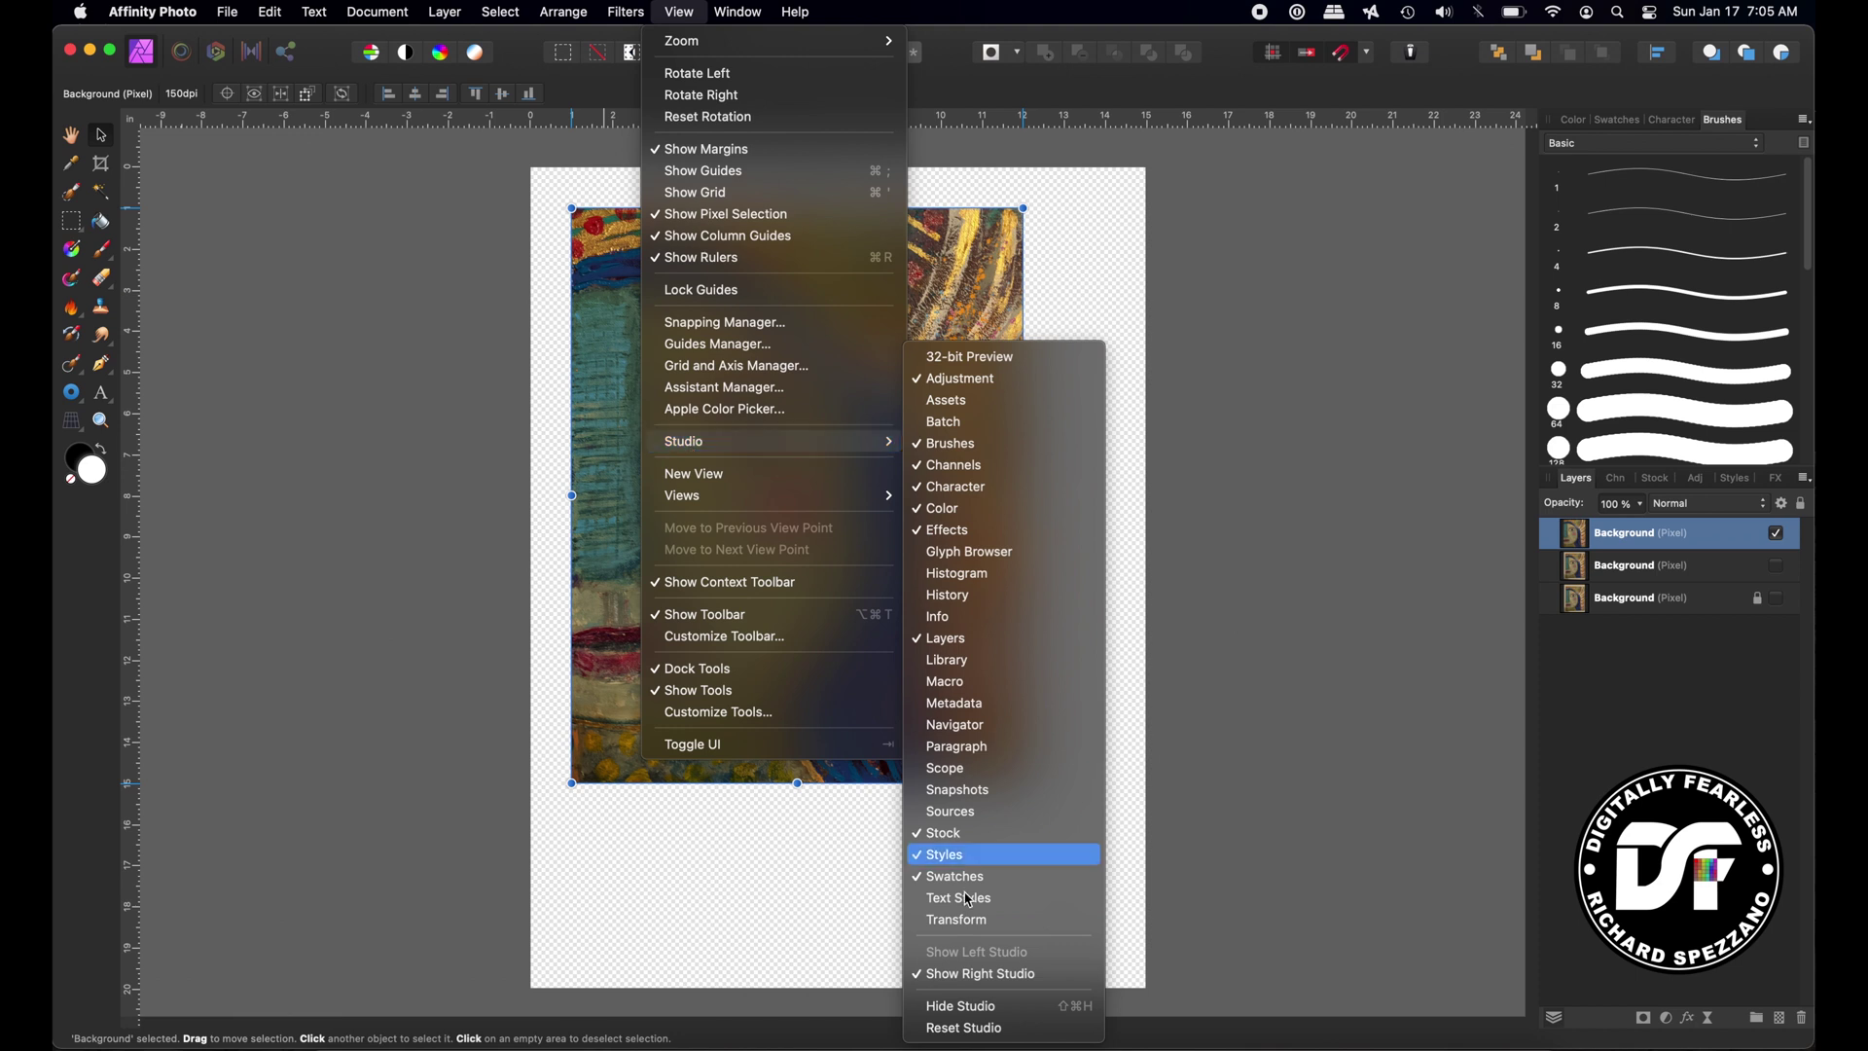
{"action": "left_click", "coordinate": [946, 922]}
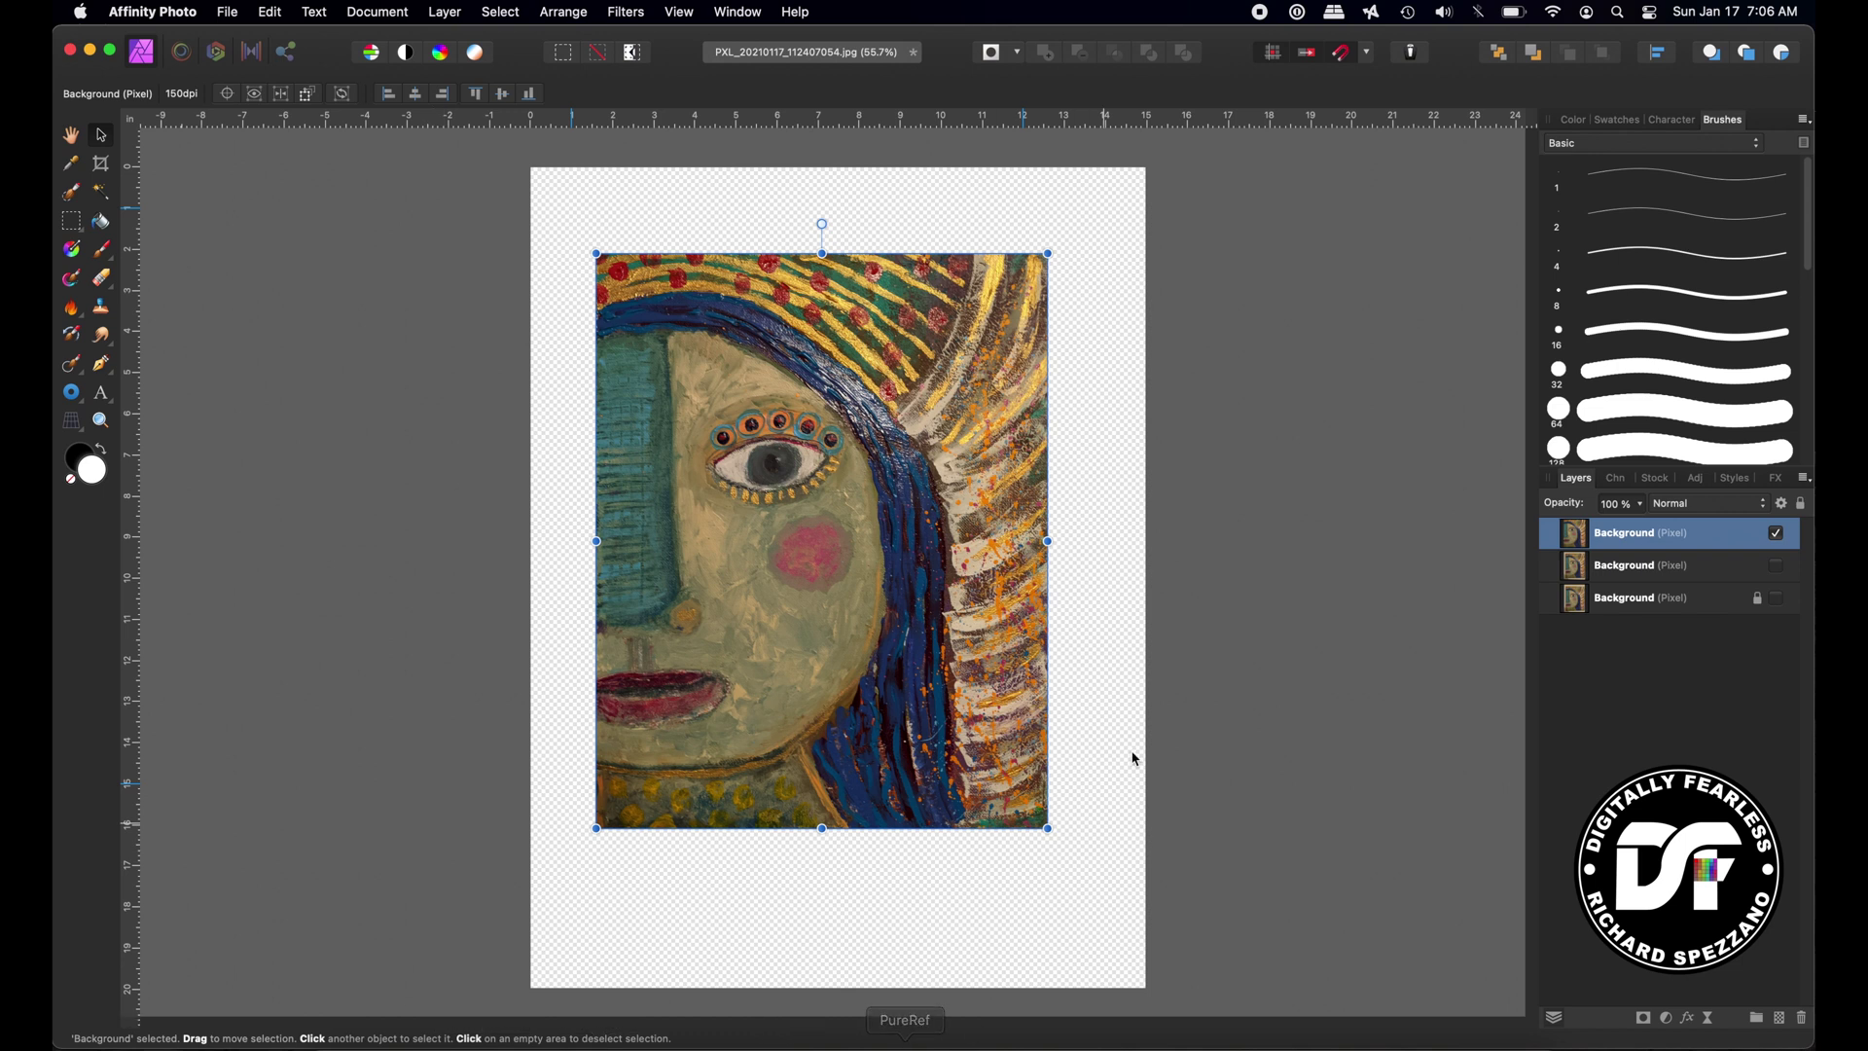
Reposition the cut-out painting layer near the middle of the canvas, snapping it to the horizontal center.
{"action": "left_click_drag", "start_coordinate": [664, 345], "coordinate": [644, 289]}
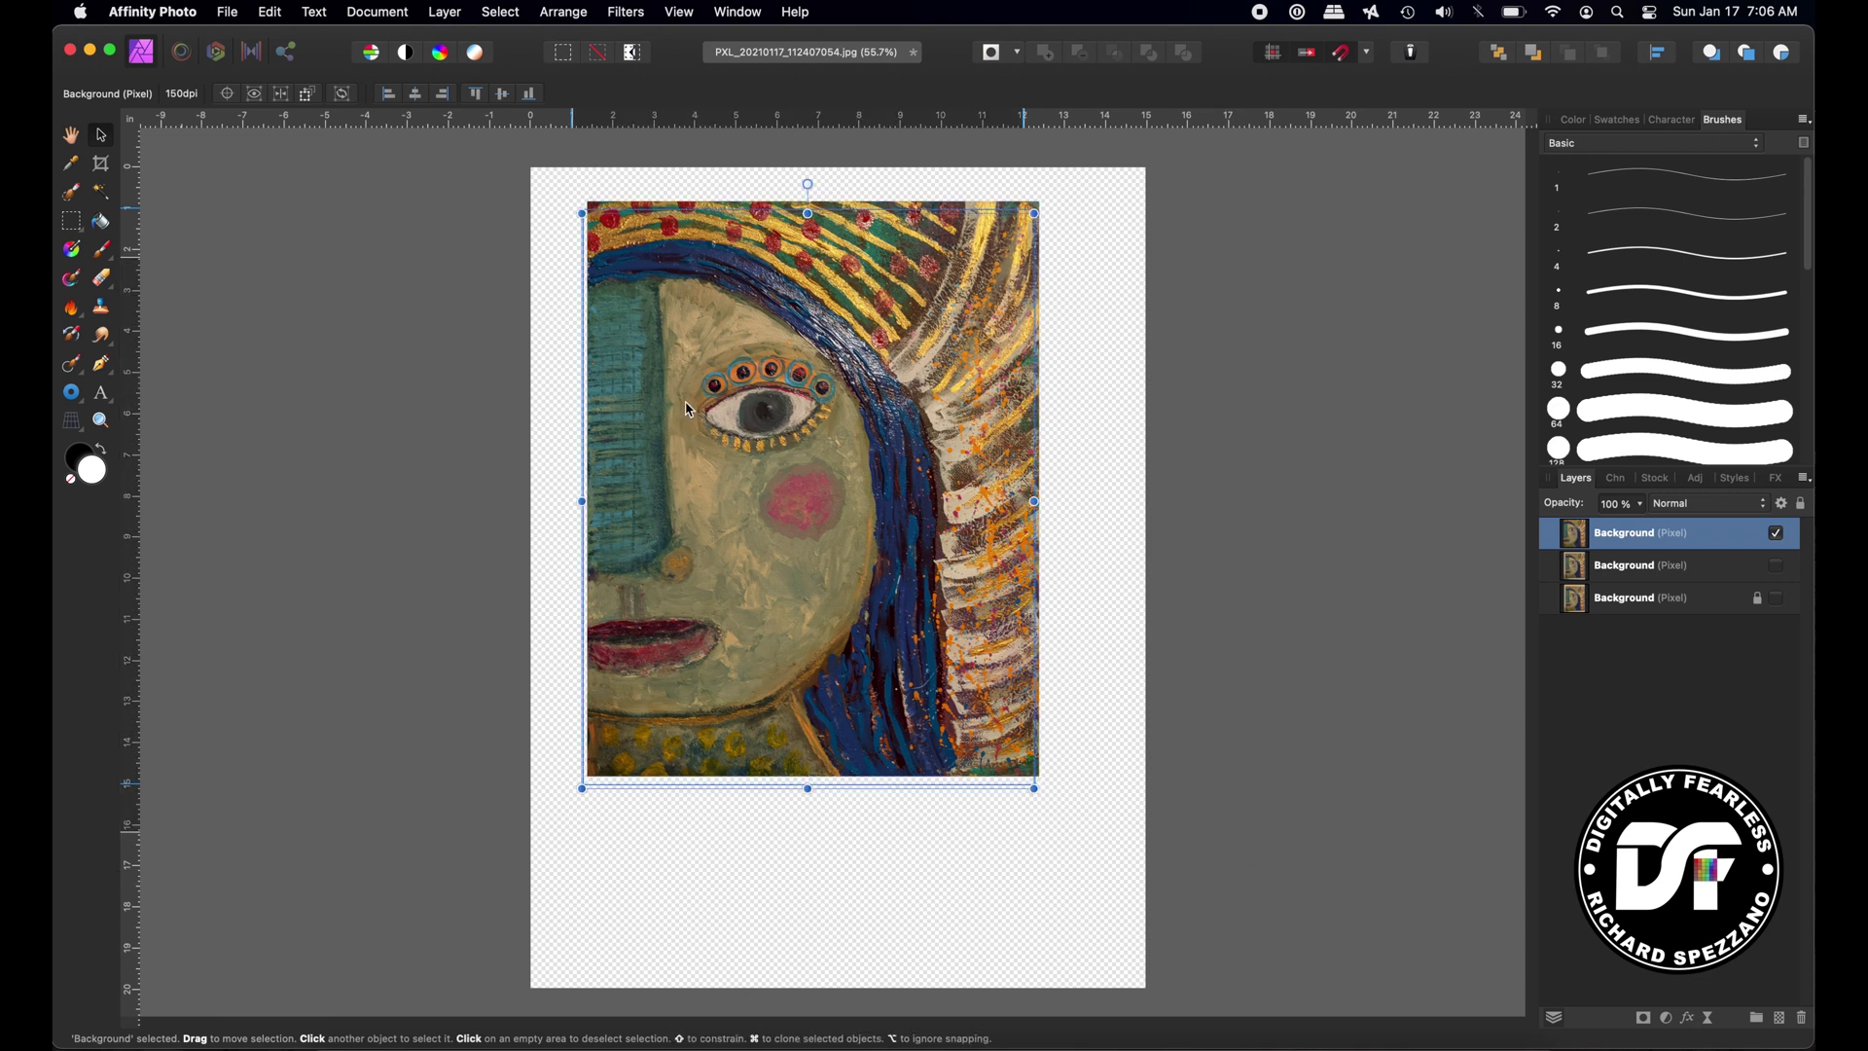
{"action": "left_click_drag", "start_coordinate": [711, 386], "coordinate": [830, 393]}
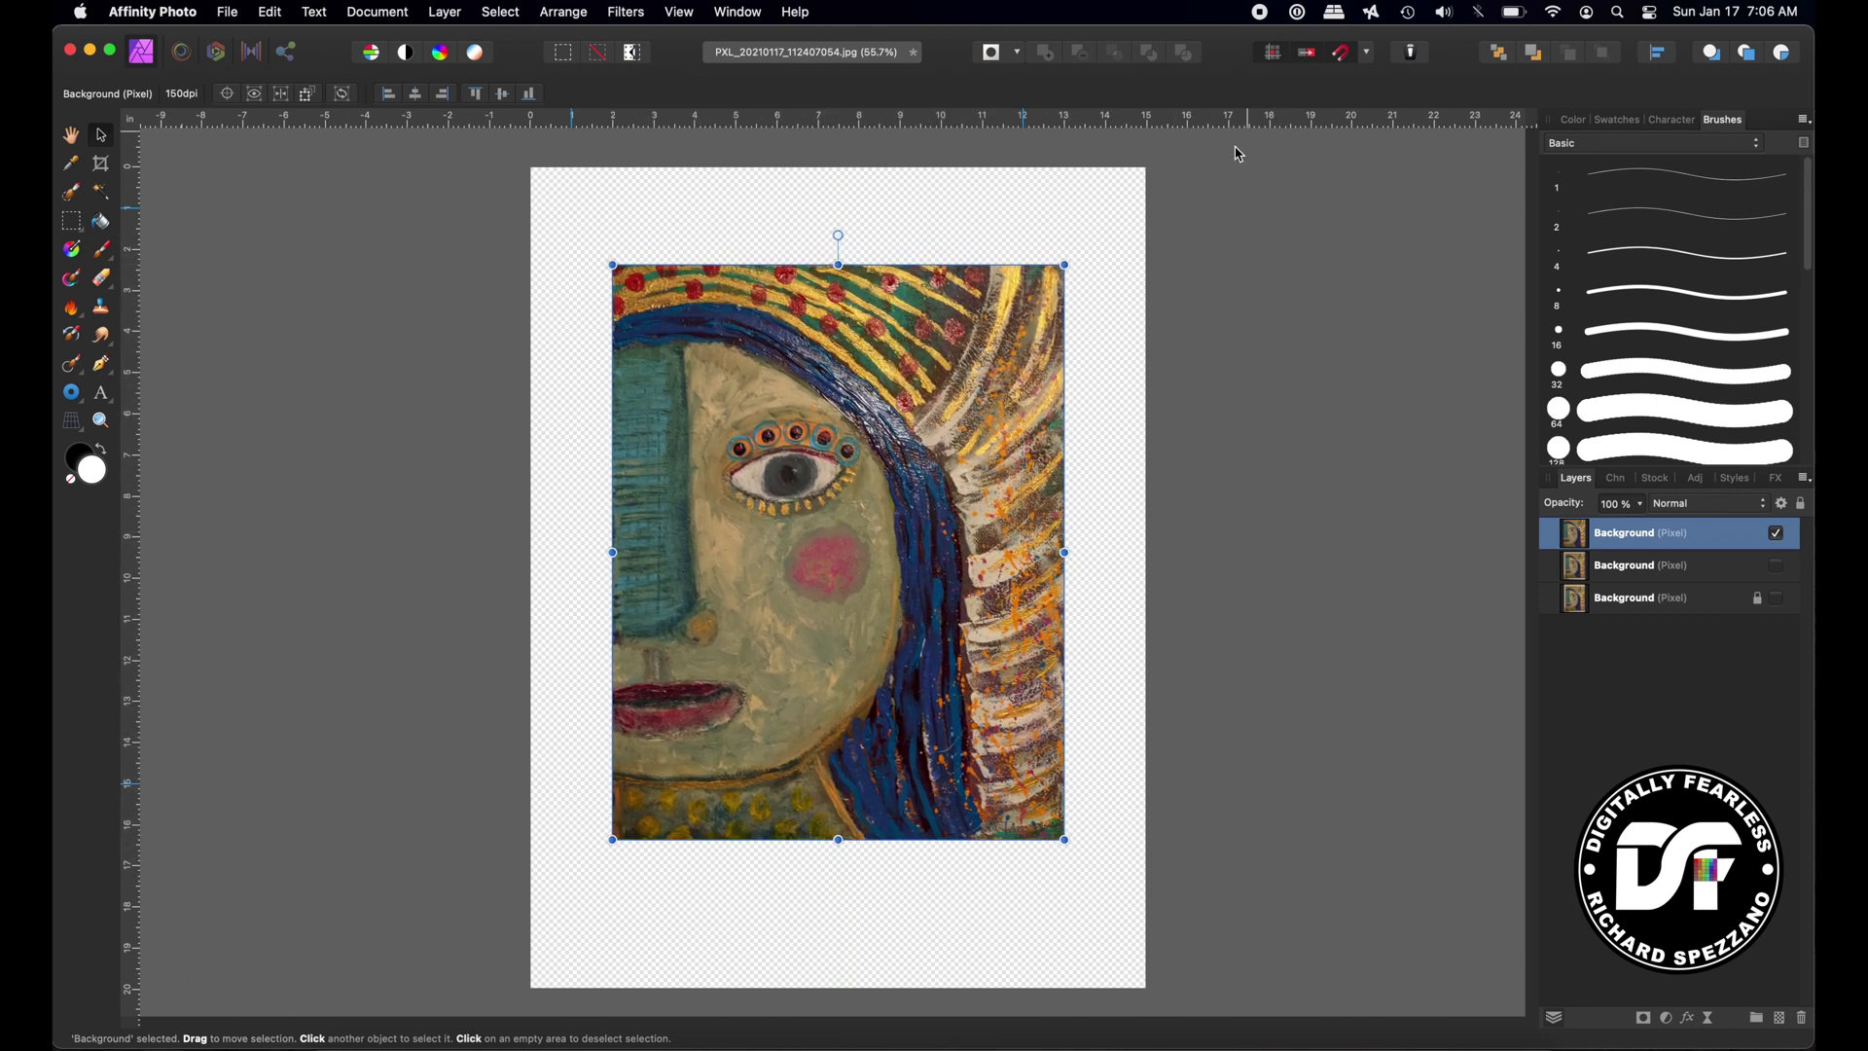
{"action": "mouse_move", "coordinate": [1012, 516]}
{"action": "left_mouse_down"}
{"action": "mouse_move", "coordinate": [1013, 455]}
{"action": "mouse_move", "coordinate": [1017, 553]}
{"action": "left_mouse_up"}
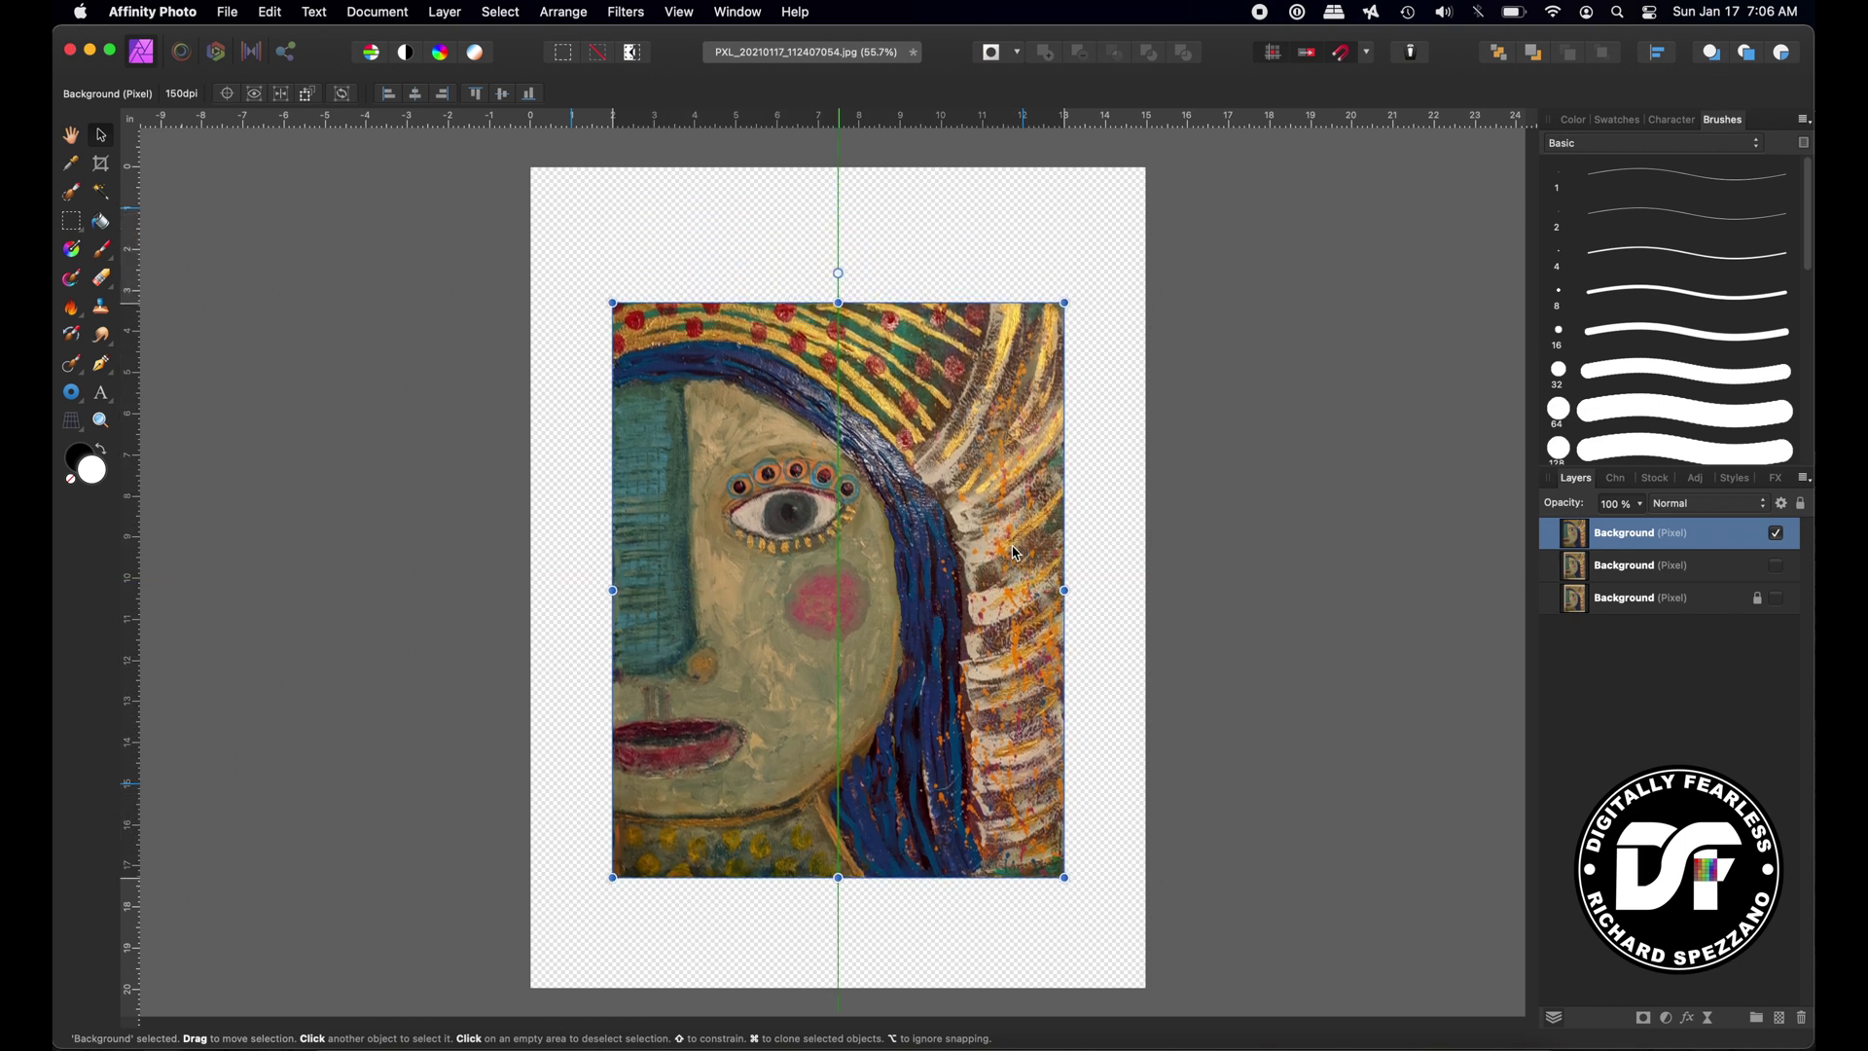
{"action": "left_click_drag", "start_coordinate": [1017, 541], "coordinate": [1017, 541]}
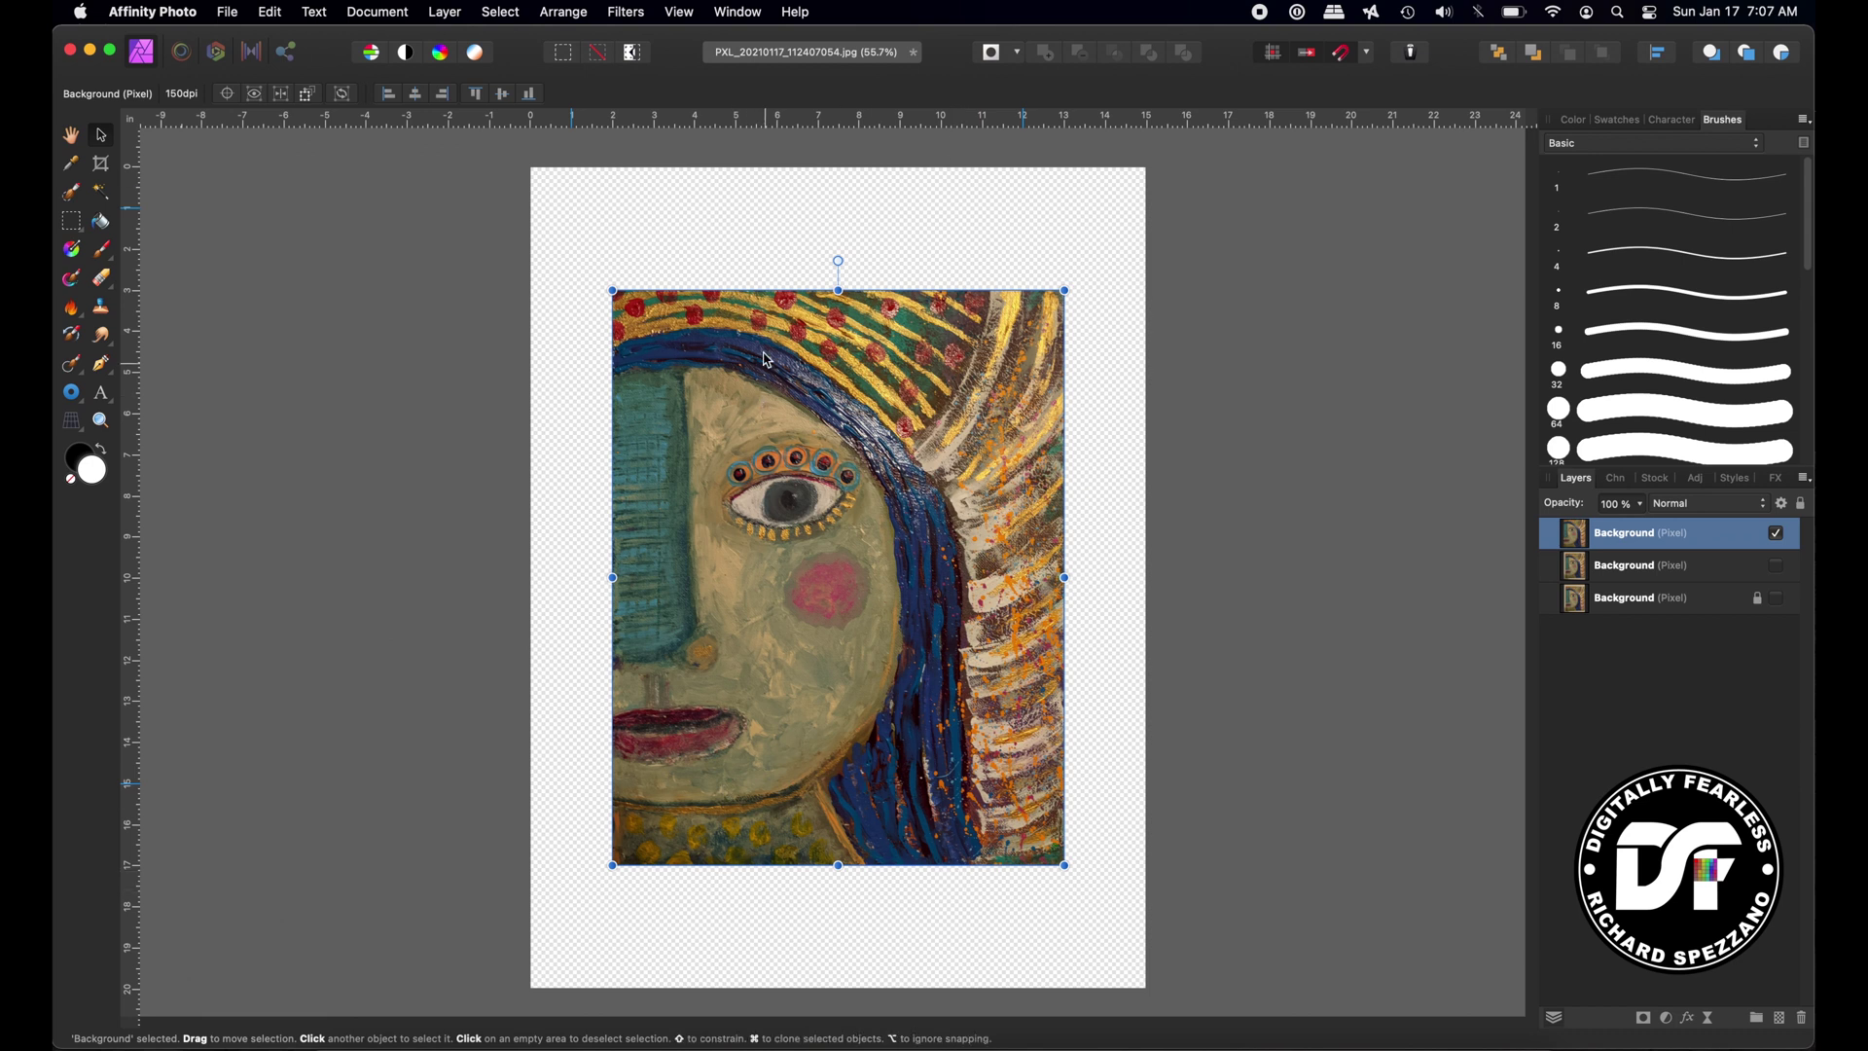
Resize the canvas to 12 in wide by 15 in high, anchored at its center.
{"action": "left_click", "coordinate": [394, 12]}
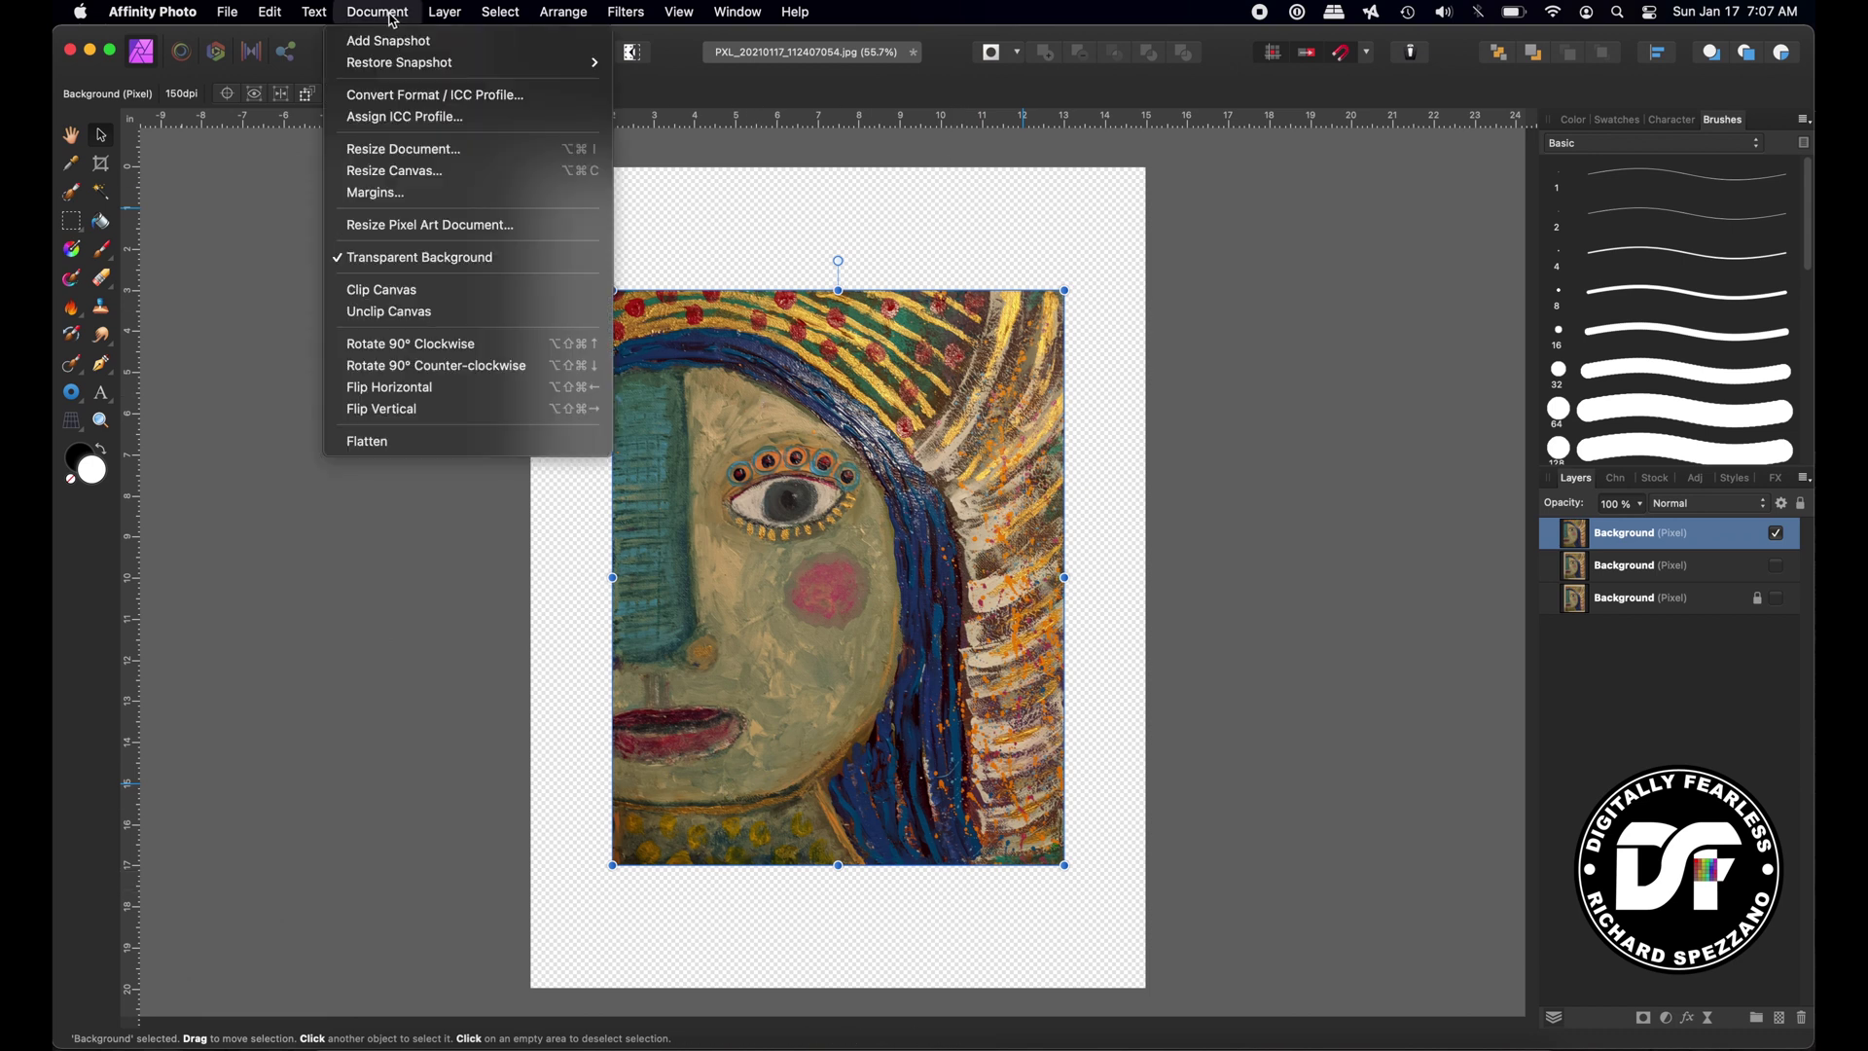
{"action": "left_click", "coordinate": [394, 172]}
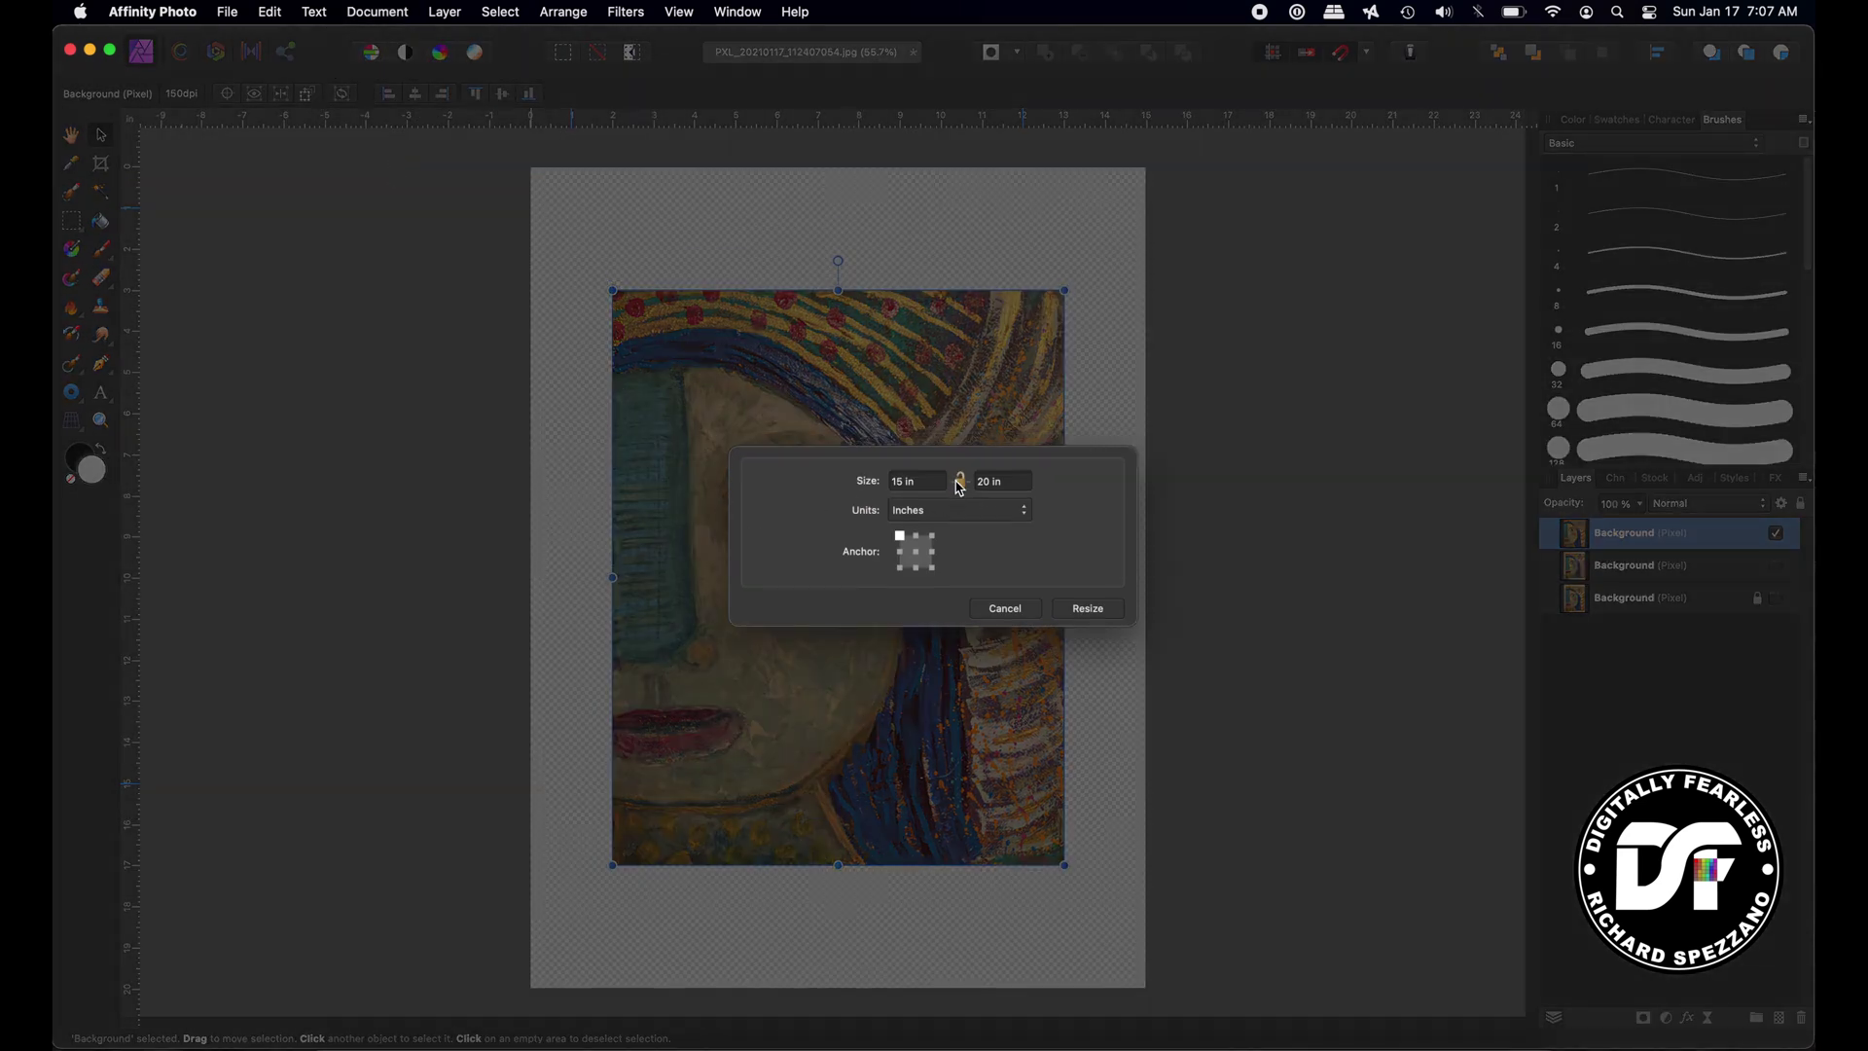
{"action": "left_click", "coordinate": [900, 483]}
{"action": "type", "text": "12"}
{"action": "left_click", "coordinate": [1020, 481]}
{"action": "type", "text": "1"}
{"action": "left_click", "coordinate": [916, 552]}
{"action": "left_click", "coordinate": [1094, 610]}
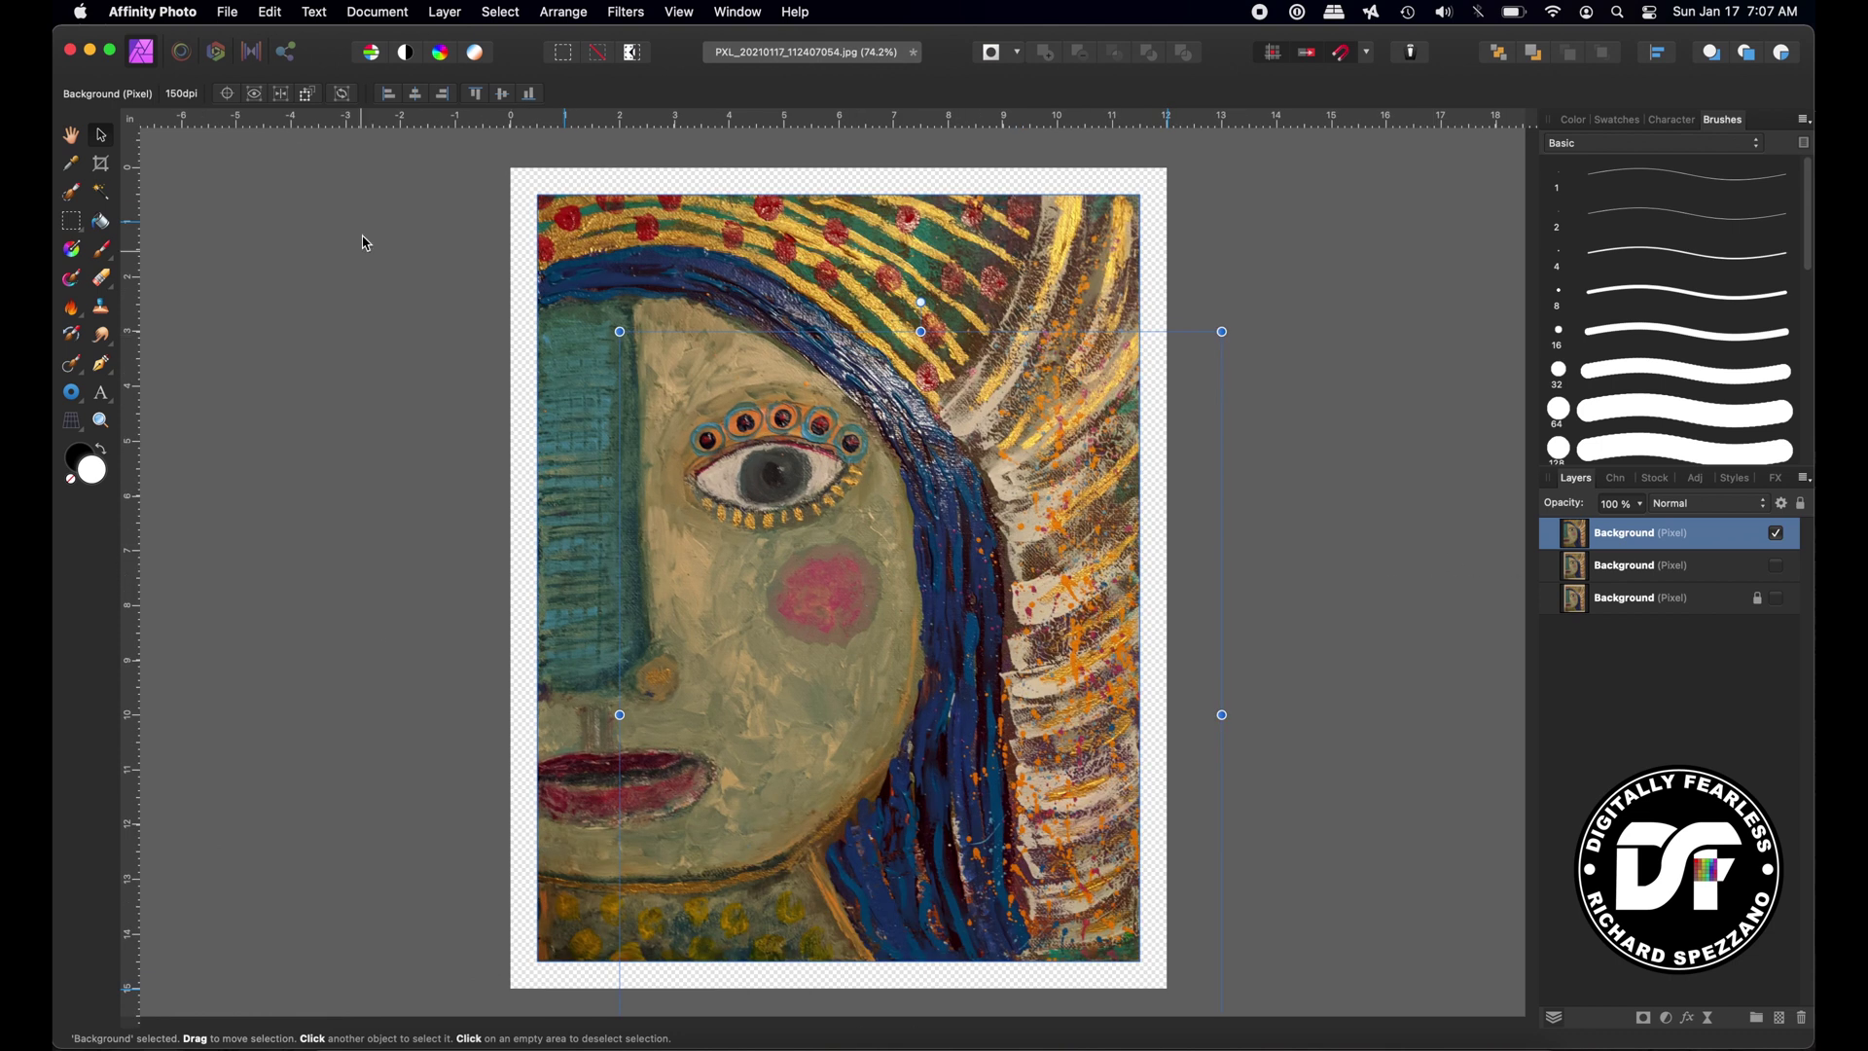
Add a new fill layer and place it directly beneath the cut-out painting layer.
{"action": "left_click", "coordinate": [443, 12]}
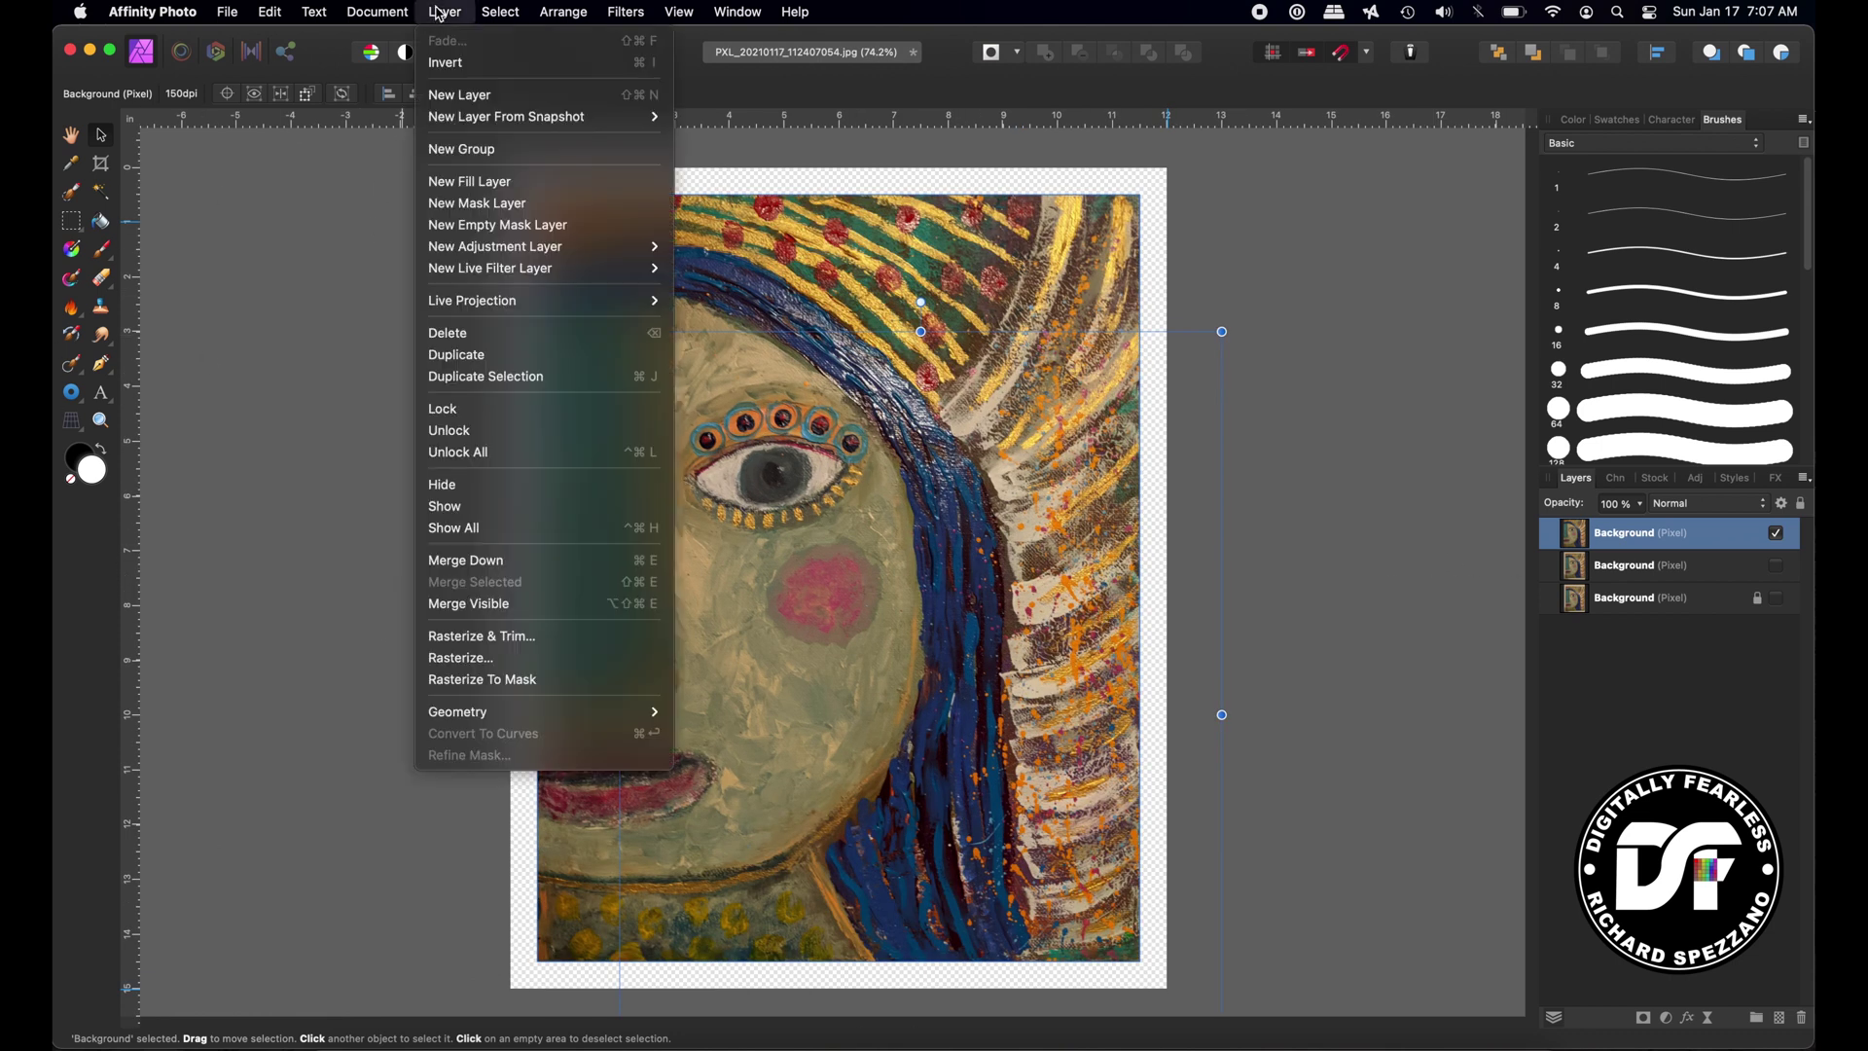
{"action": "left_click", "coordinate": [450, 182]}
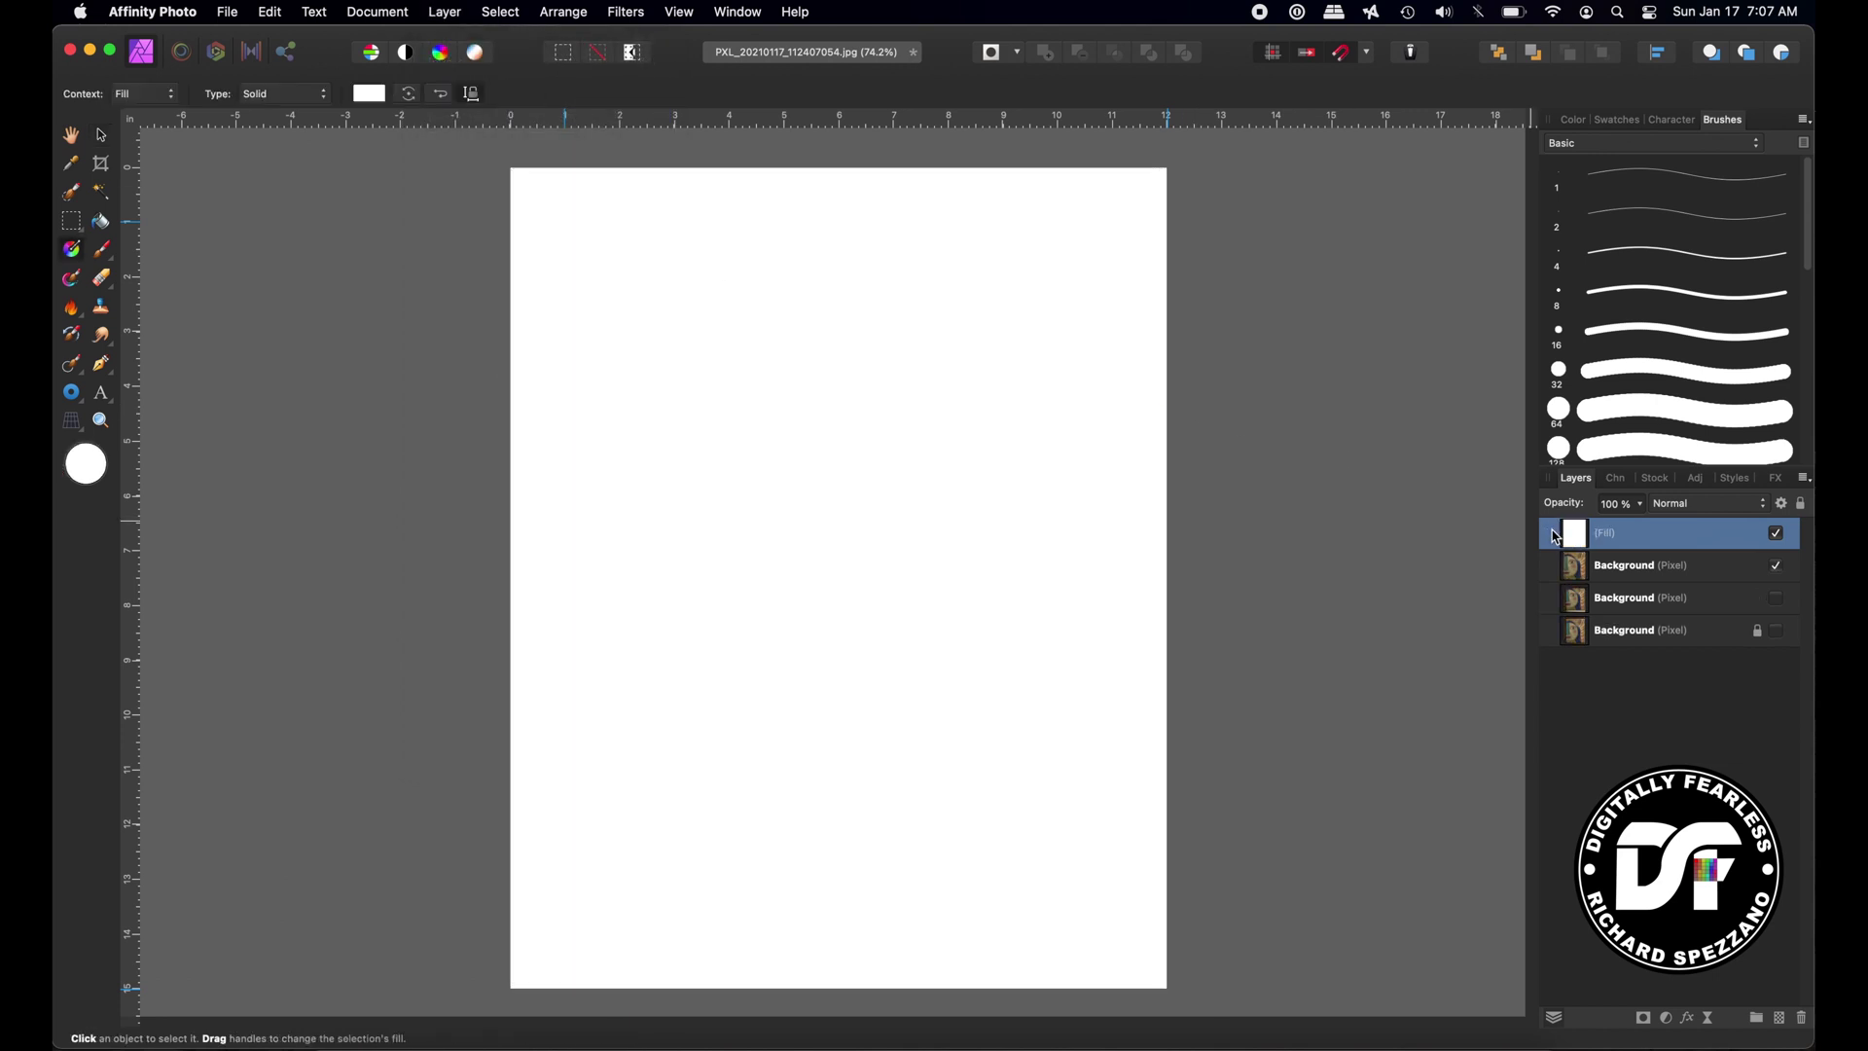
{"action": "left_click_drag", "start_coordinate": [1557, 537], "coordinate": [1571, 582]}
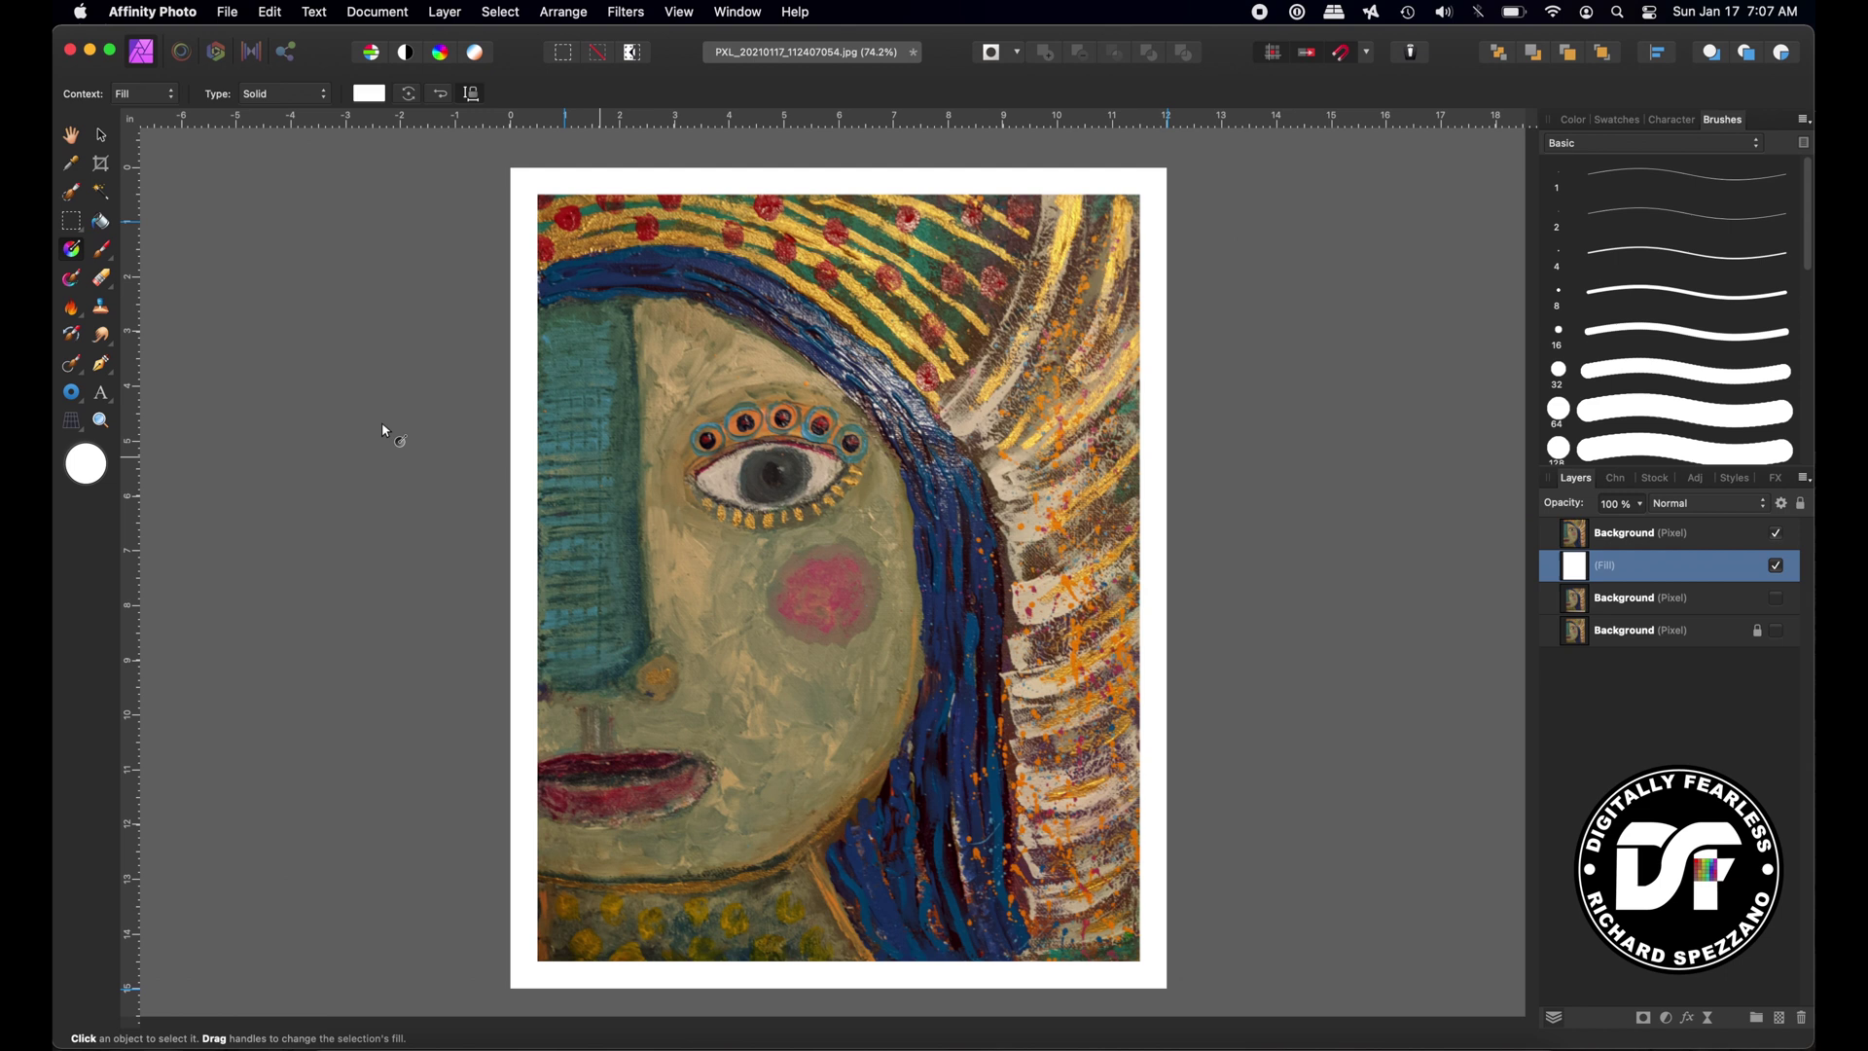
Change the fill layer's color to black, switch back to the Move tool, and deselect everything.
{"action": "double_click", "coordinate": [105, 469]}
{"action": "left_click_drag", "start_coordinate": [1110, 867], "coordinate": [1058, 738]}
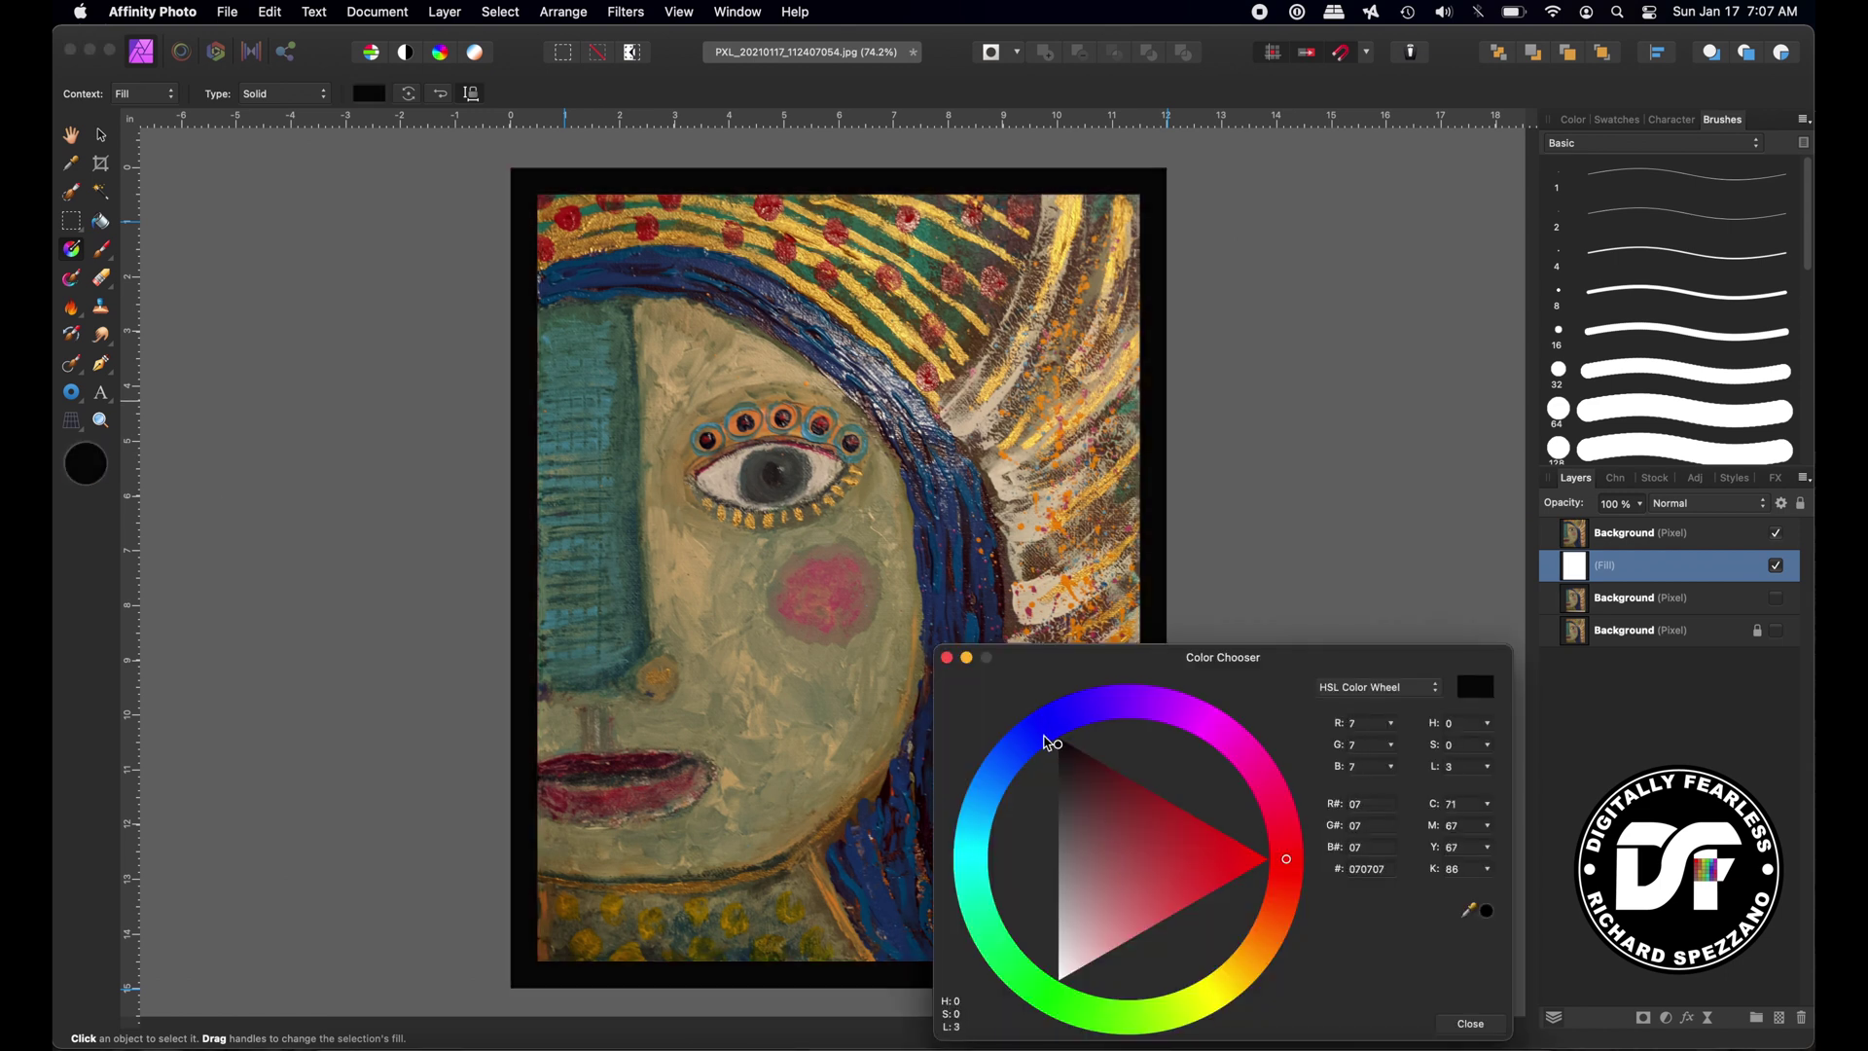
{"action": "left_click", "coordinate": [1470, 1024]}
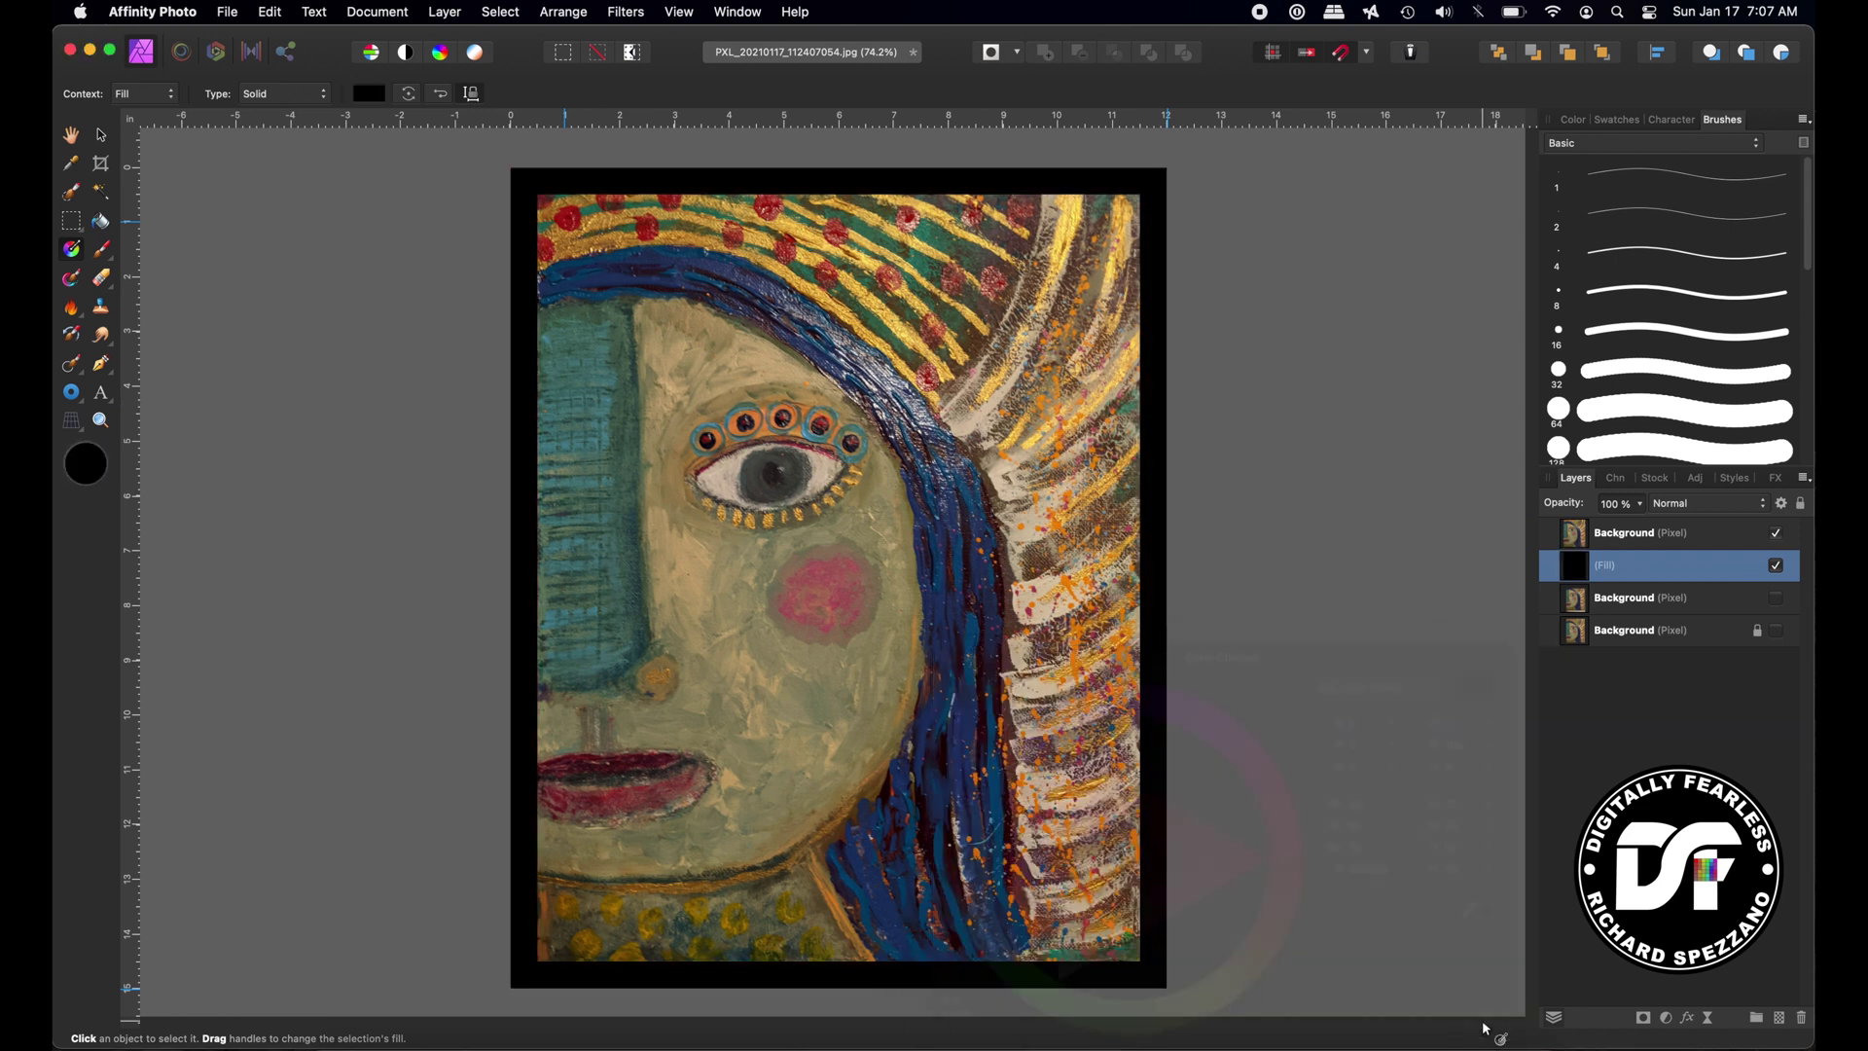
{"action": "left_click", "coordinate": [101, 134]}
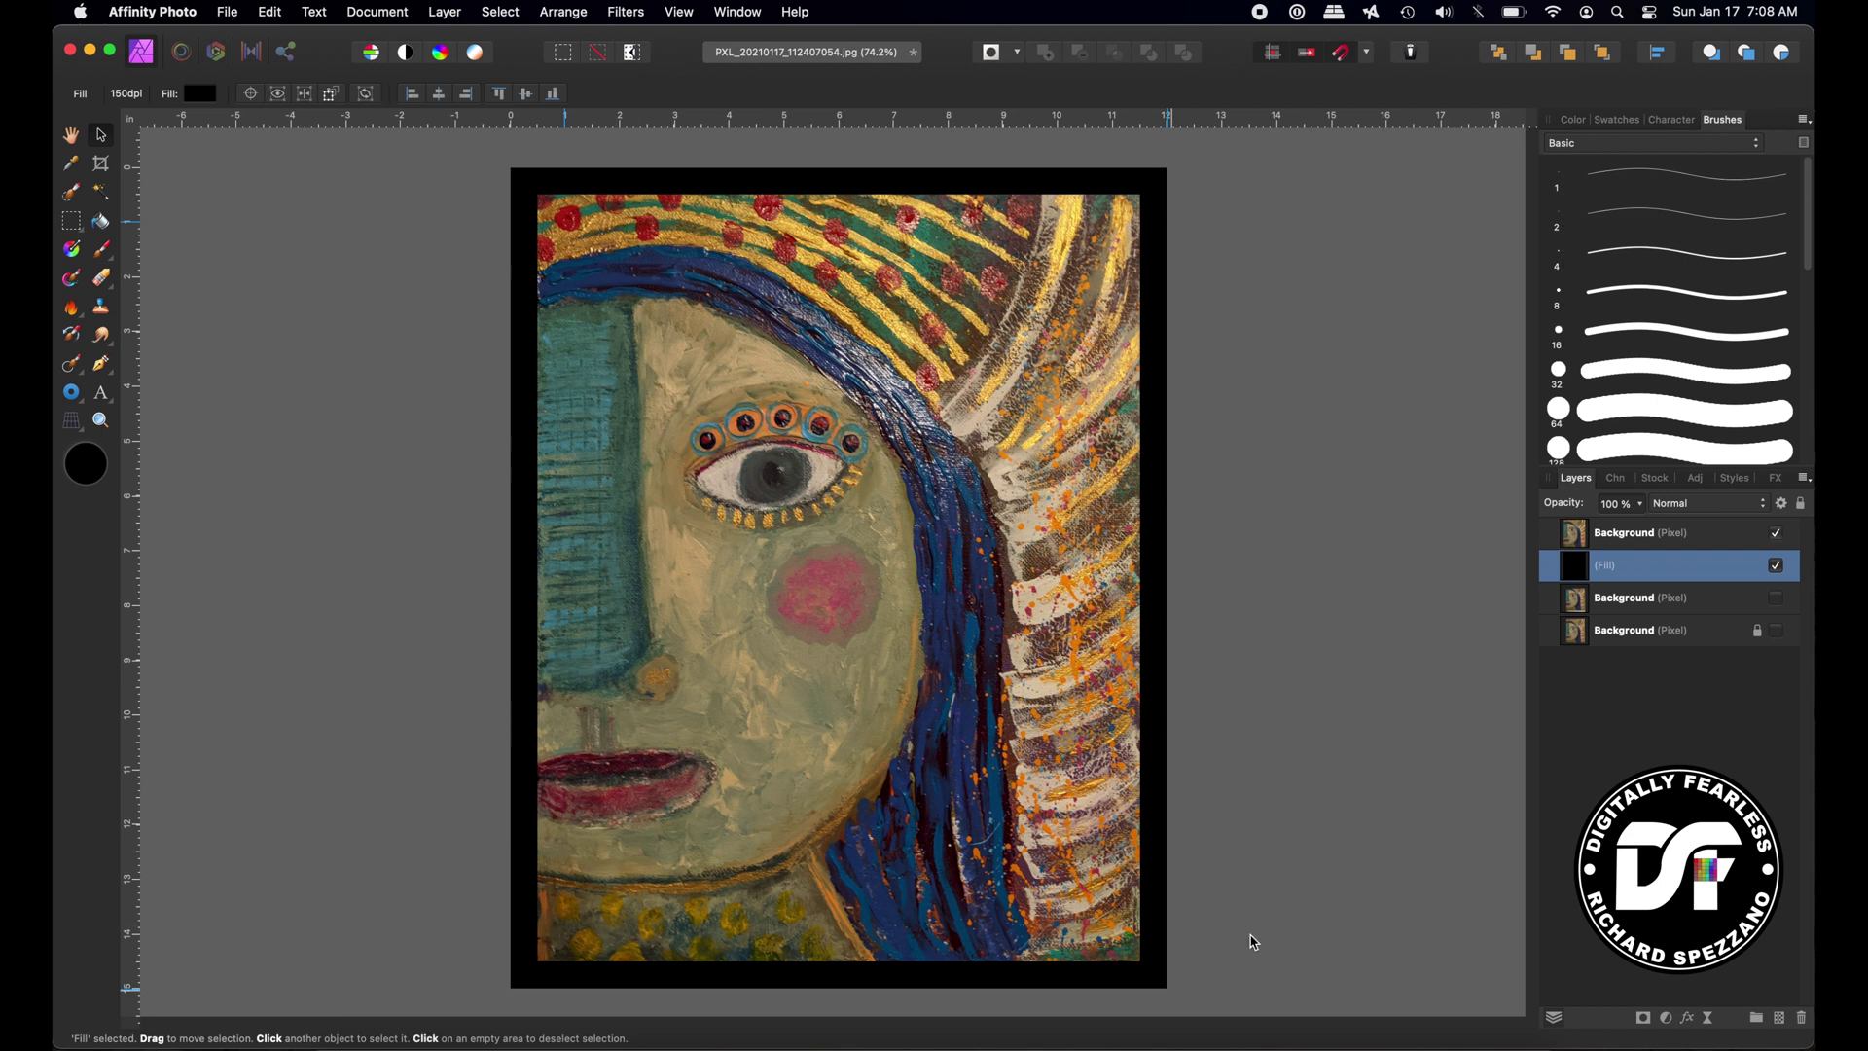
{"action": "left_click", "coordinate": [1230, 253]}
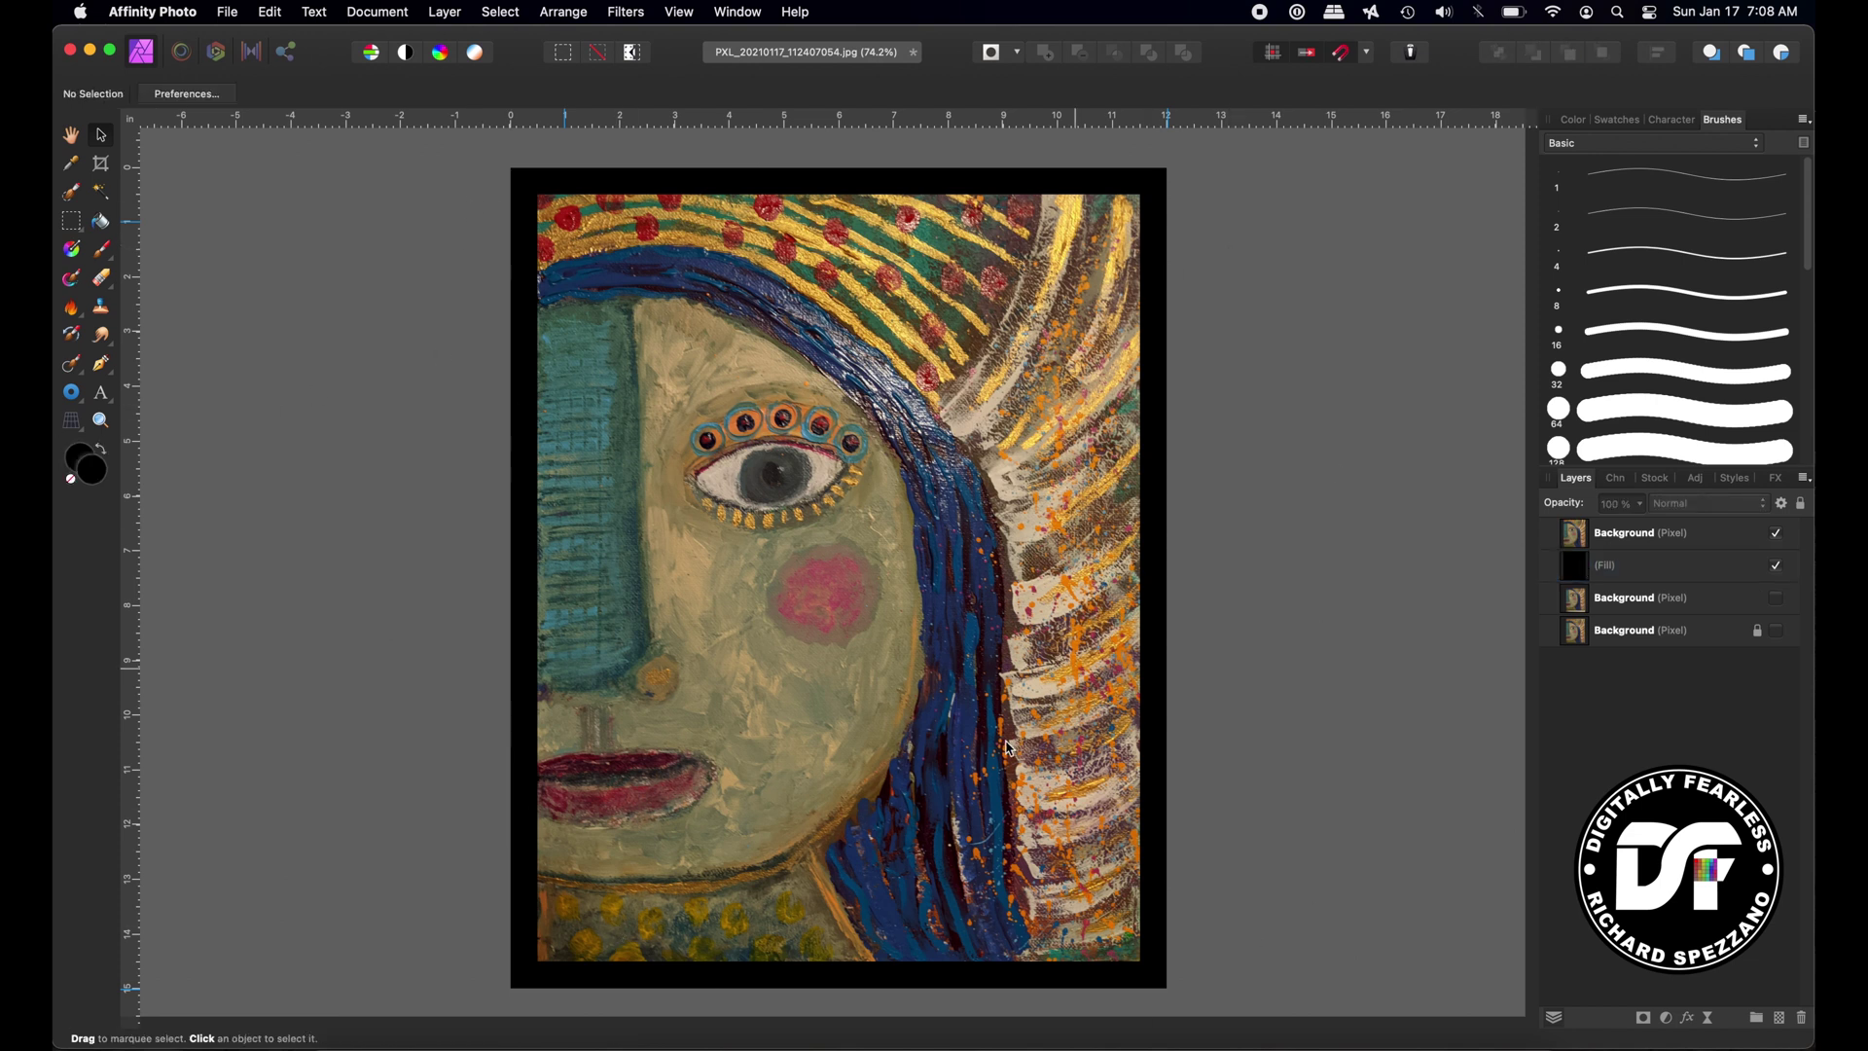
Check the JPEG export's pixel size and estimated file size, and leave without exporting.
{"action": "left_click", "coordinate": [227, 12]}
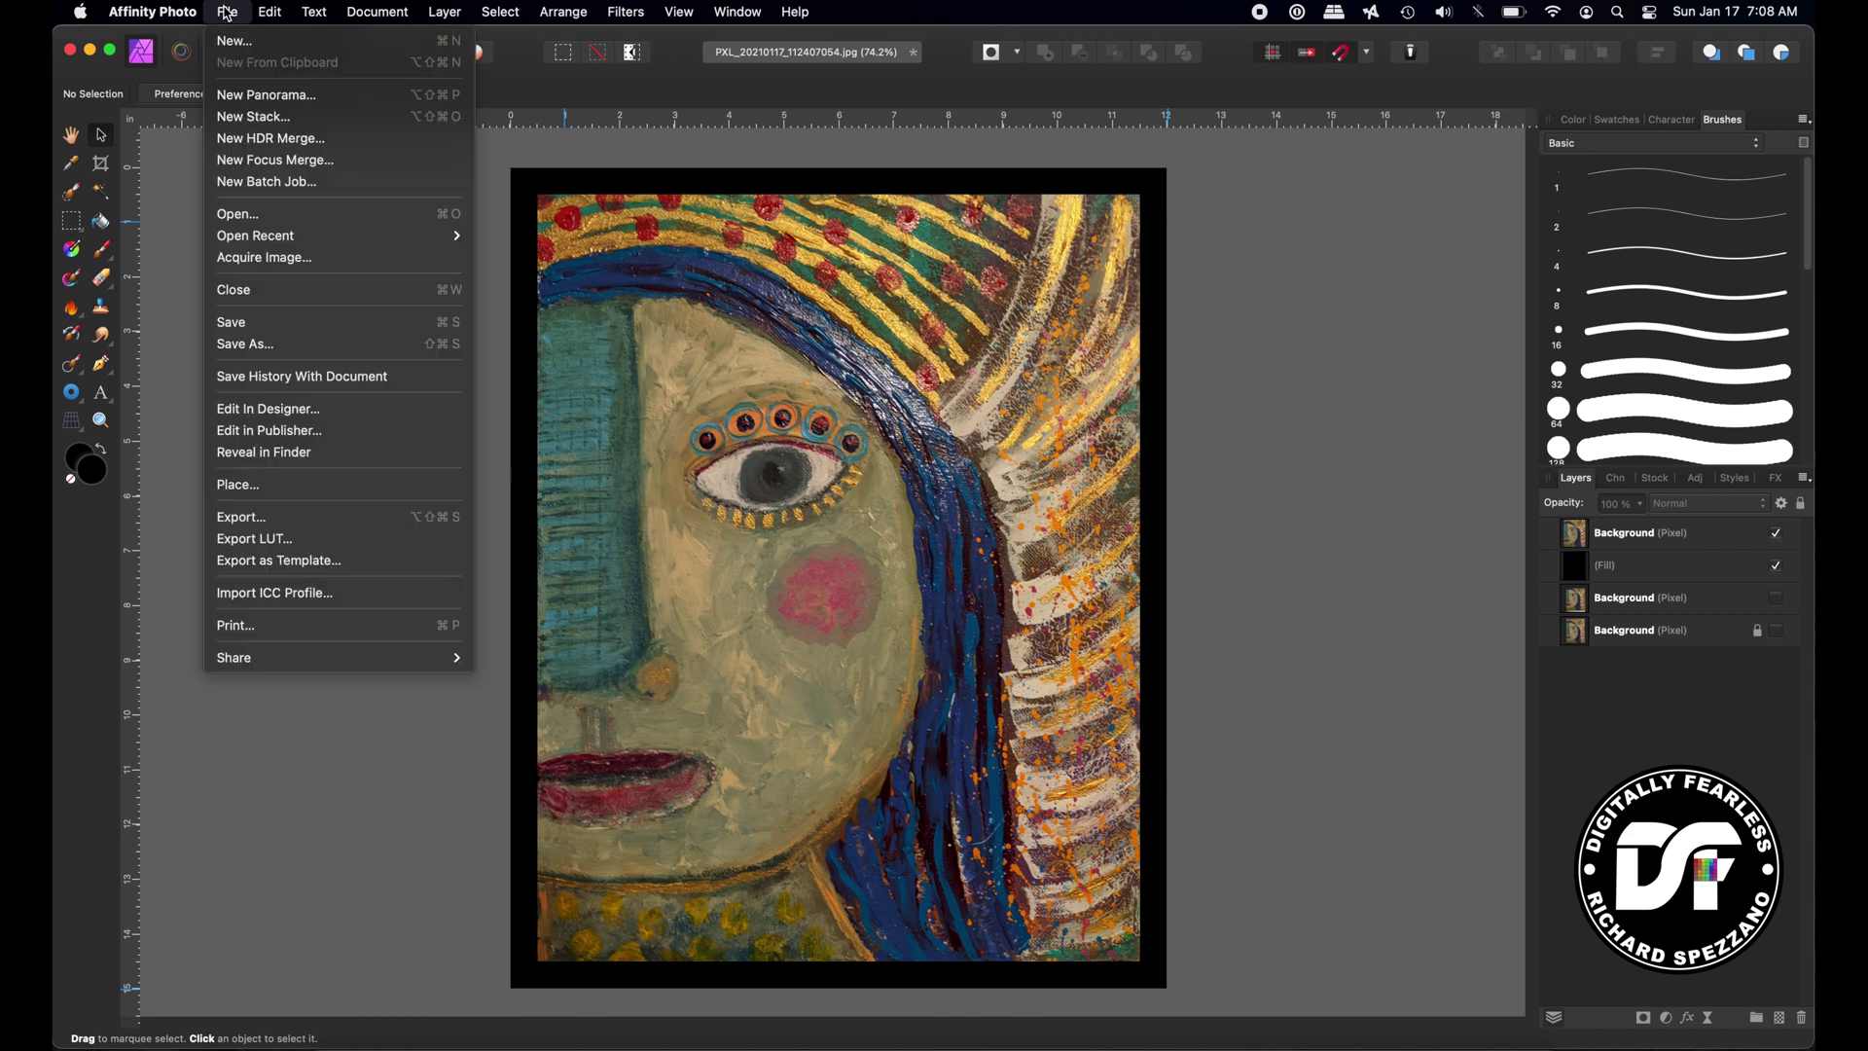
{"action": "left_click", "coordinate": [270, 519]}
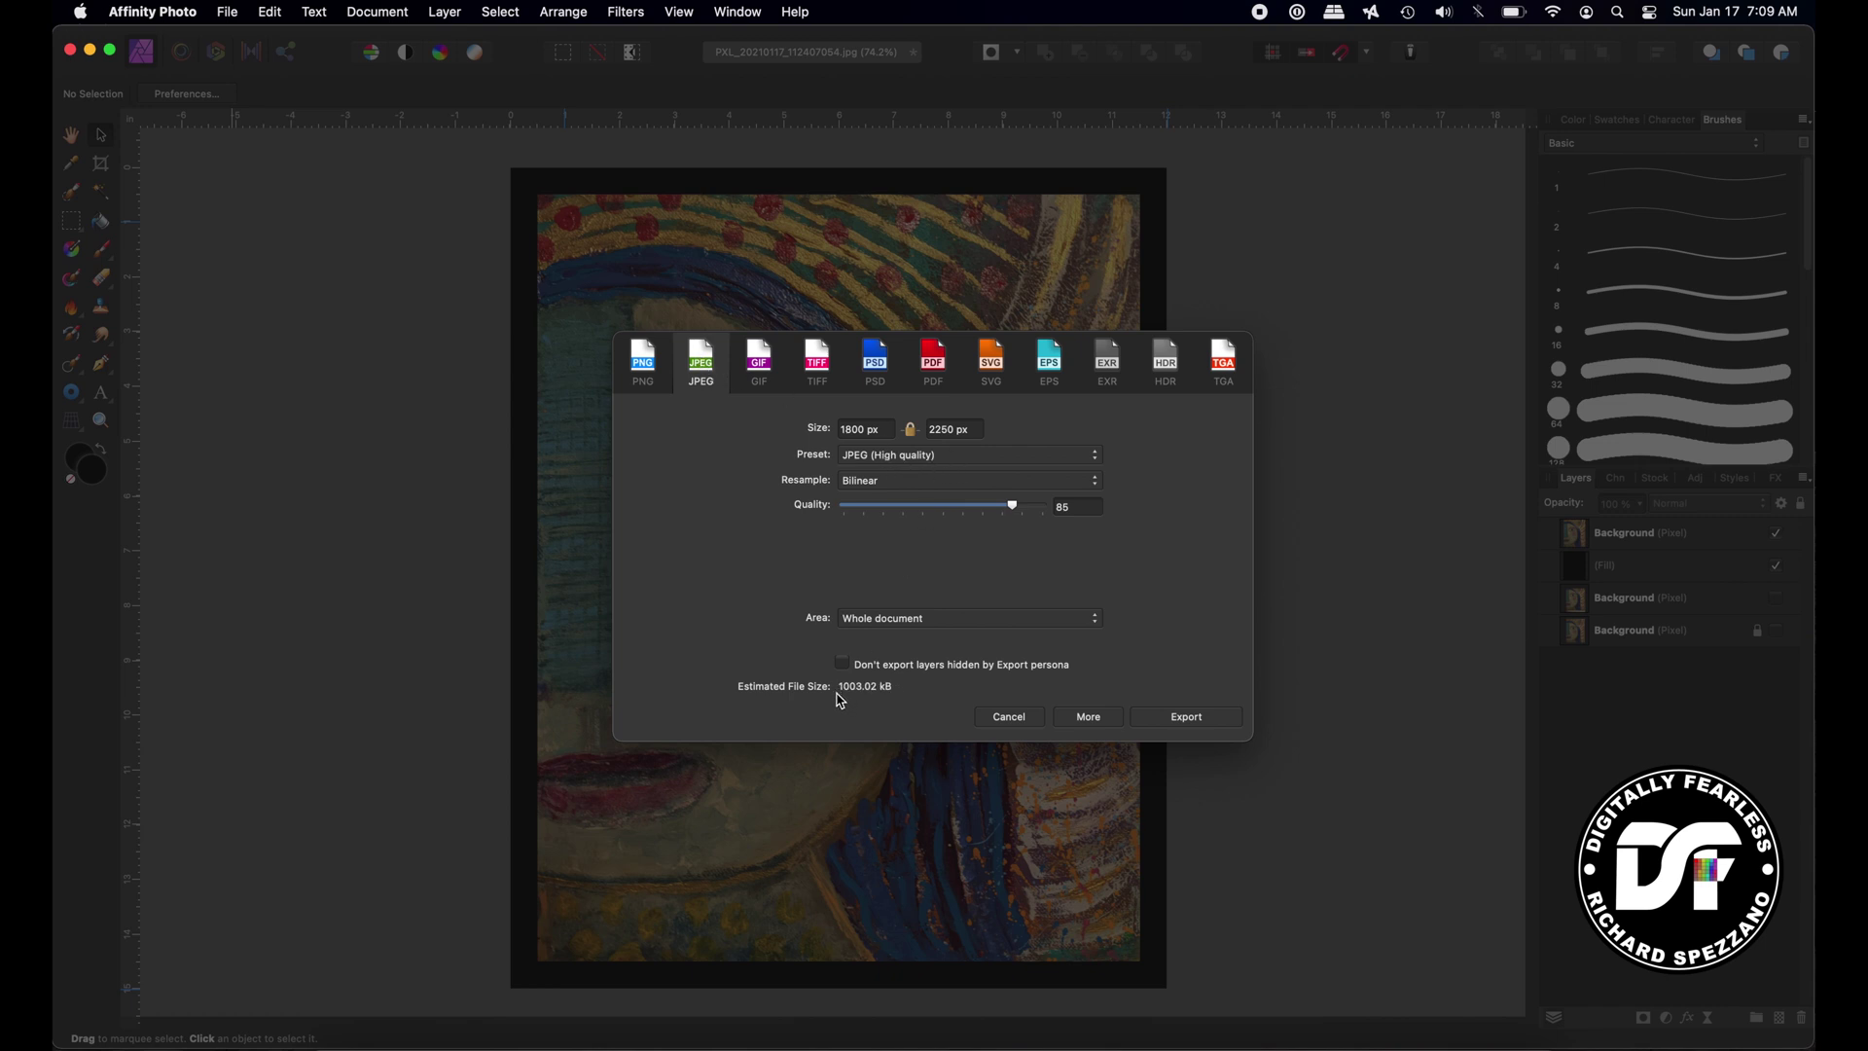
{"action": "left_click", "coordinate": [1007, 717]}
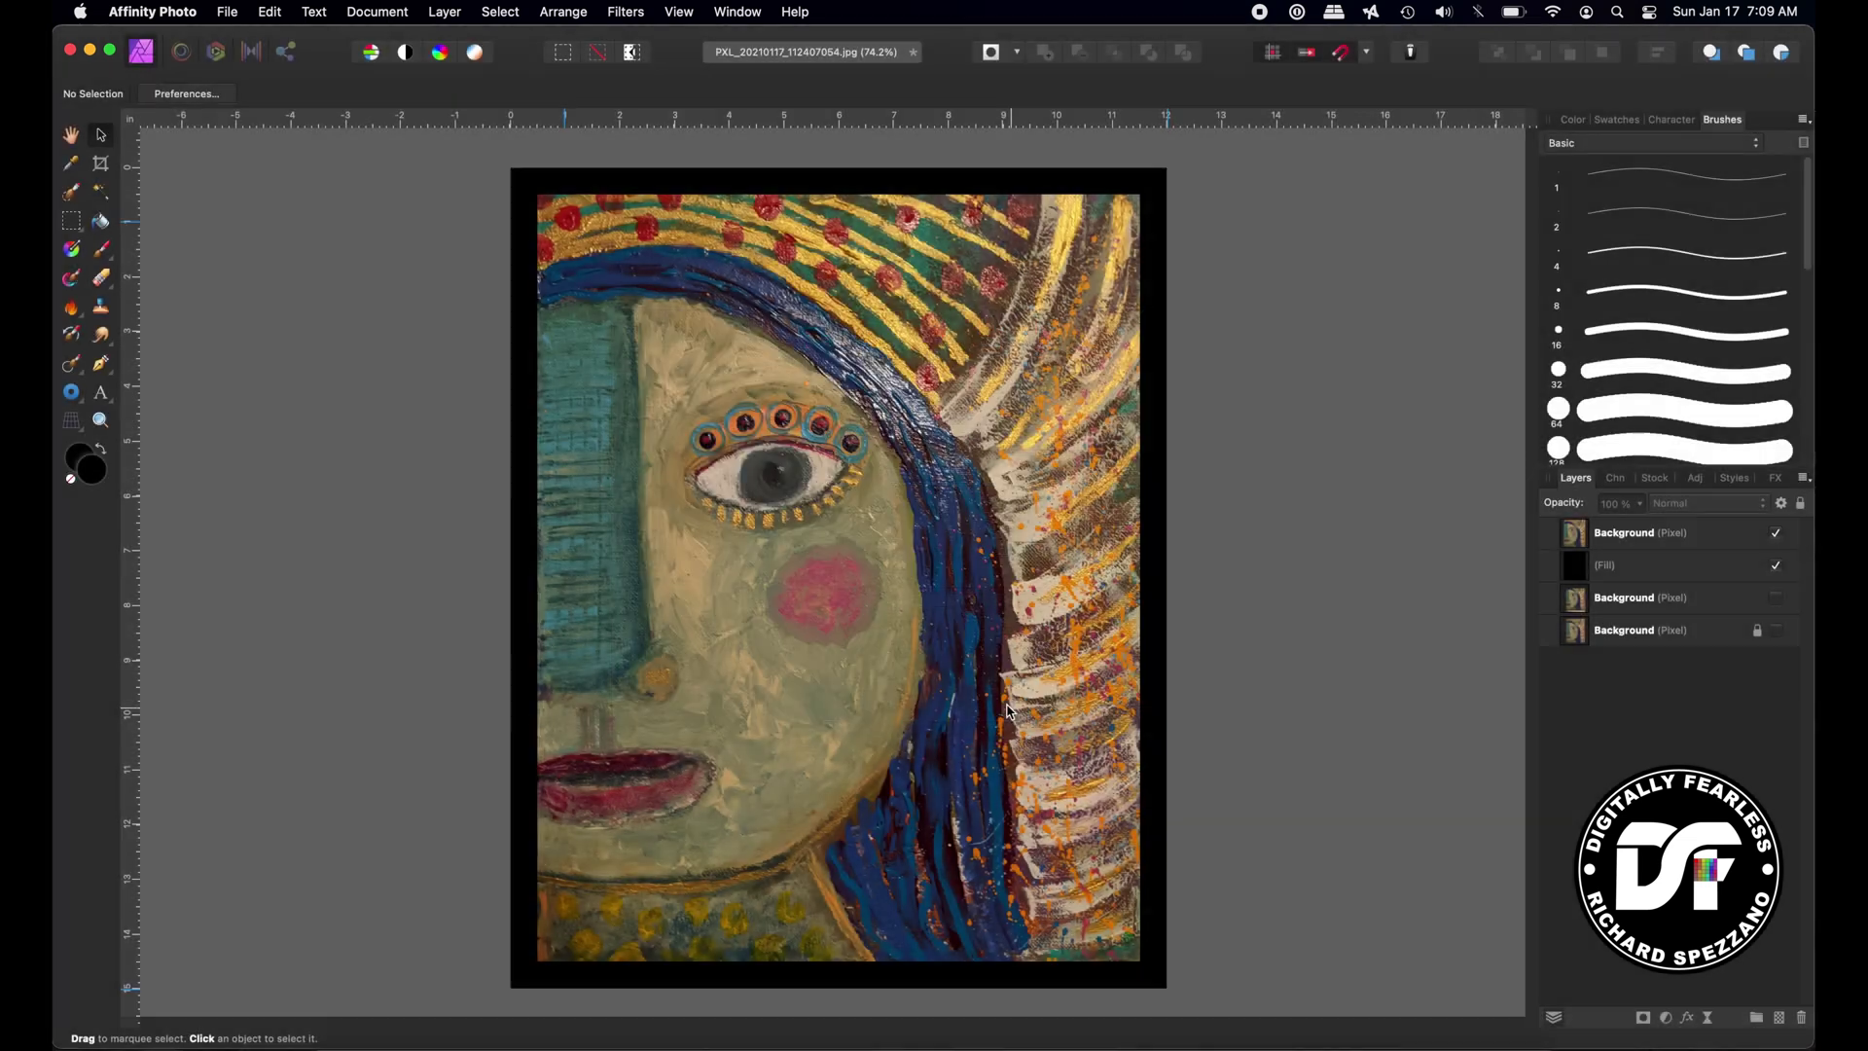
Resample the whole 12 × 15 in document to 100 DPI.
{"action": "left_click", "coordinate": [374, 13]}
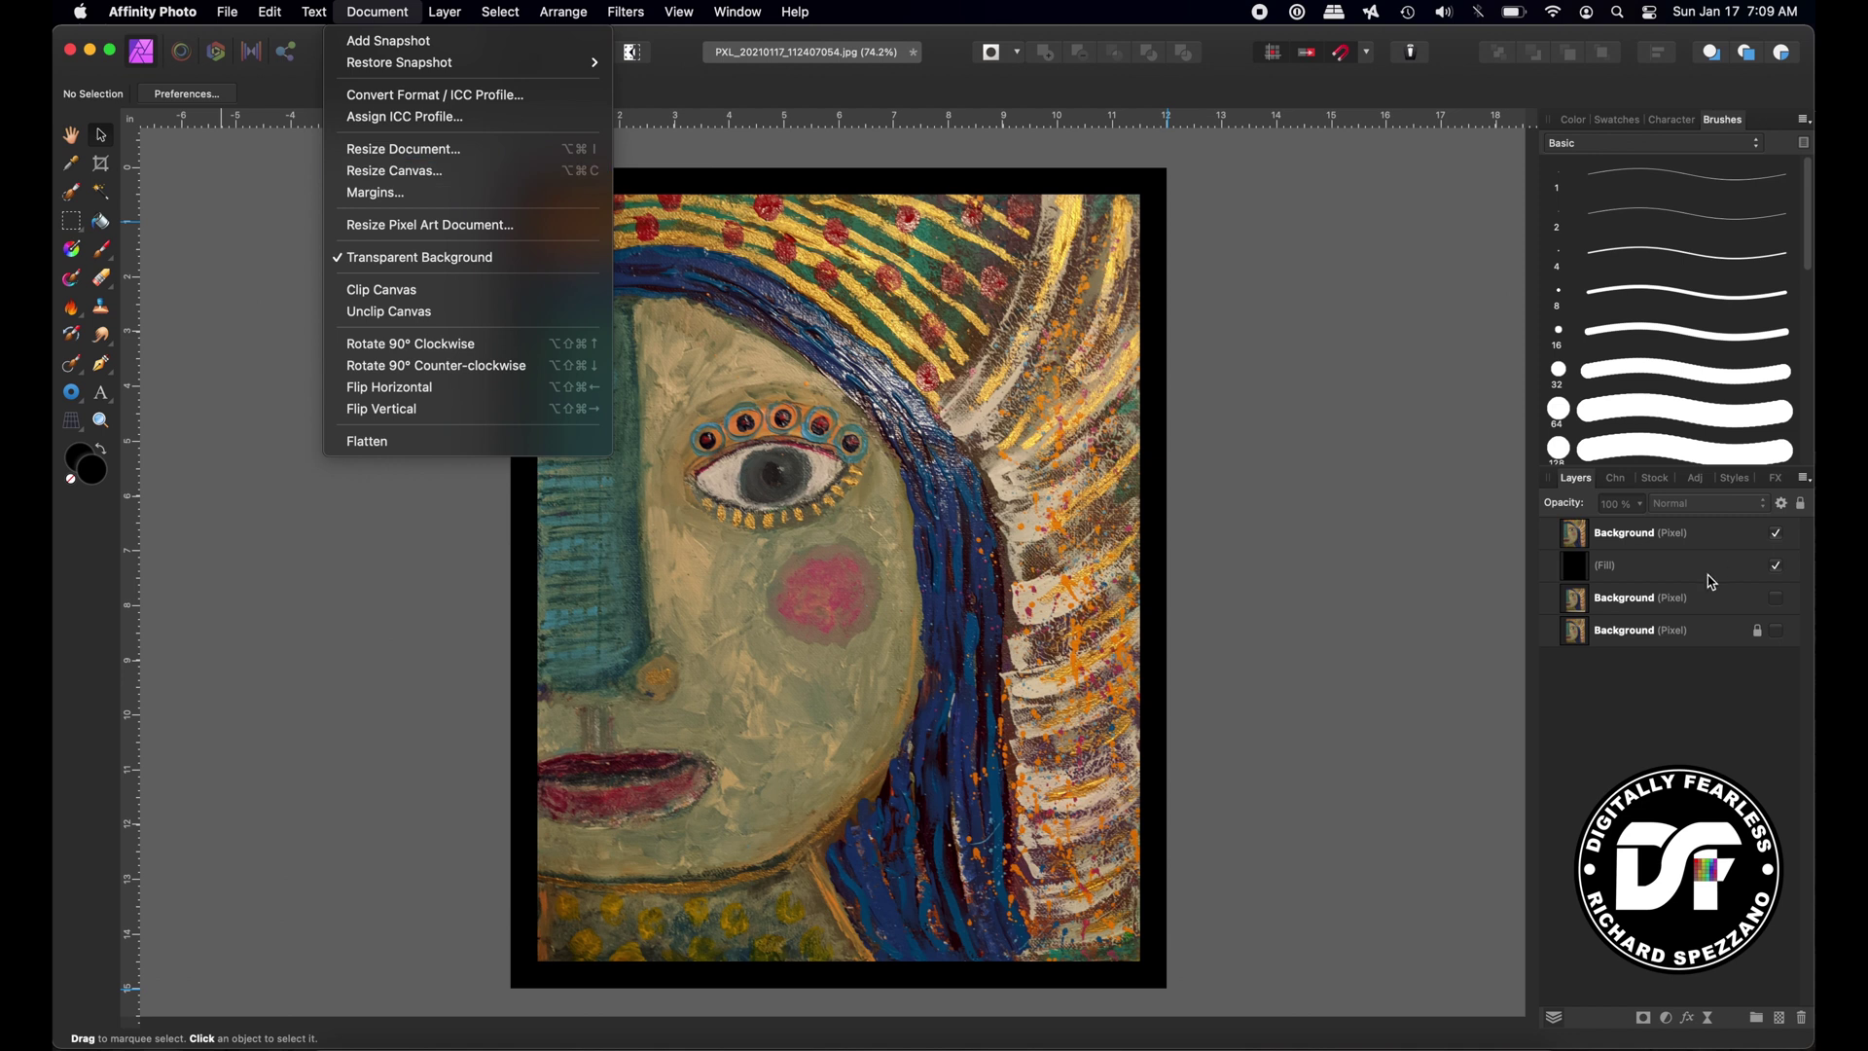
{"action": "left_click", "coordinate": [397, 151]}
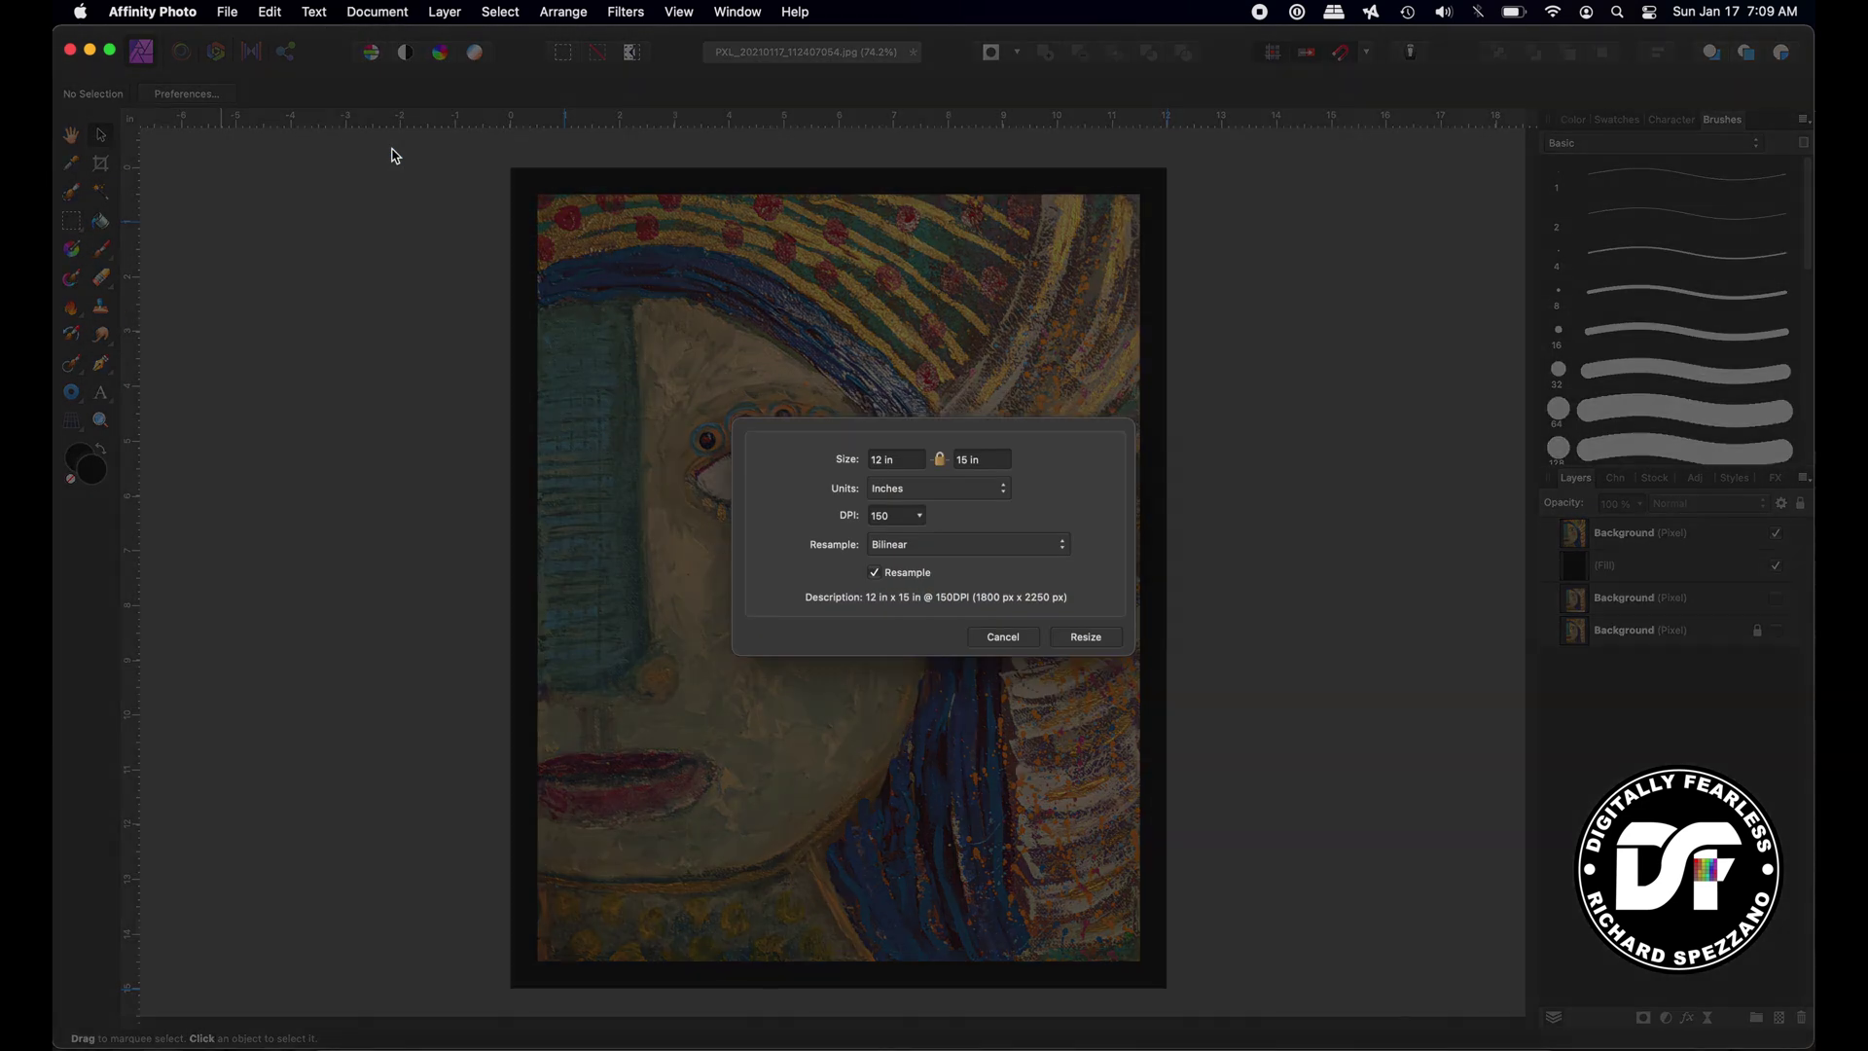
{"action": "double_click", "coordinate": [881, 516]}
{"action": "type", "text": "1"}
{"action": "left_click", "coordinate": [1087, 639]}
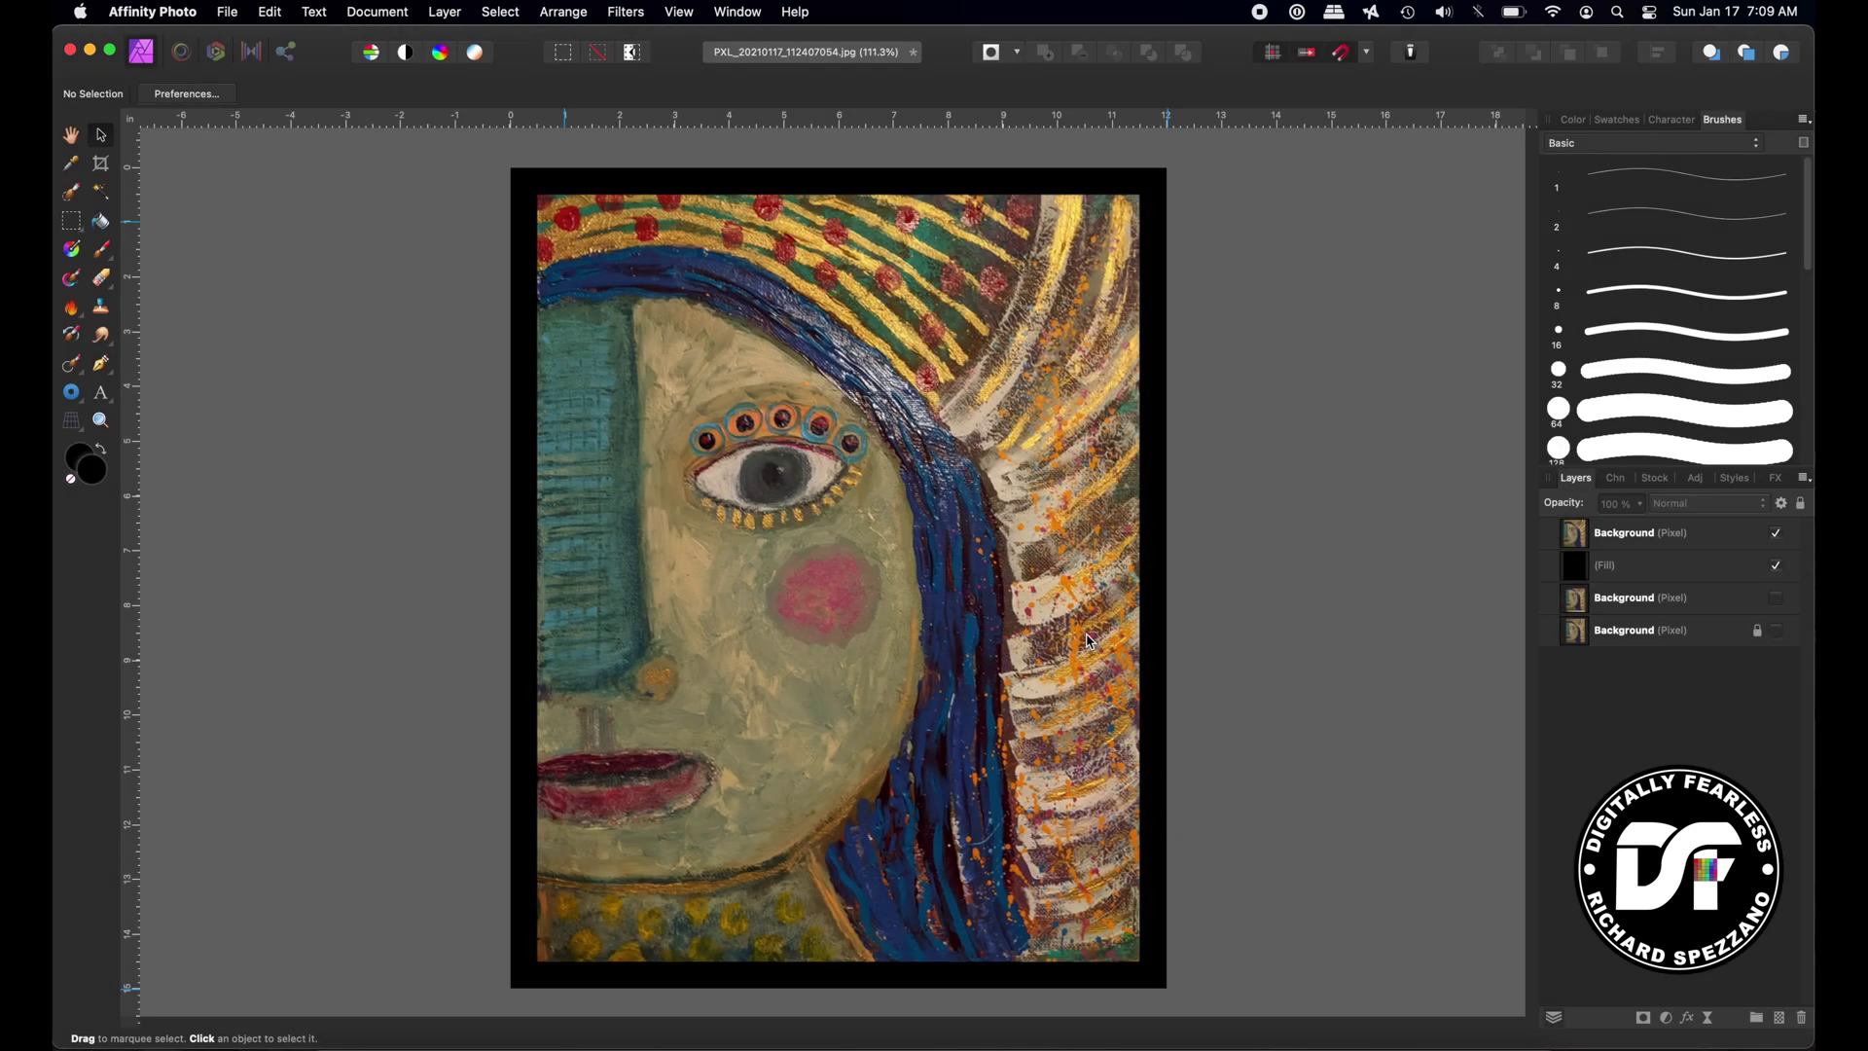
Review the high-quality JPEG export of the resampled document up to the save location, and cancel without saving.
{"action": "left_click", "coordinate": [230, 12]}
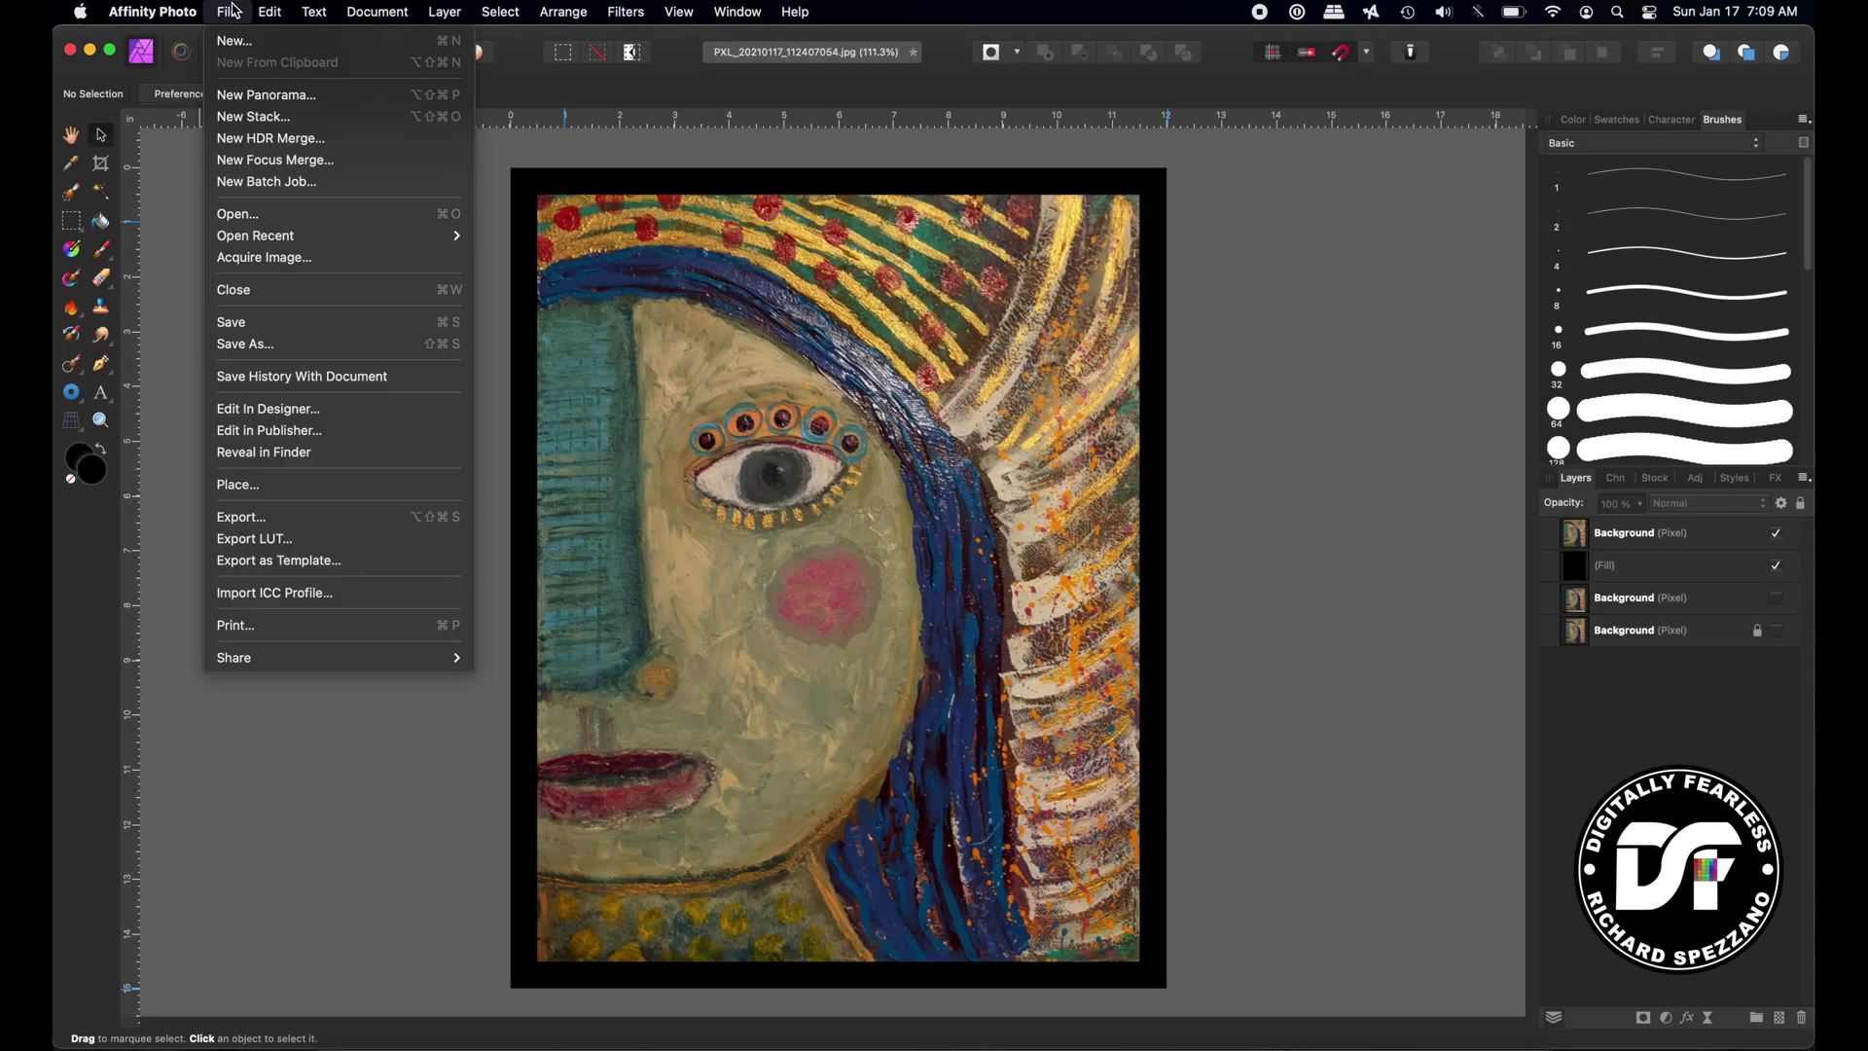
{"action": "left_click", "coordinate": [230, 518]}
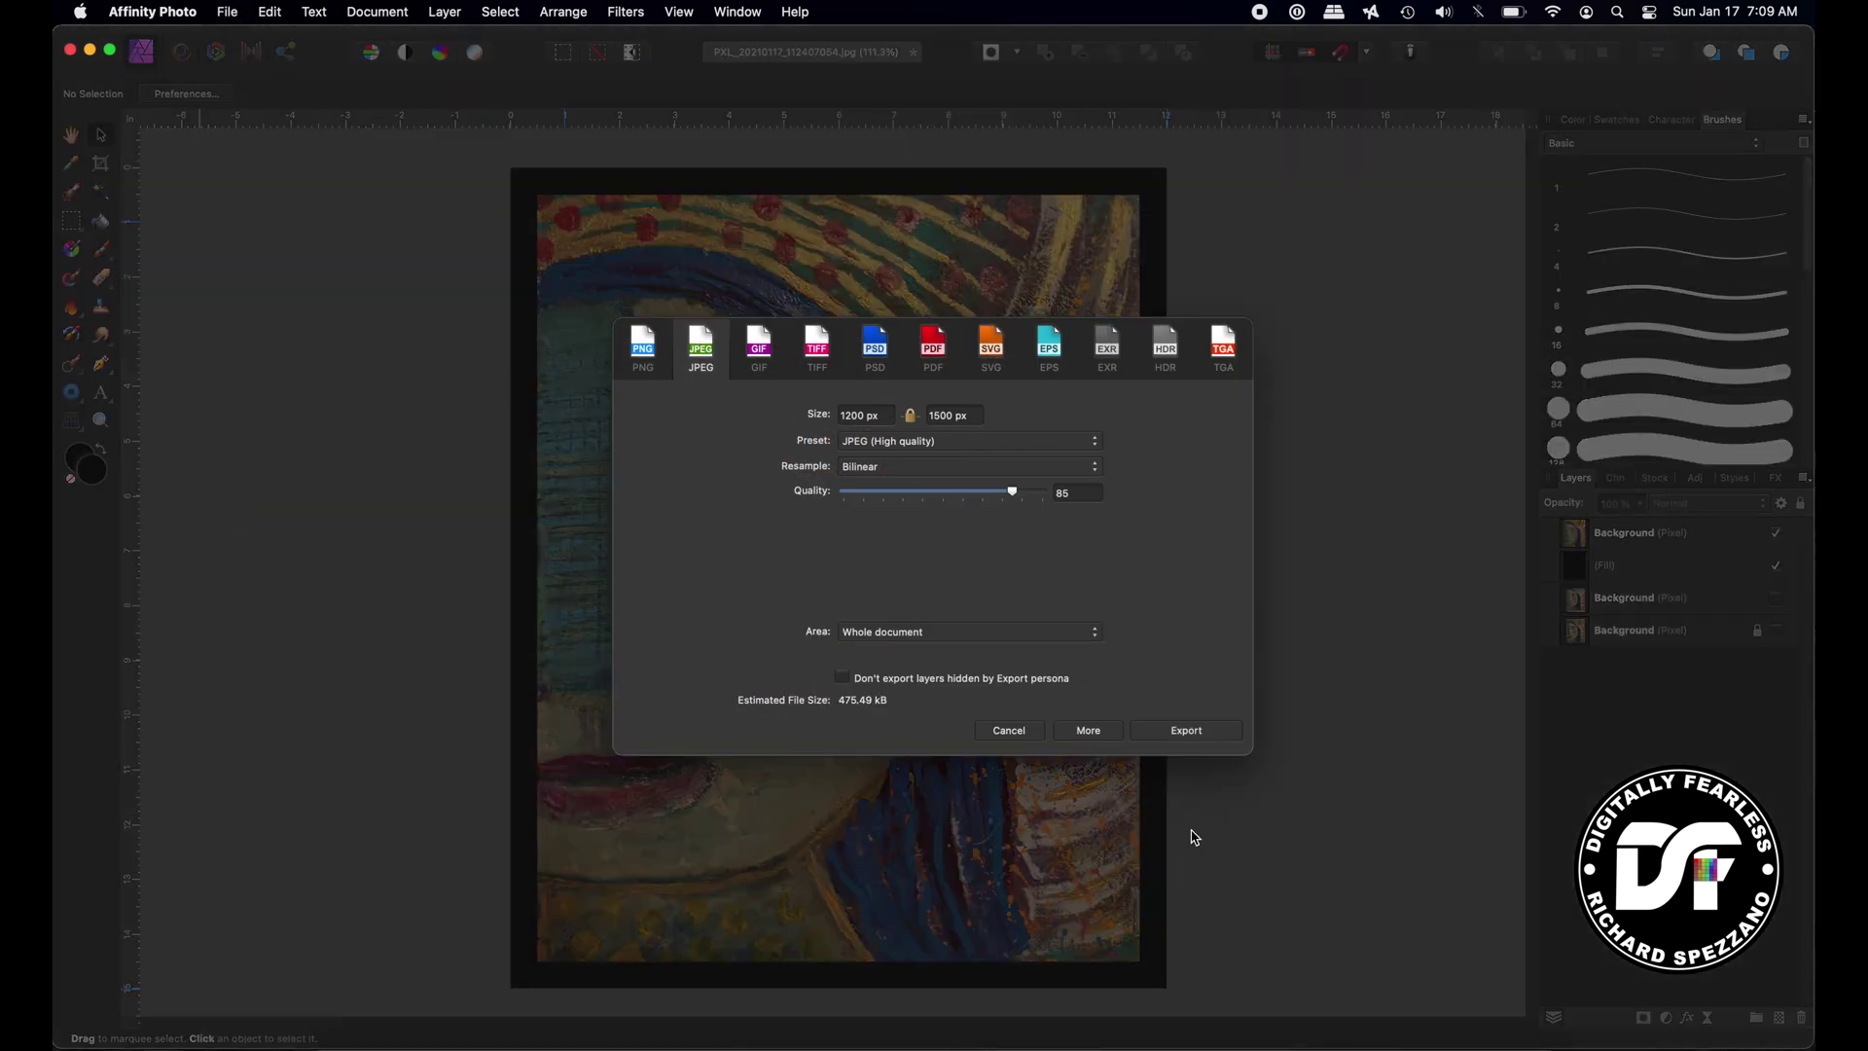
{"action": "left_click", "coordinate": [1192, 730]}
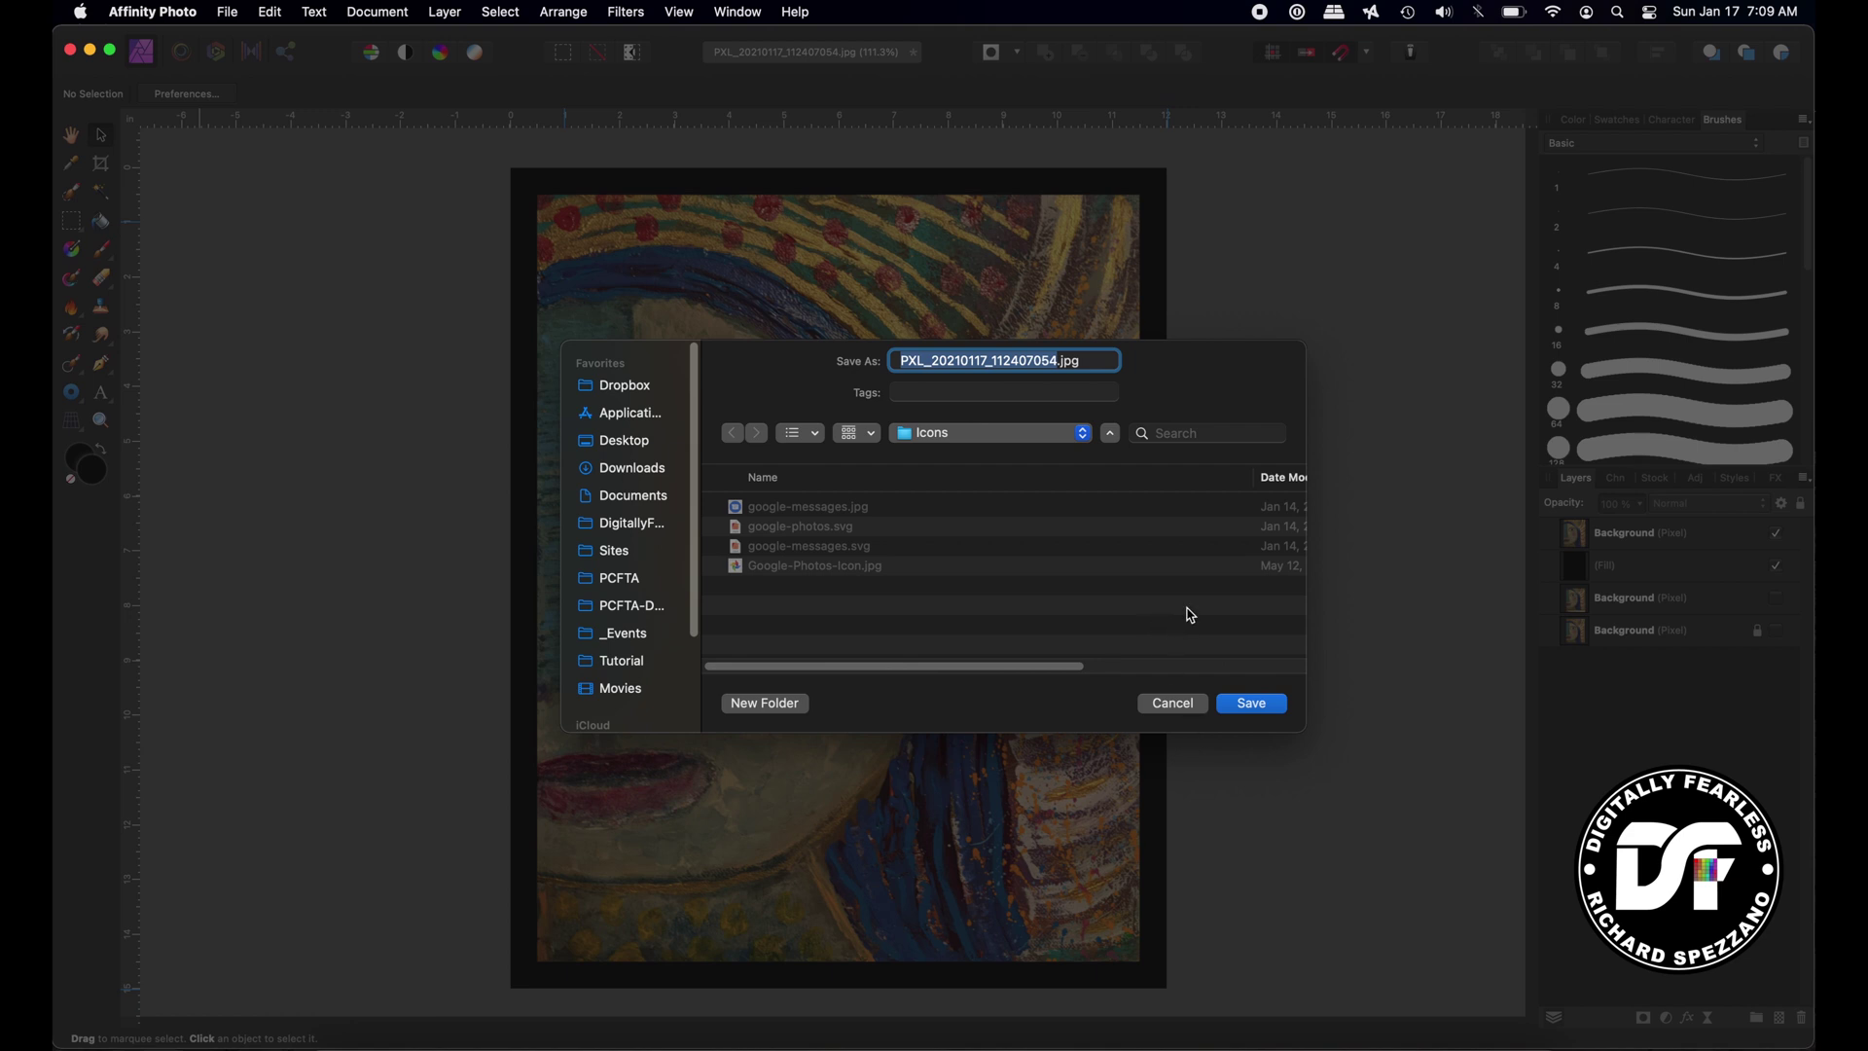
{"action": "left_click", "coordinate": [1179, 703]}
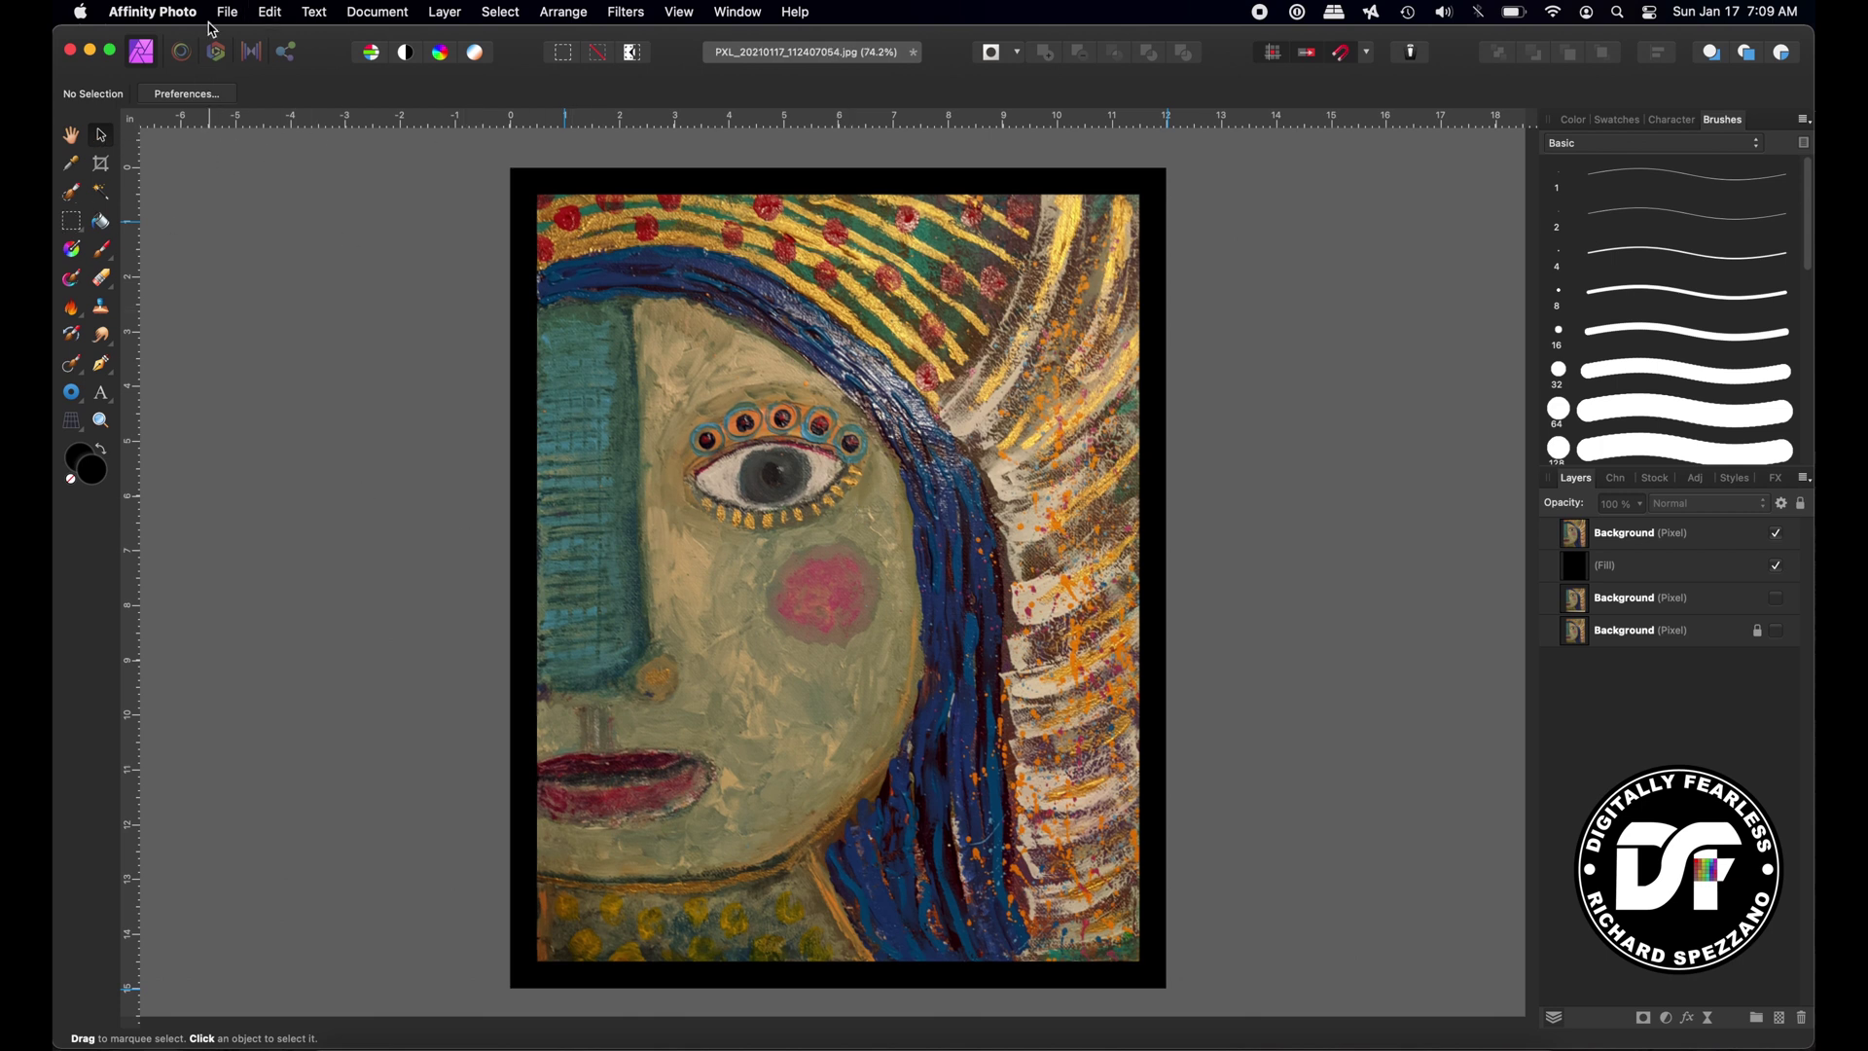
Toggle the painting layer's visibility off and on, and hide the black fill layer beneath it.
{"action": "left_click", "coordinate": [1777, 534]}
{"action": "left_click", "coordinate": [1776, 534]}
{"action": "left_click", "coordinate": [1776, 566]}
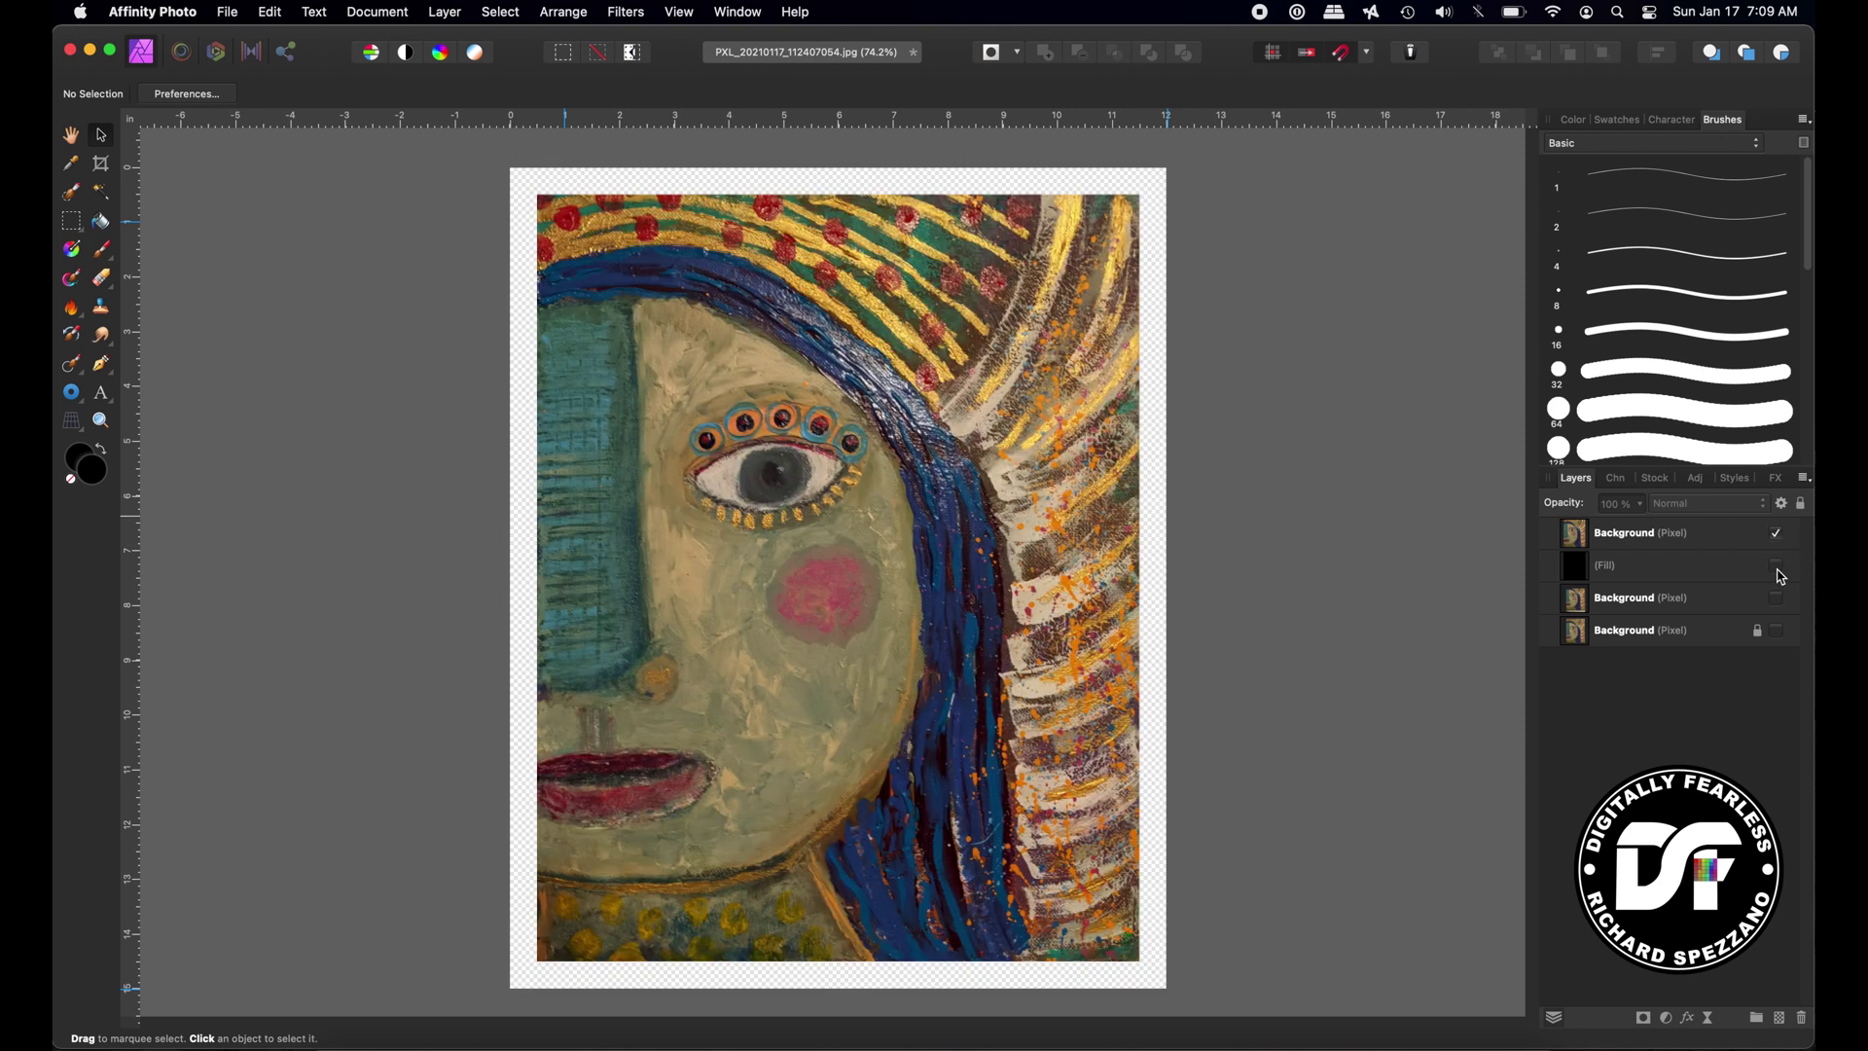
Check the document's size, DPI and resampling settings without resizing it.
{"action": "left_click", "coordinate": [358, 13]}
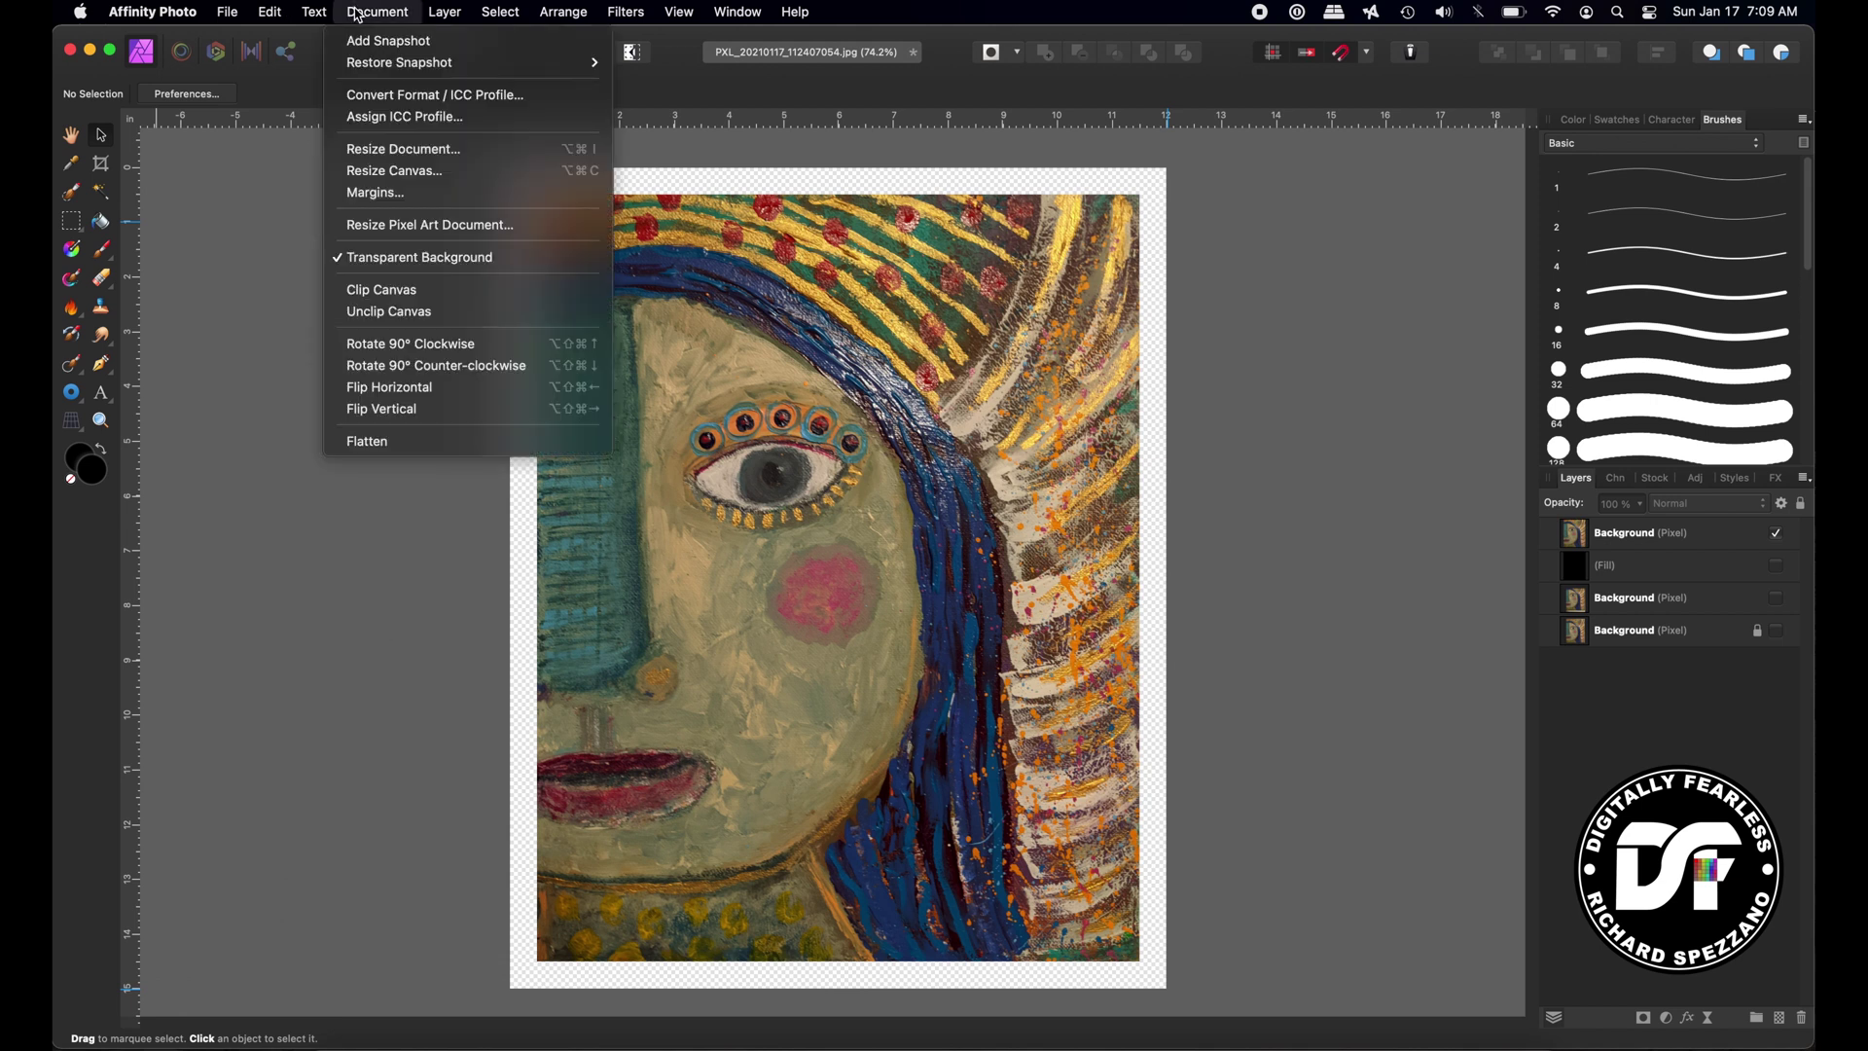
{"action": "left_click", "coordinate": [389, 149]}
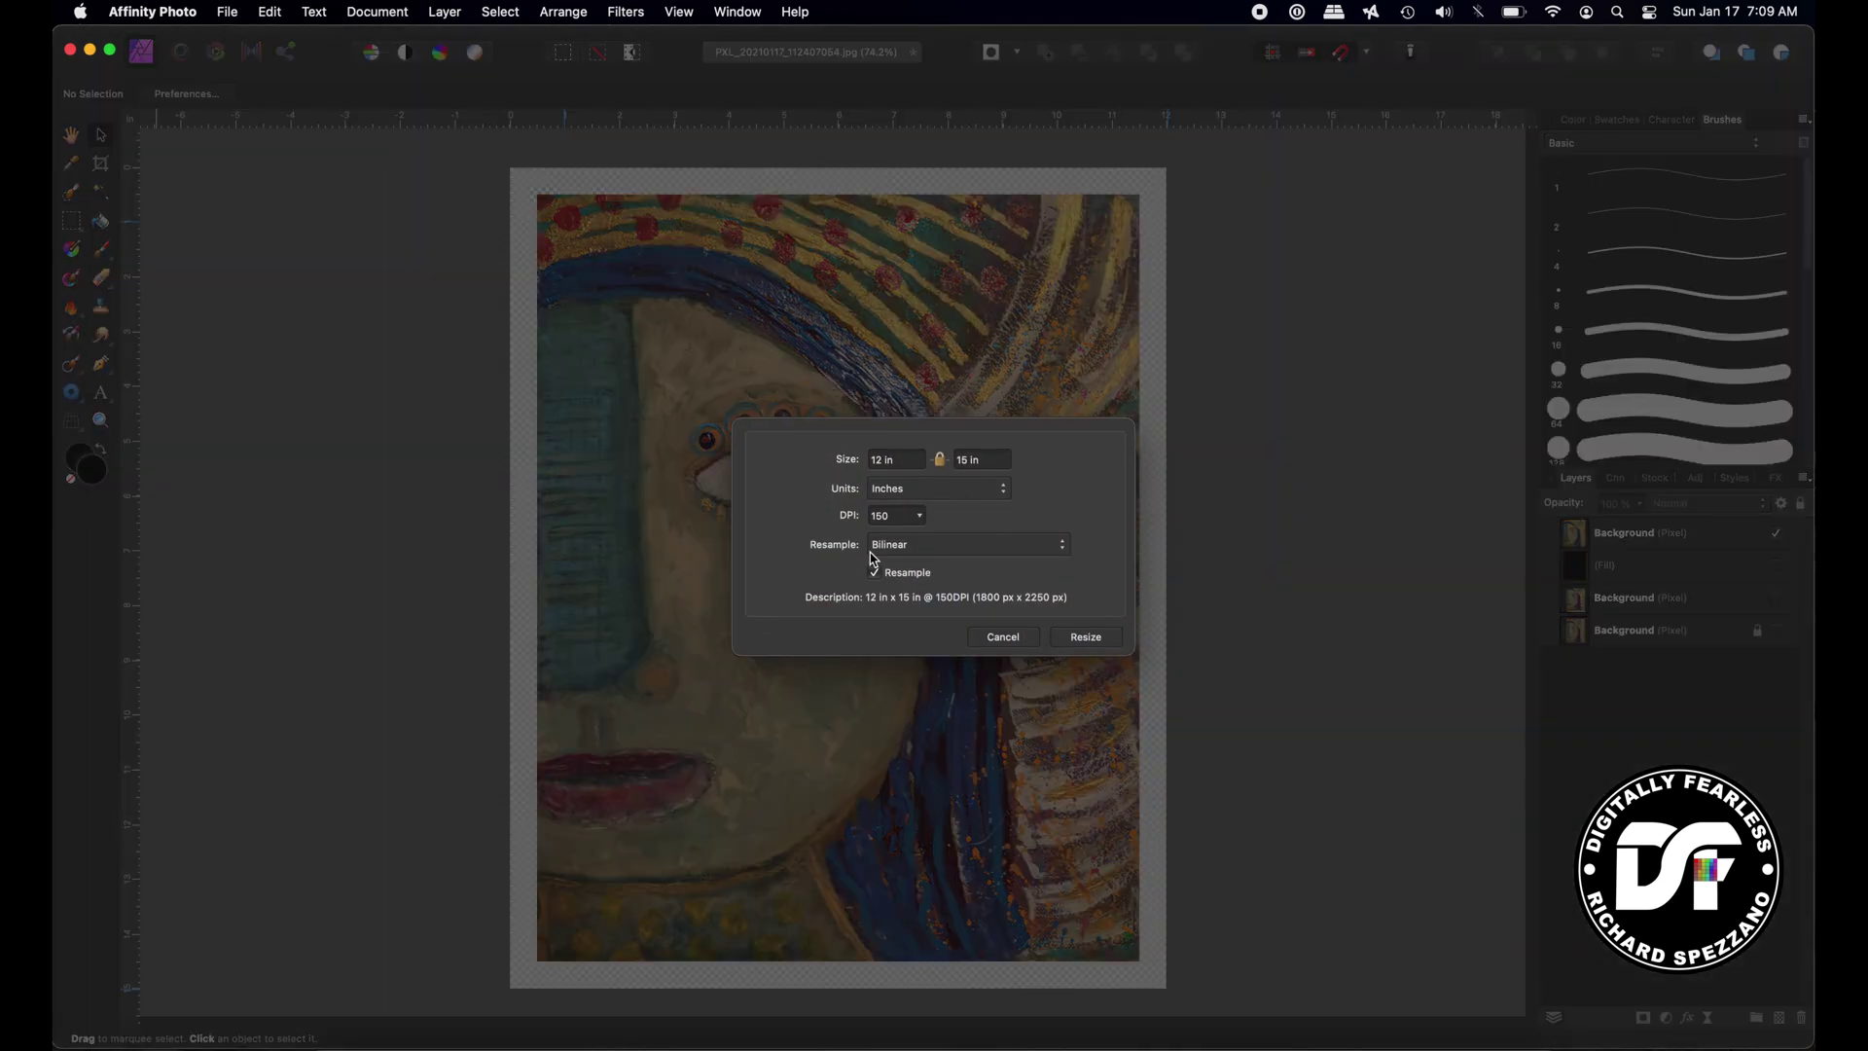
{"action": "left_click", "coordinate": [999, 640]}
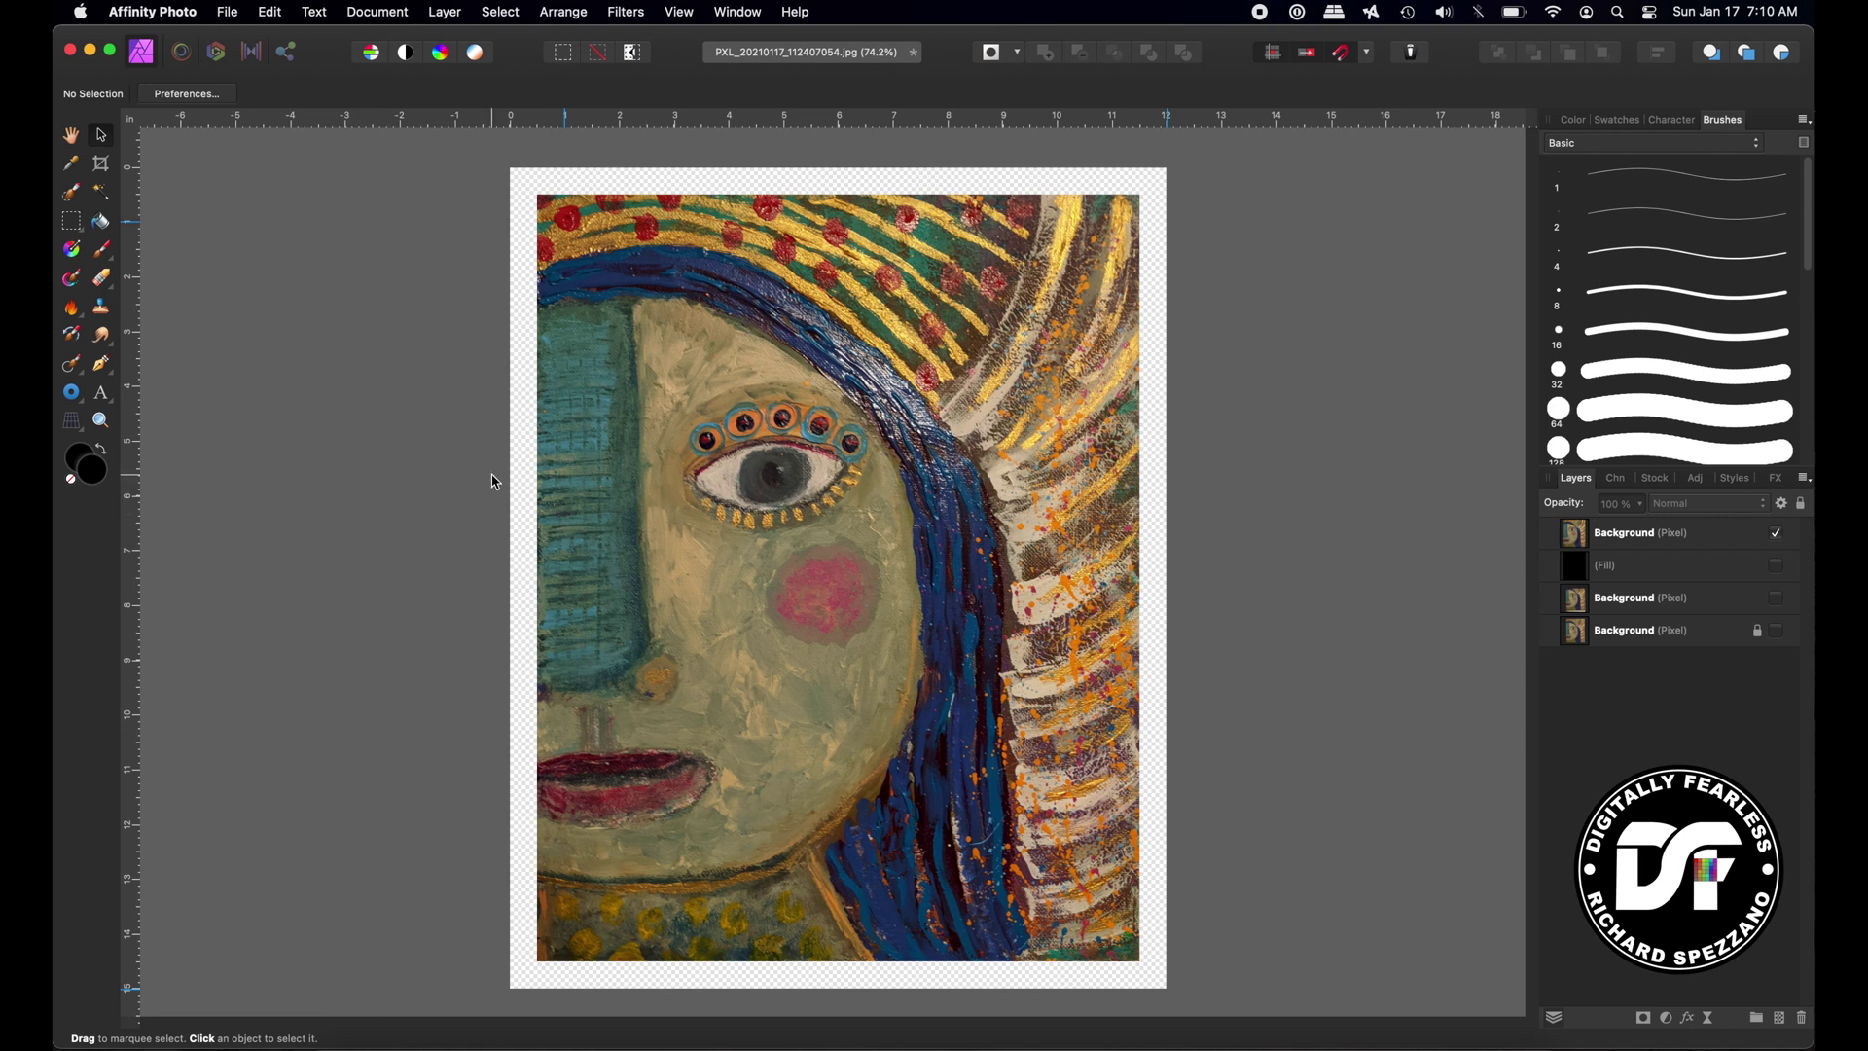
Examine the PDF (for print) export settings and the available Raster DPI values, and leave without exporting.
{"action": "left_click", "coordinate": [226, 11]}
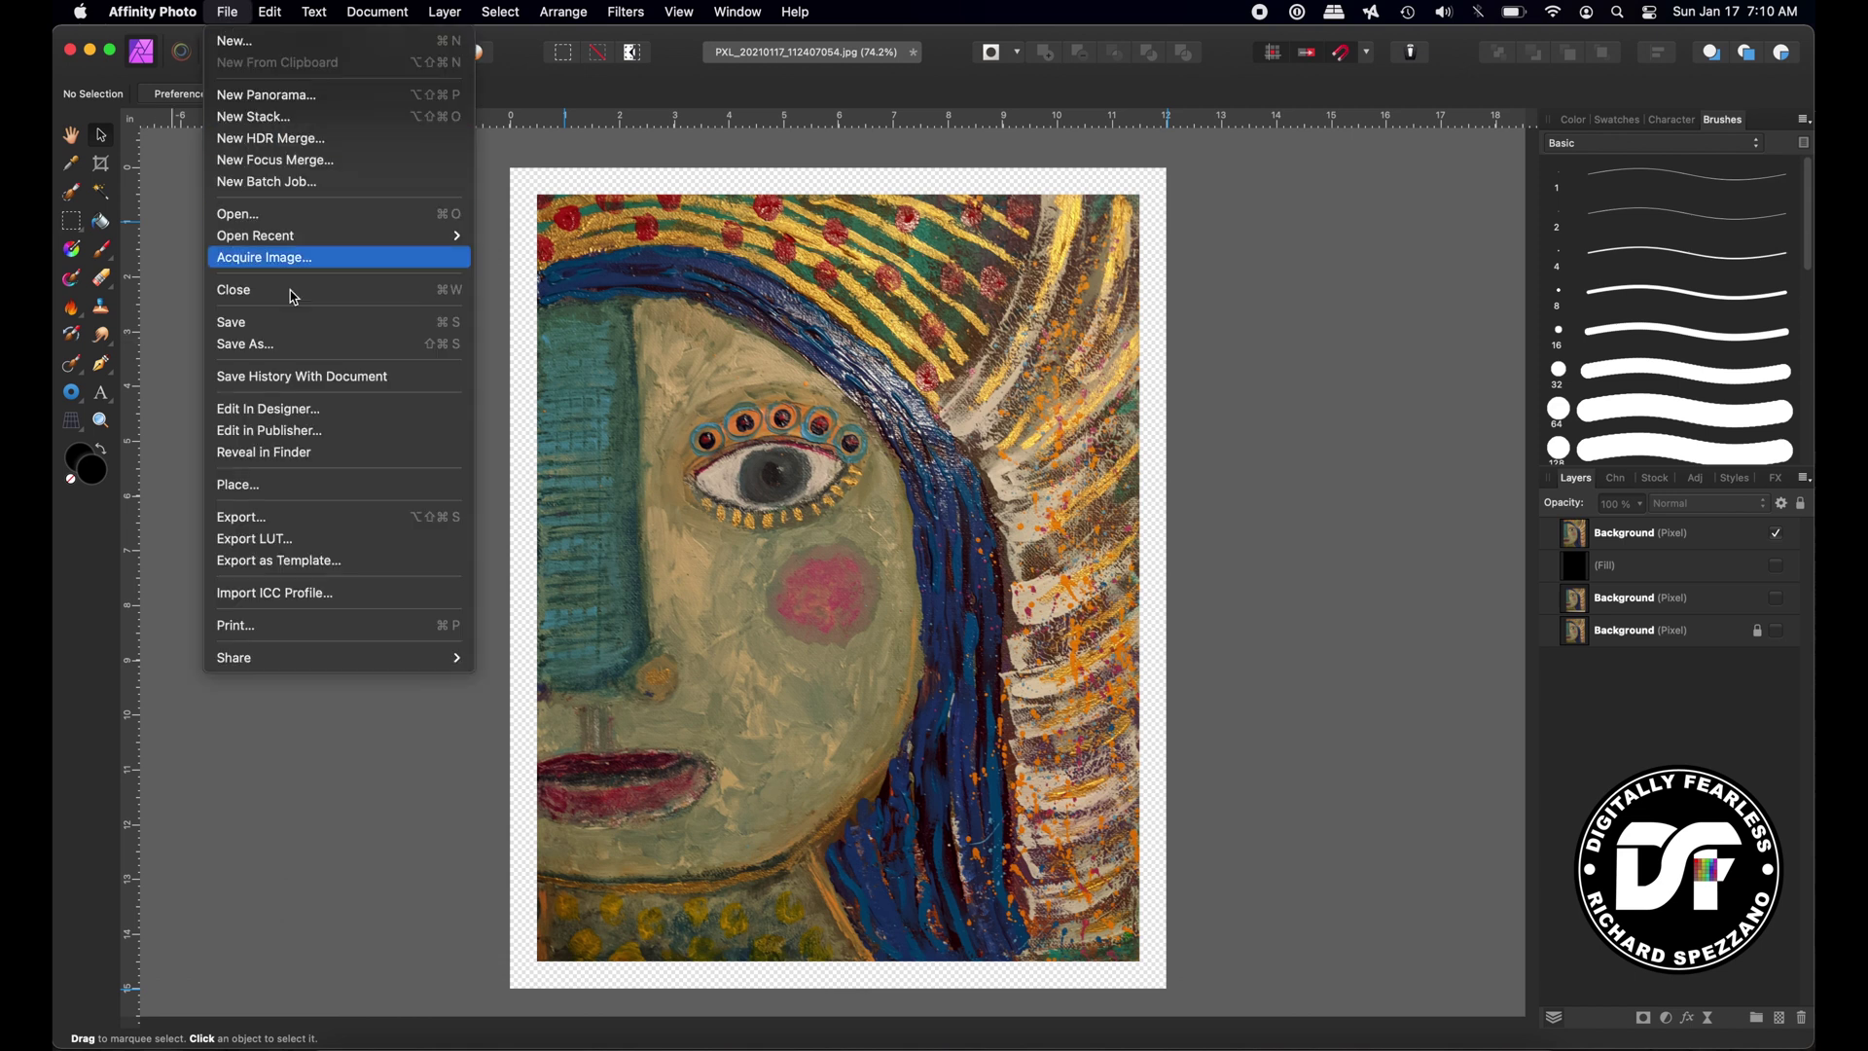
{"action": "left_click", "coordinate": [293, 515]}
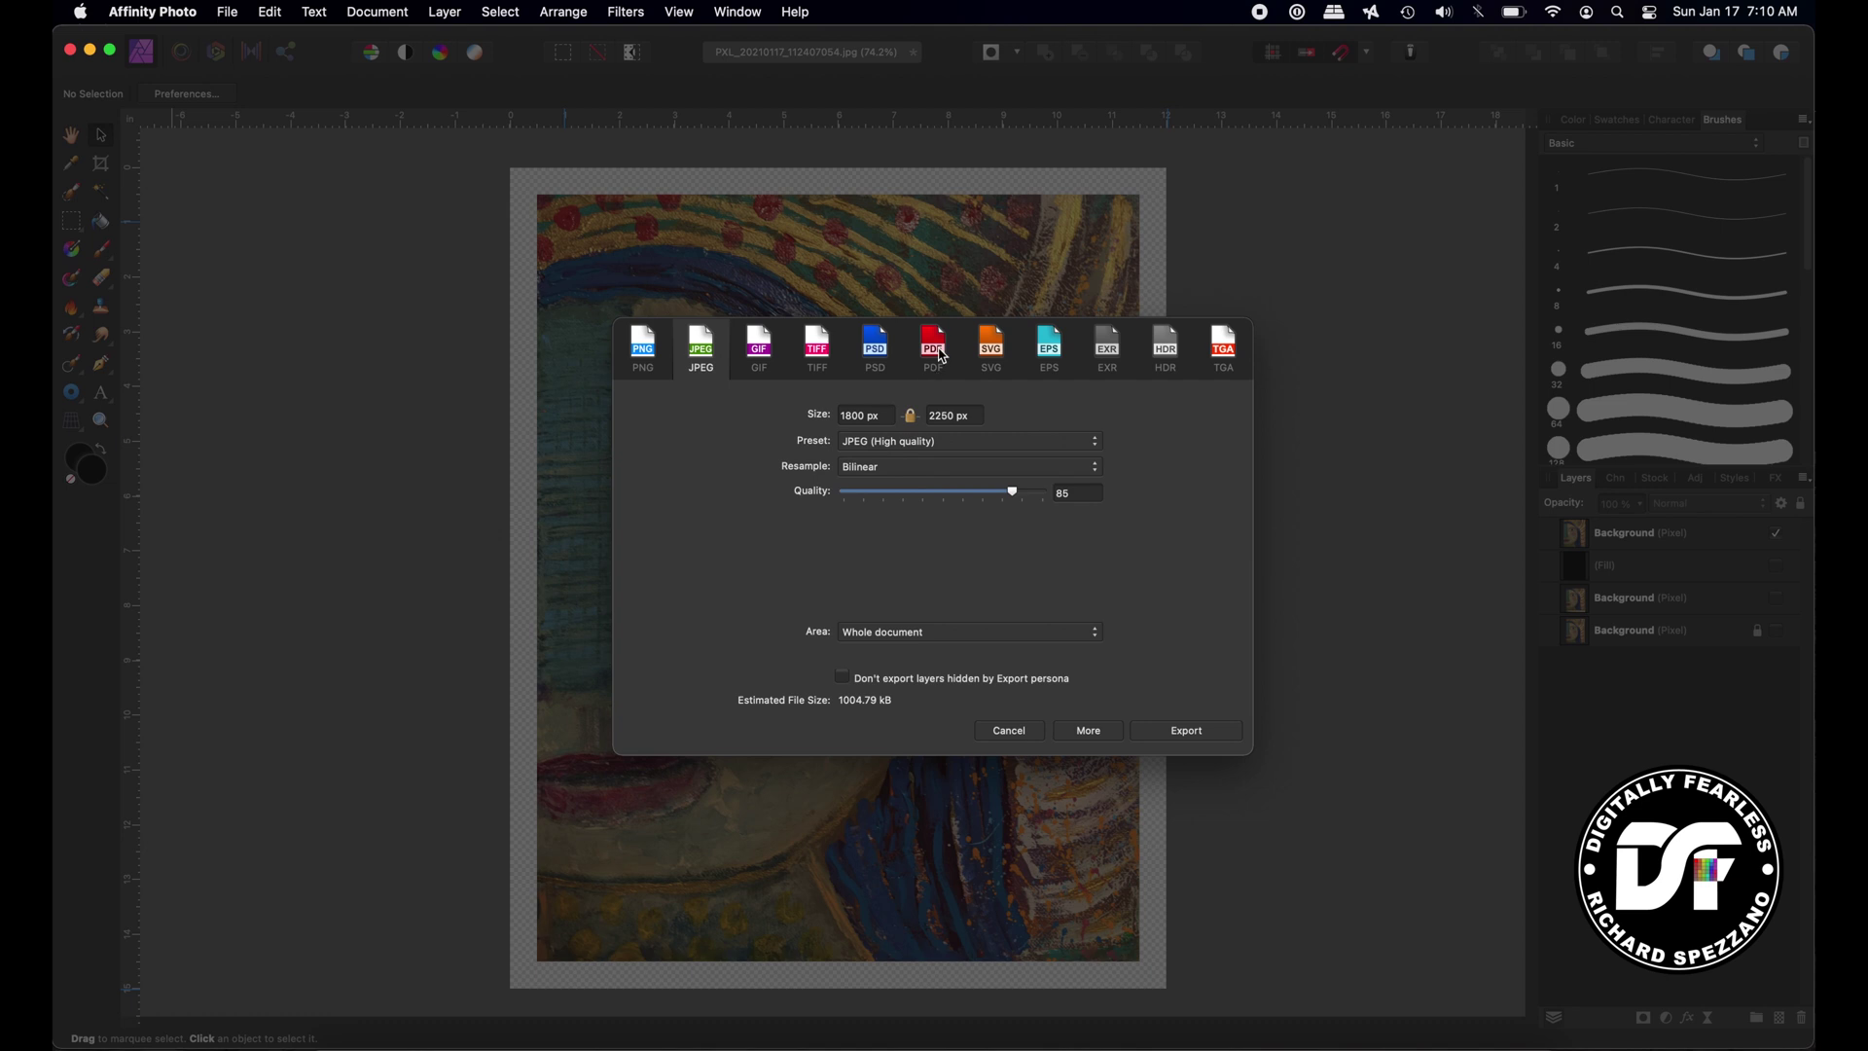
{"action": "left_click", "coordinate": [940, 352]}
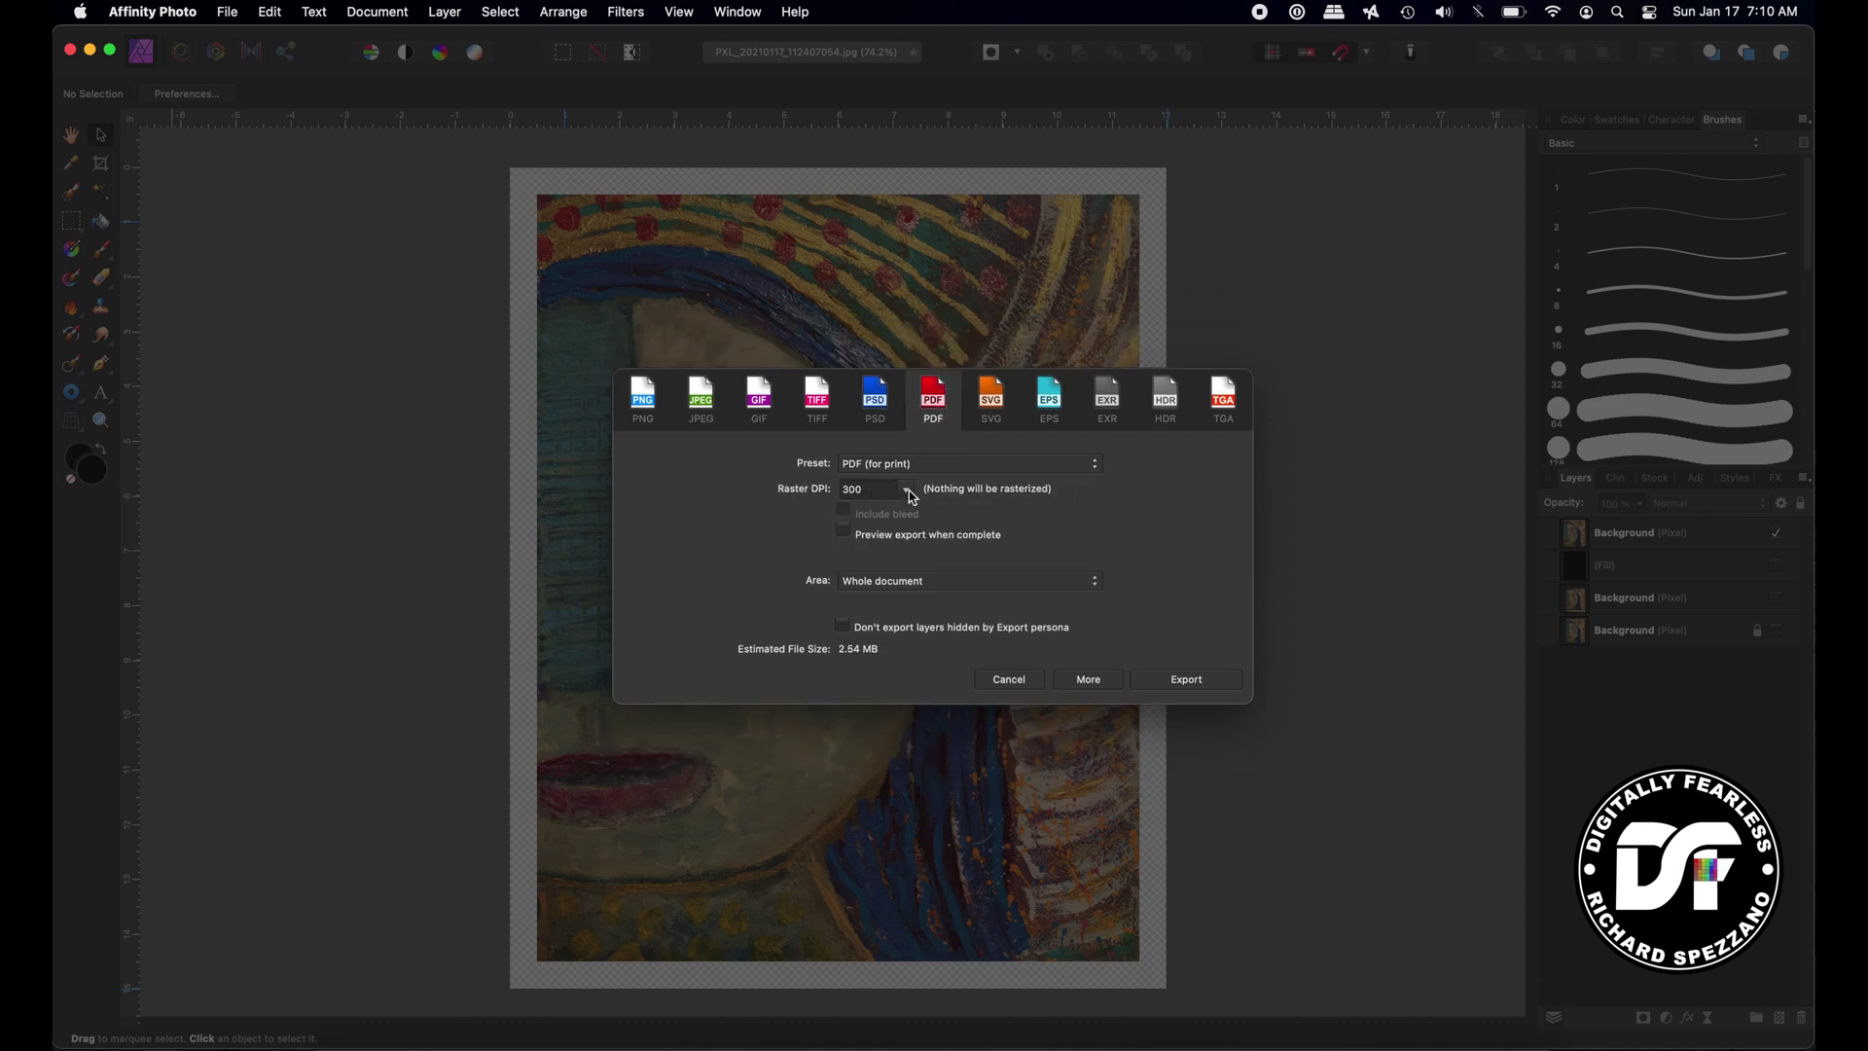
{"action": "left_click", "coordinate": [908, 497]}
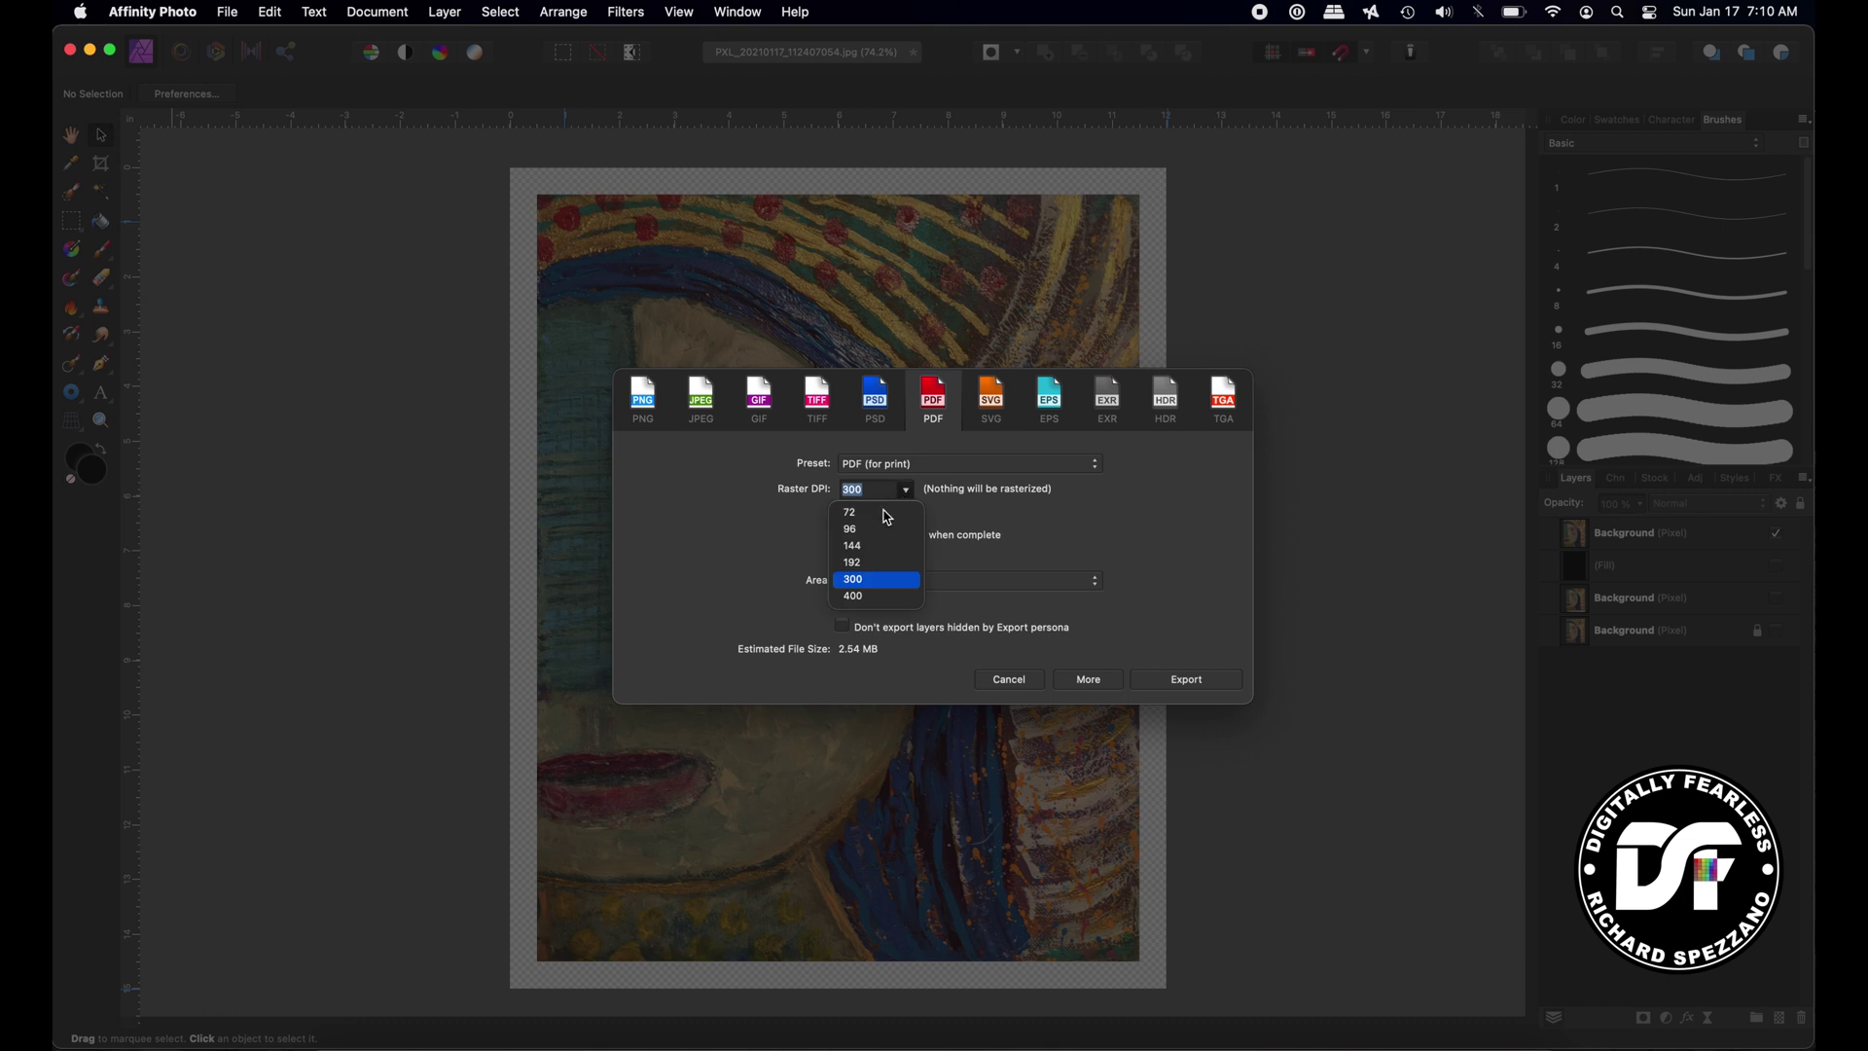
{"action": "left_click", "coordinate": [1129, 543]}
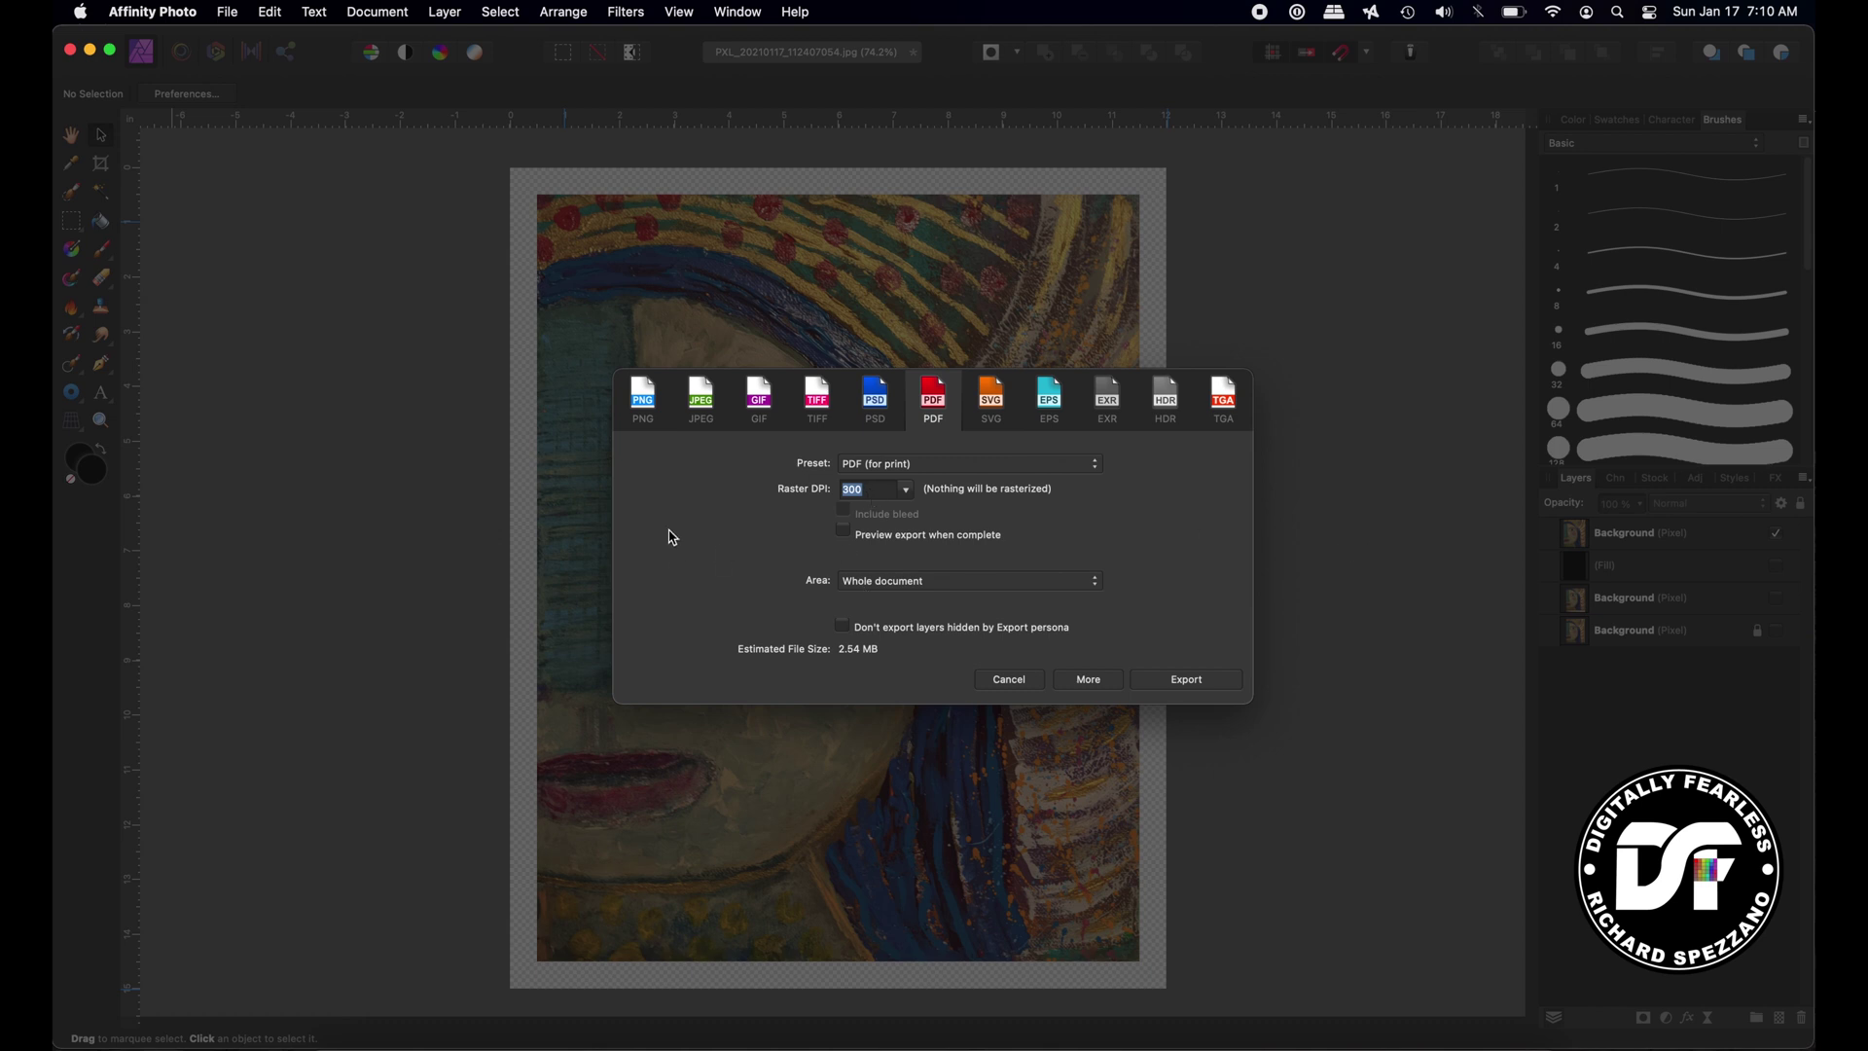
{"action": "left_click", "coordinate": [1009, 680]}
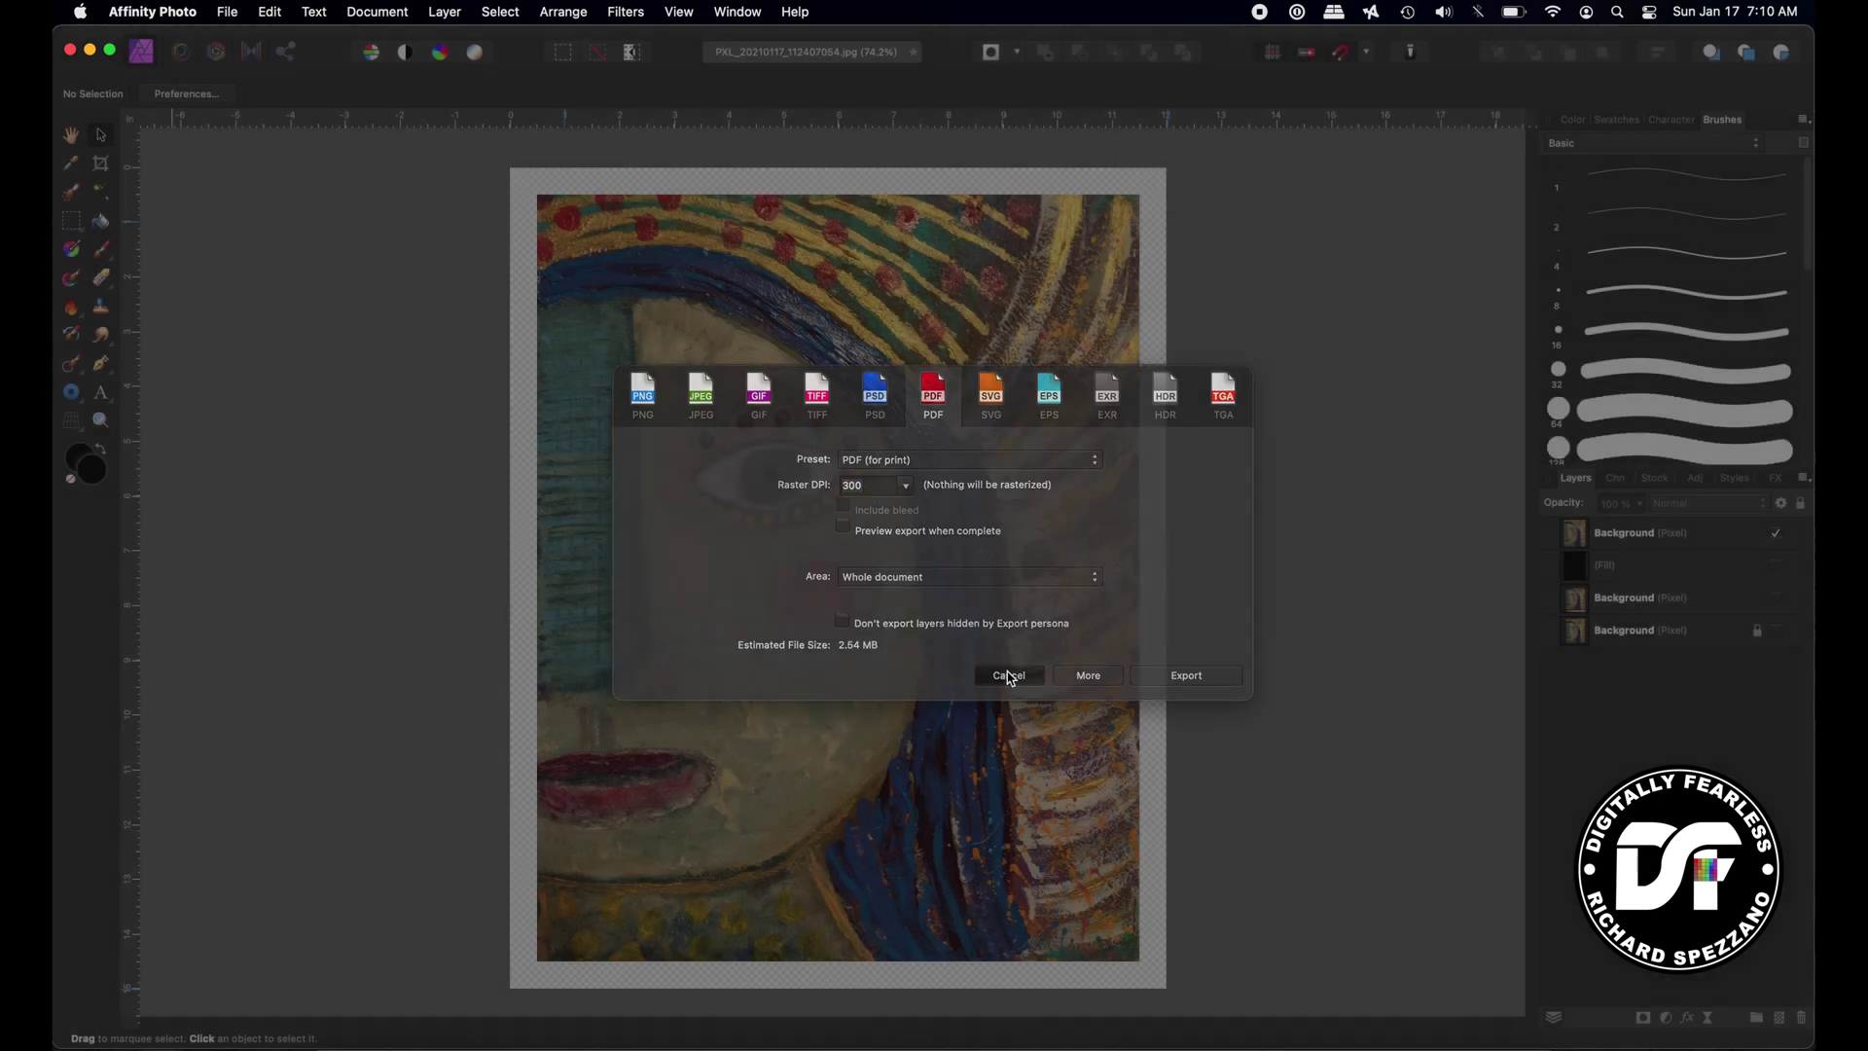
Check the document's pixel dimensions and color format with the View tool.
{"action": "left_click", "coordinate": [71, 136]}
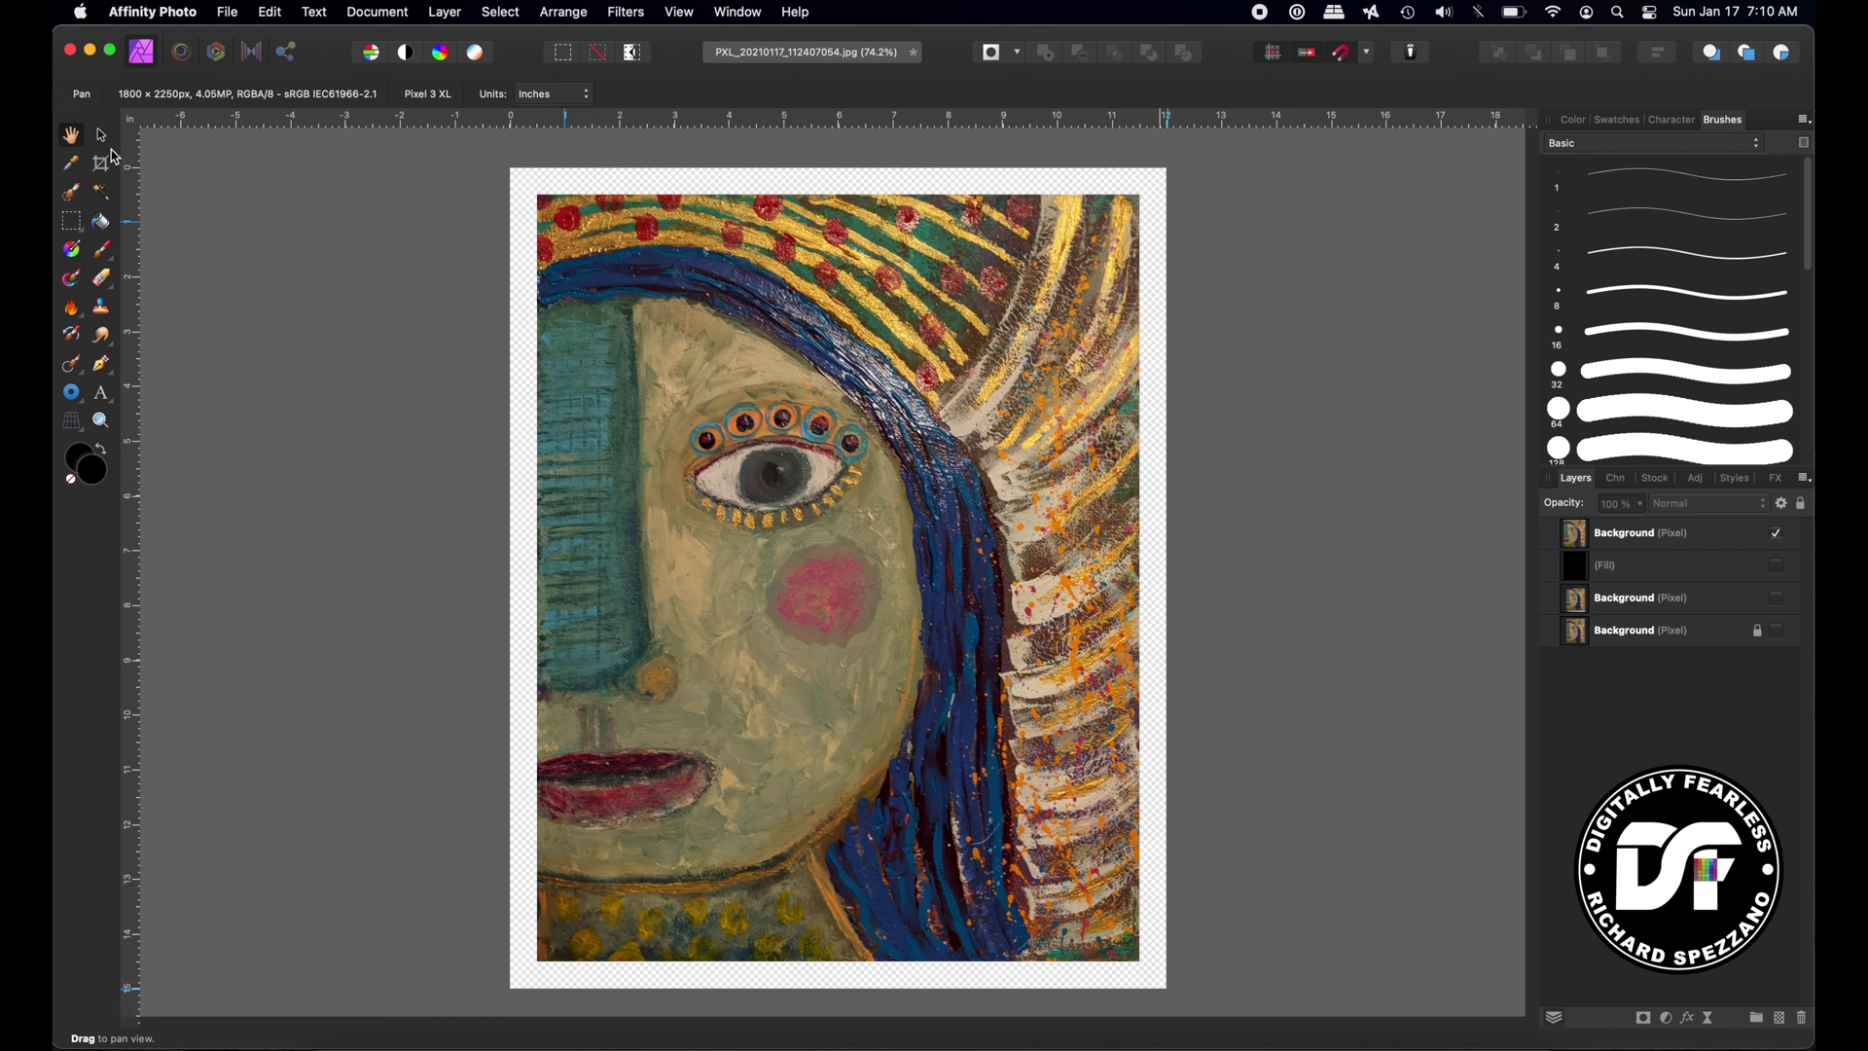
{"action": "left_click", "coordinate": [116, 142]}
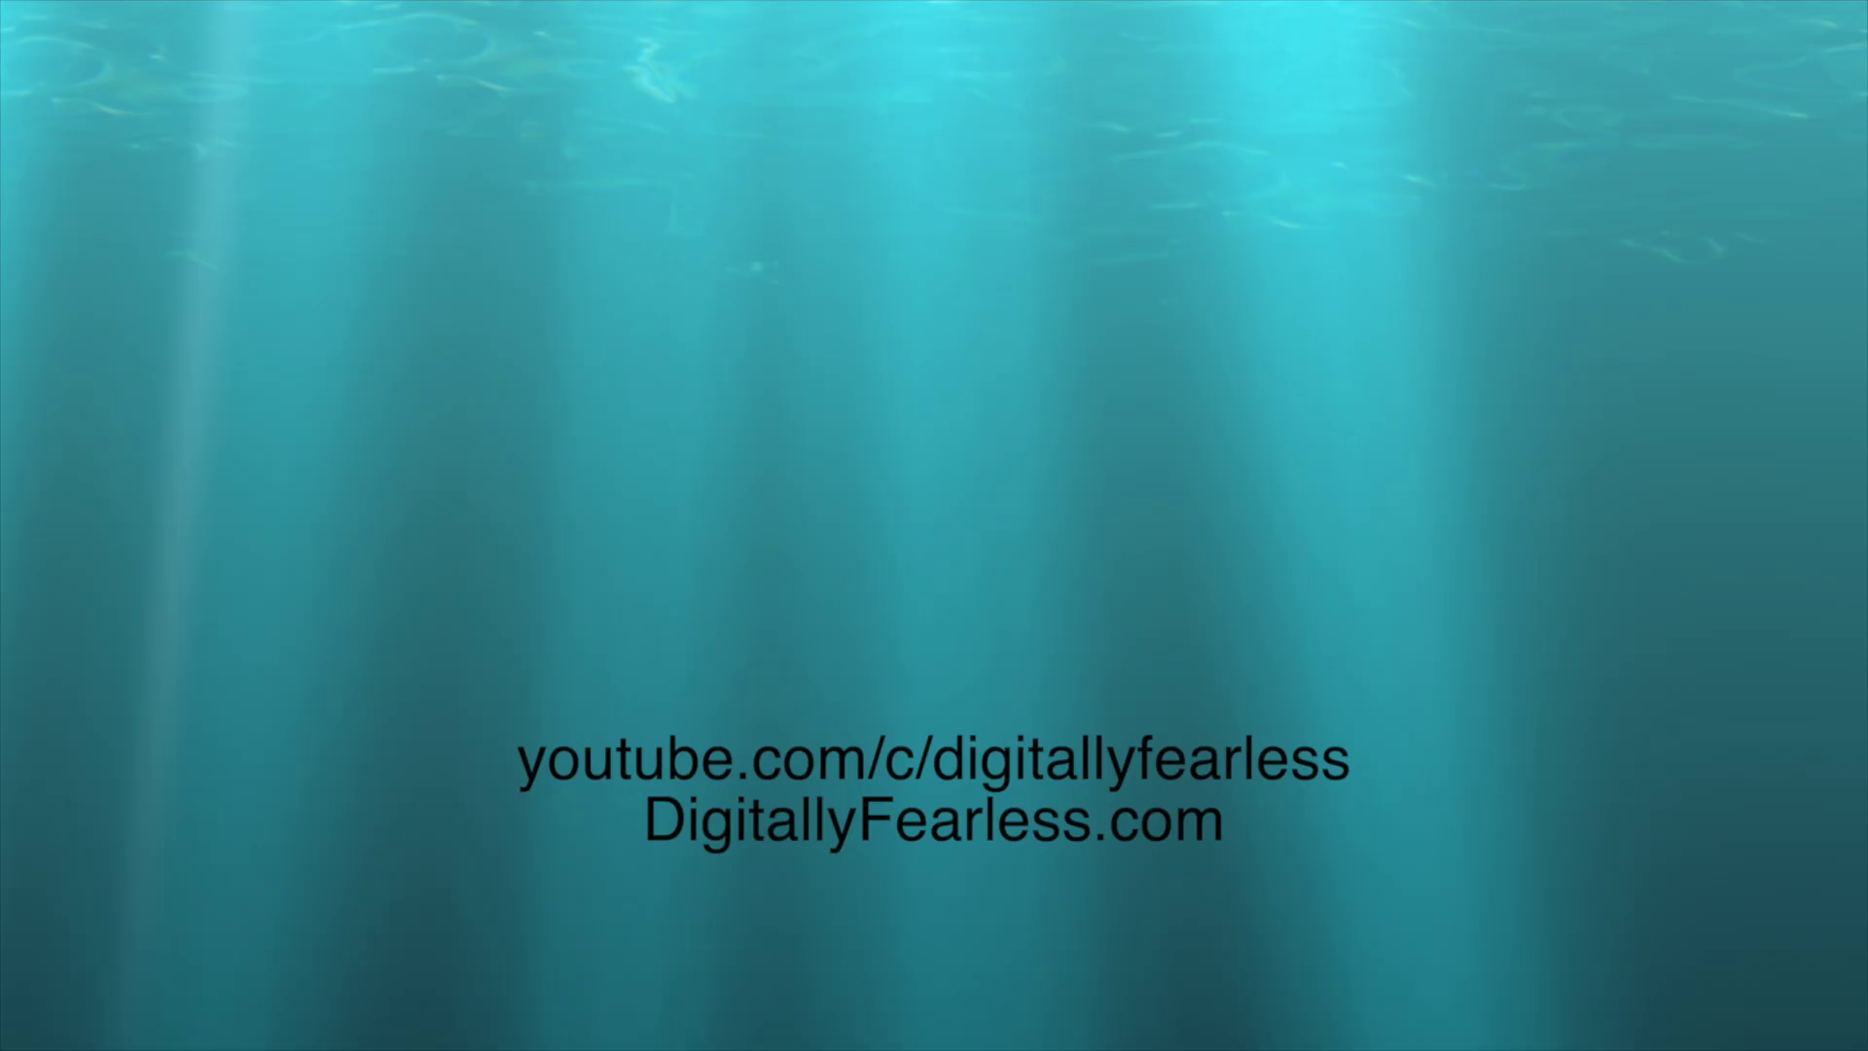